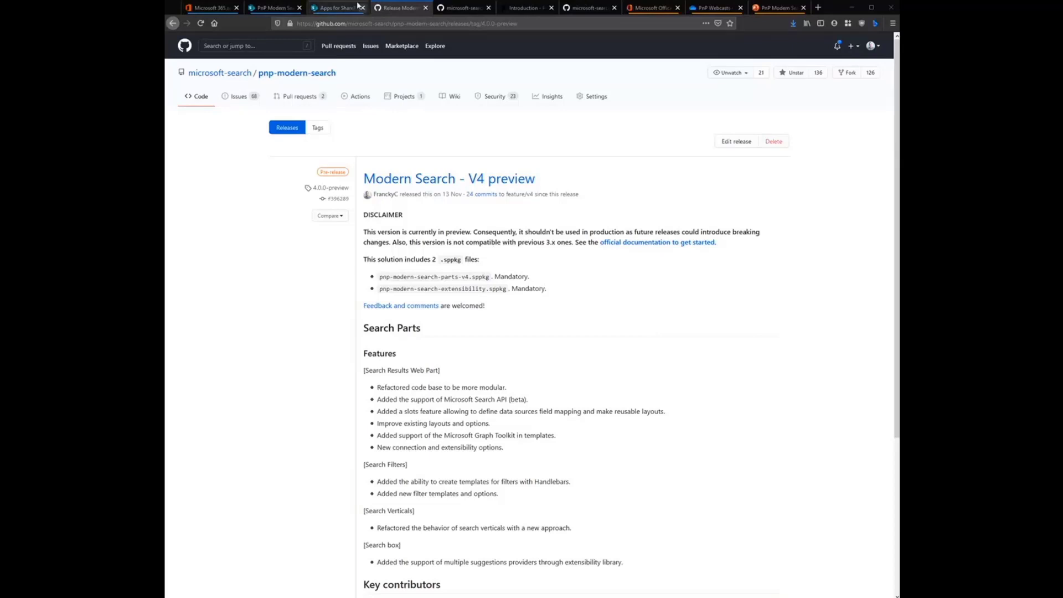
Step: Put the PnP Modern Search v4 page in edit mode and add the PnP - Search Results web part in column one
click(336, 8)
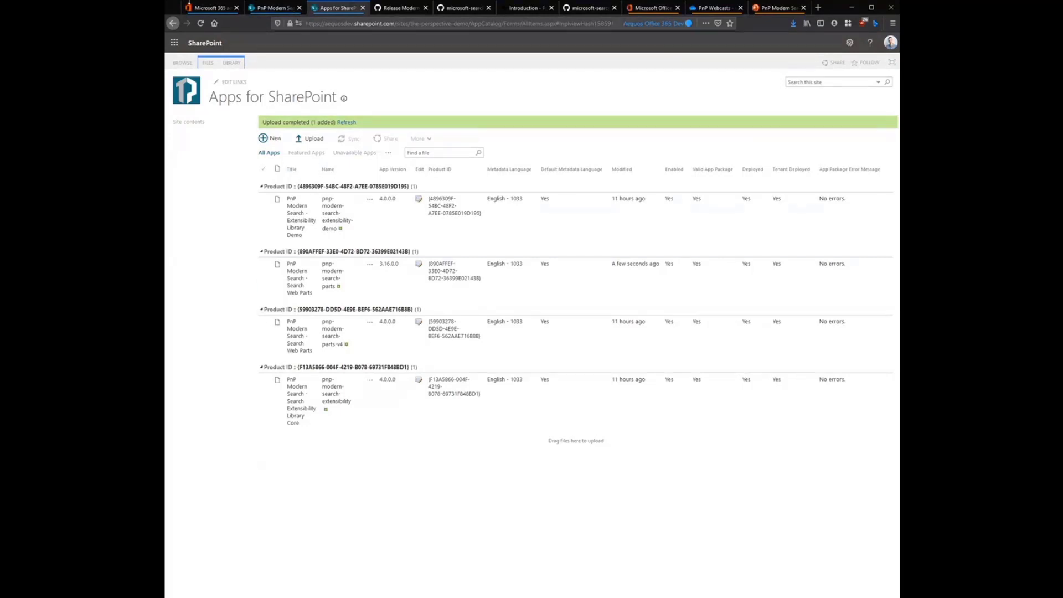
click(267, 9)
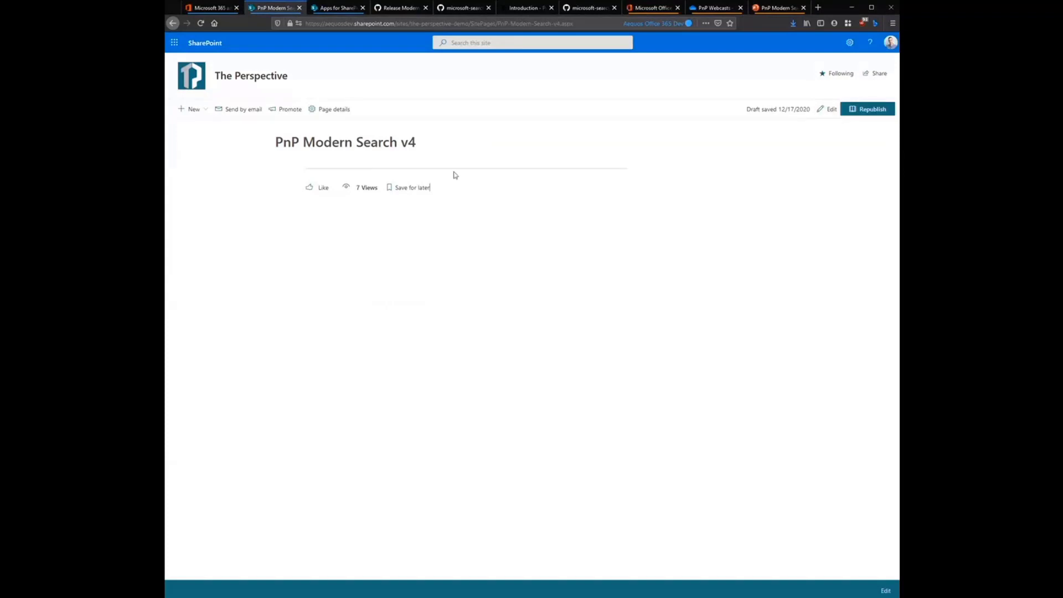
click(829, 110)
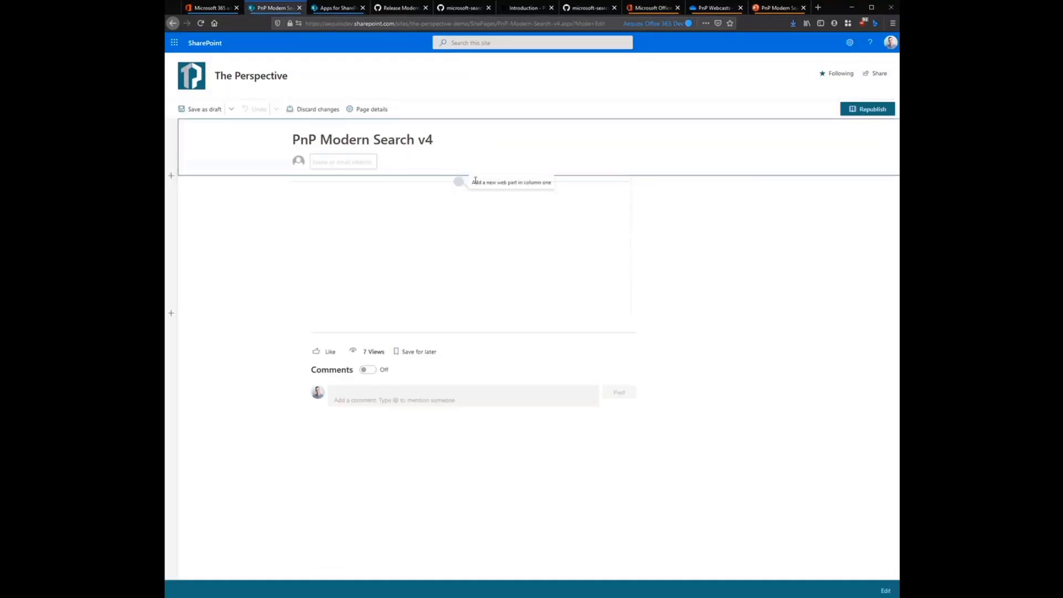
click(459, 181)
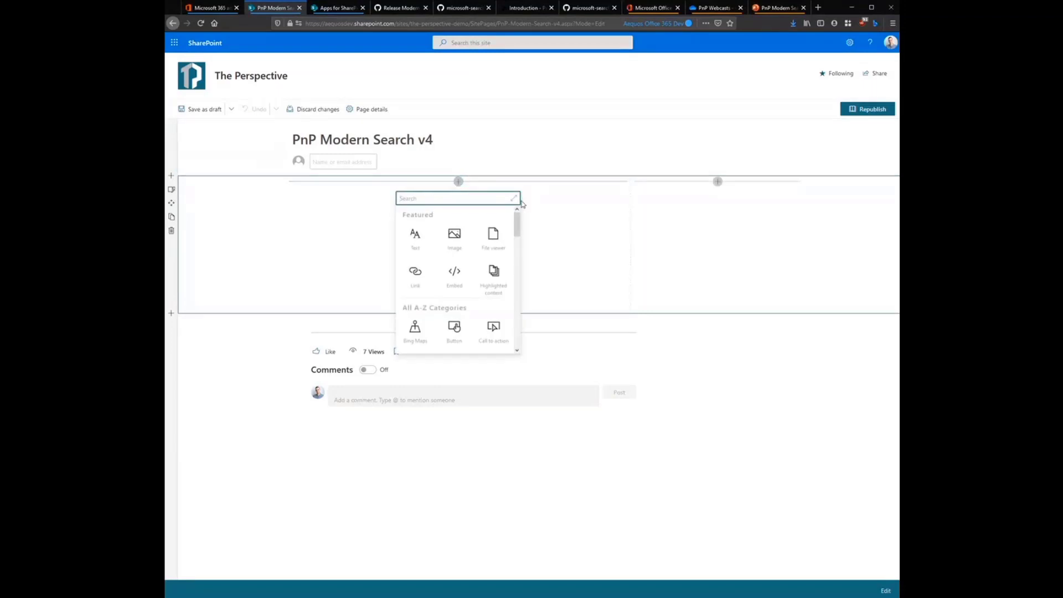
text(search)
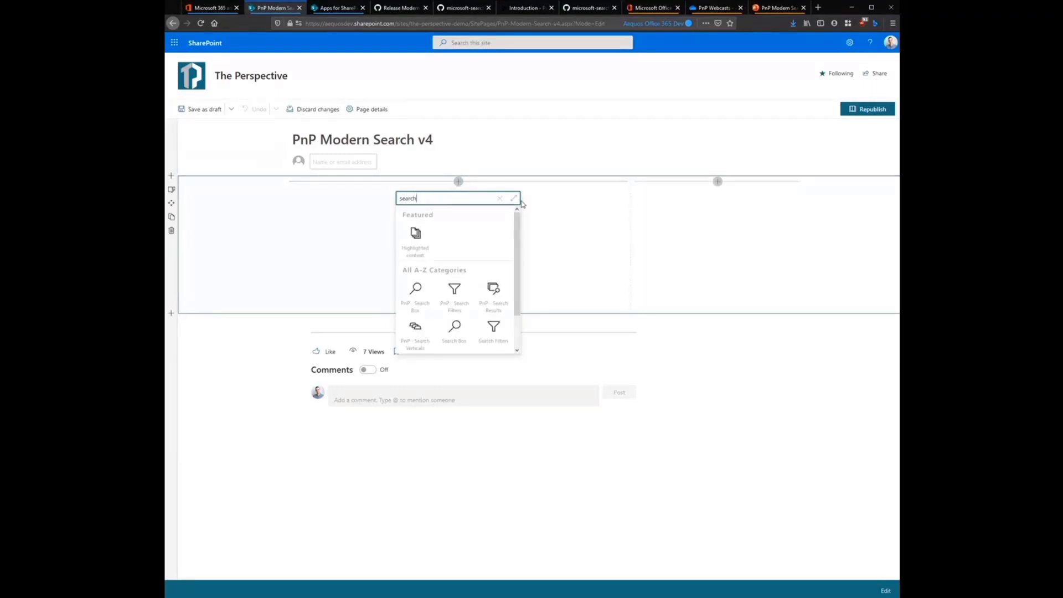
scroll(493, 279, down, 2)
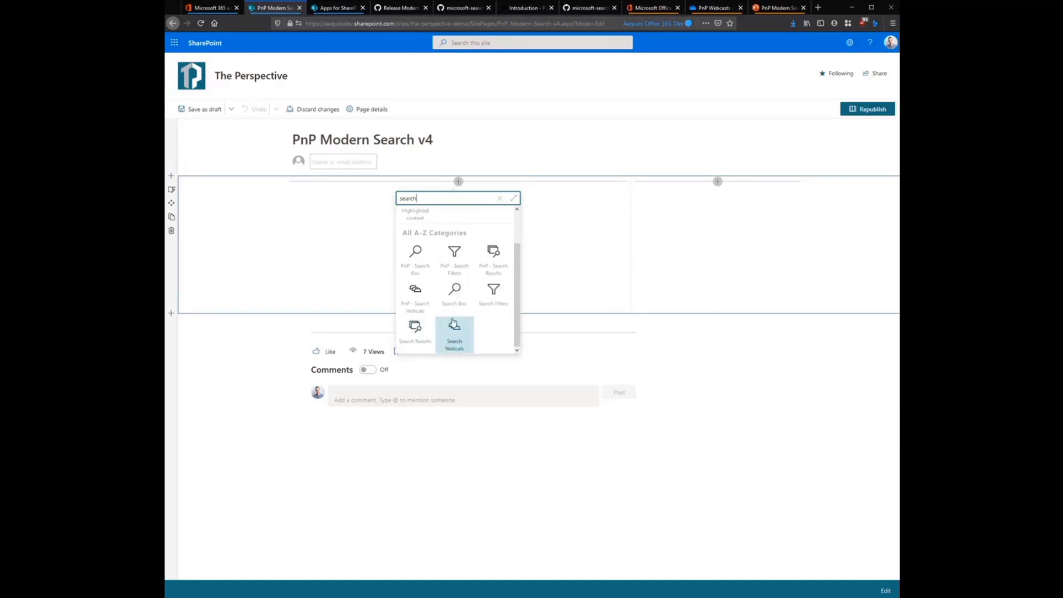
click(496, 271)
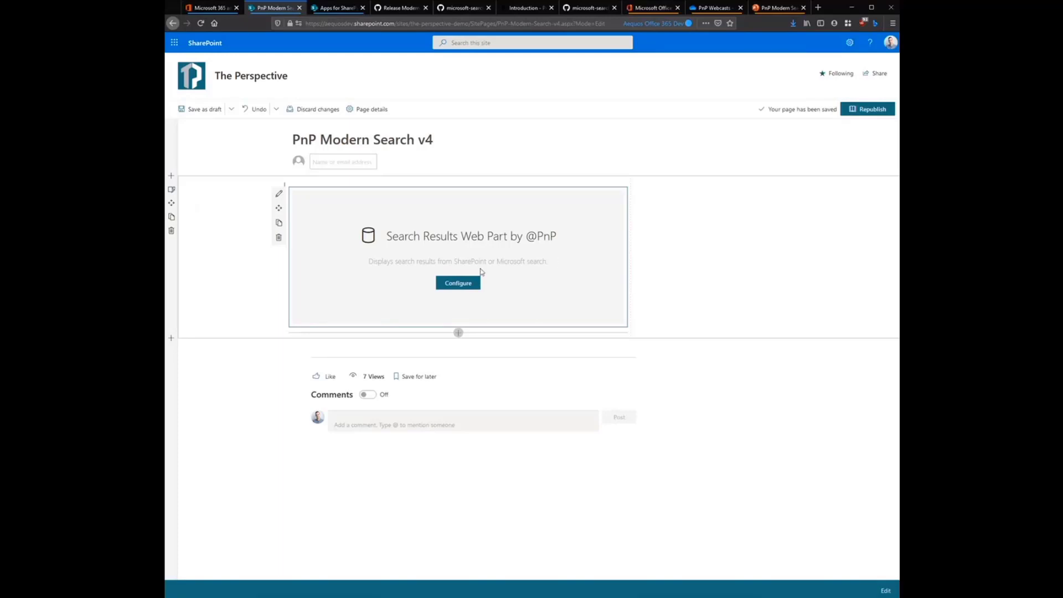
Step: Start configuring the Search Results web part with SharePoint Search as its data source
click(464, 284)
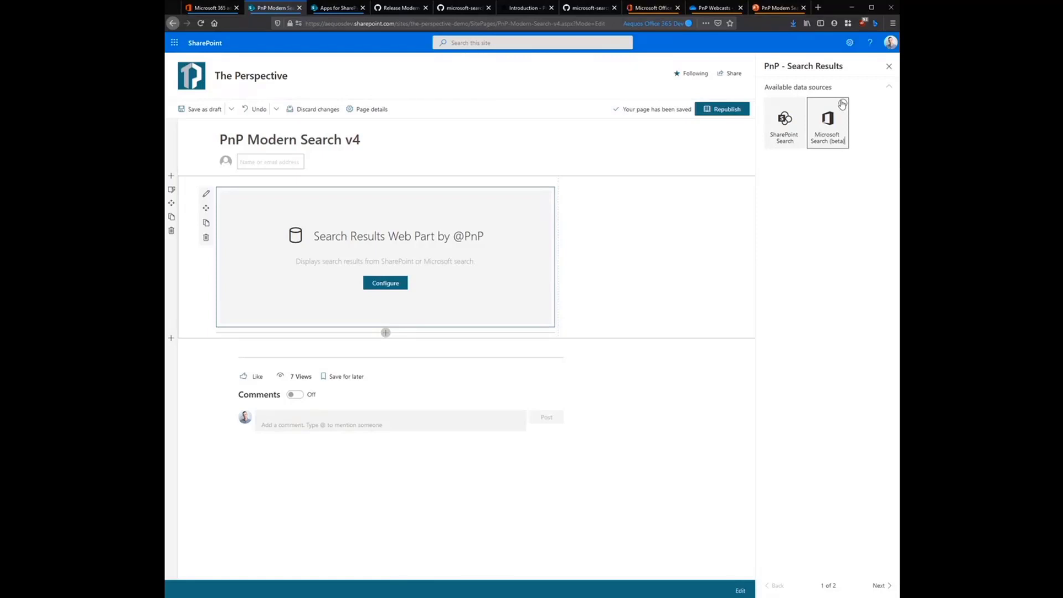
click(784, 118)
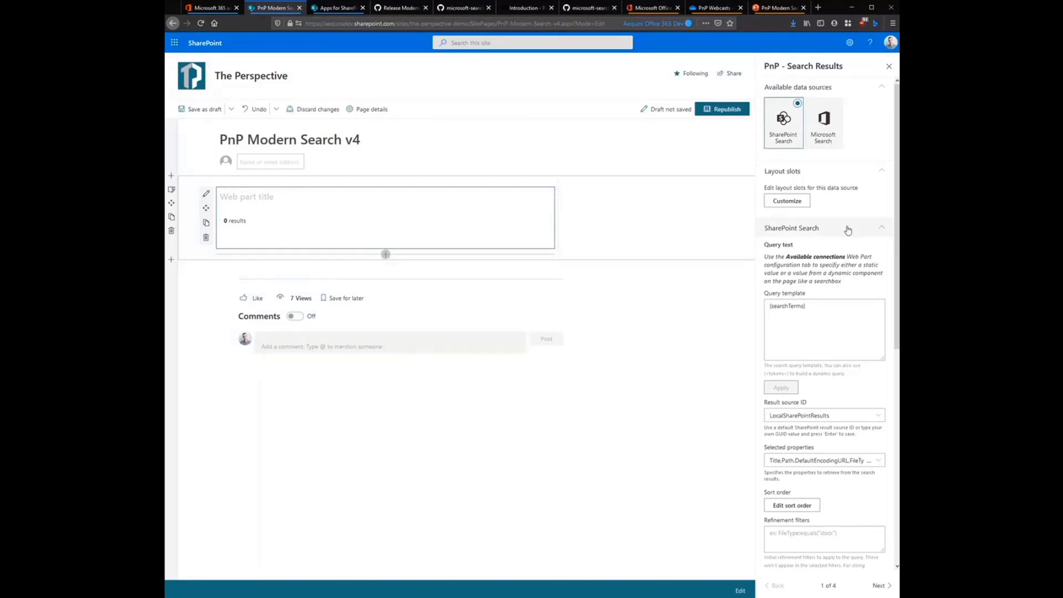
Step: Examine the SharePoint Search settings, from the query template and refinement filters to the paging options
scroll(848, 226, down, 2)
scroll(847, 226, down, 4)
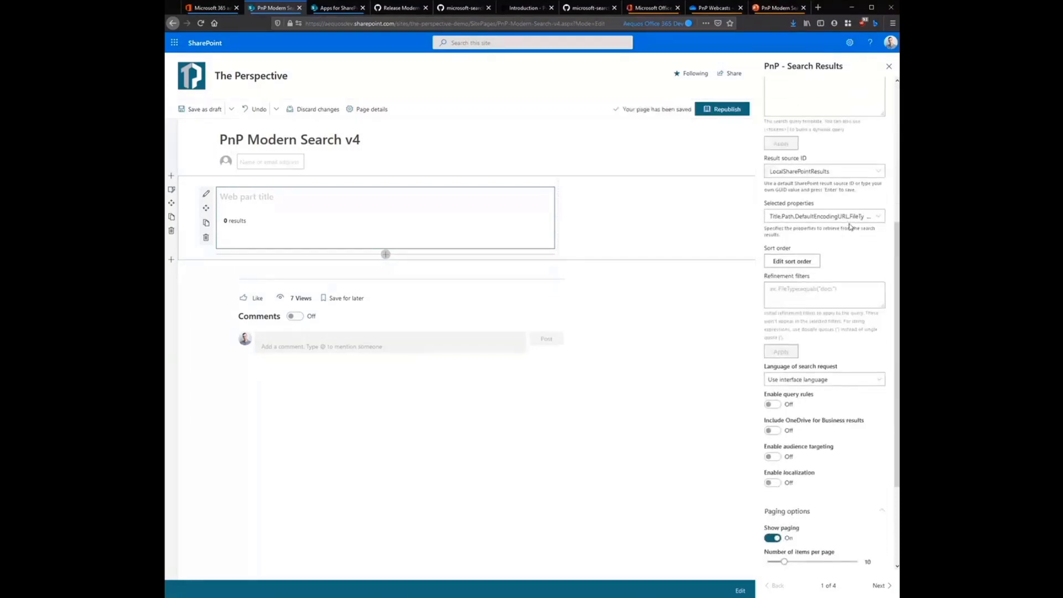
scroll(850, 223, up, 4)
scroll(850, 223, up, 2)
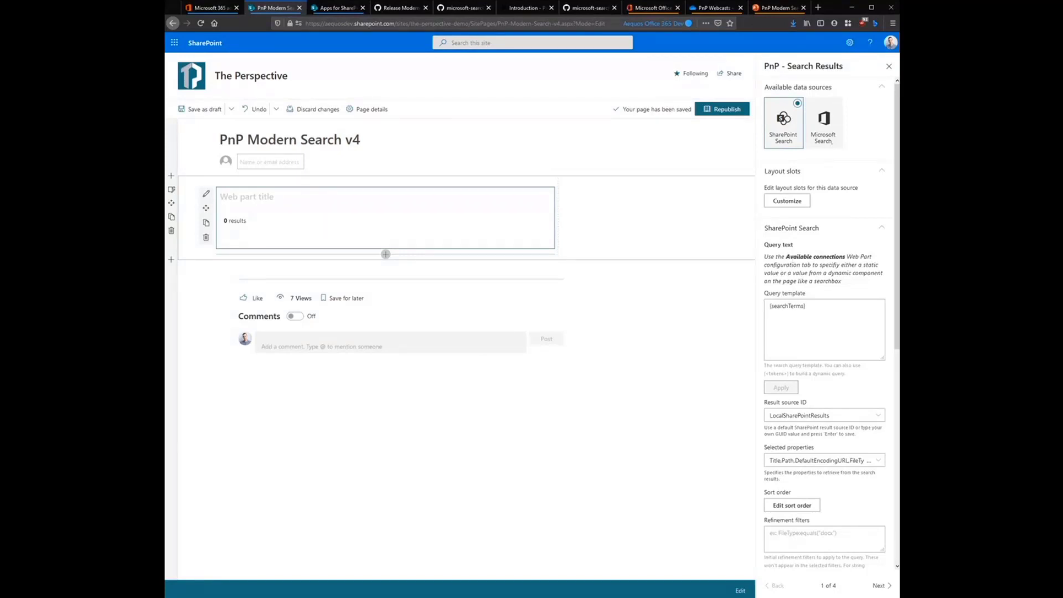
scroll(838, 339, down, 3)
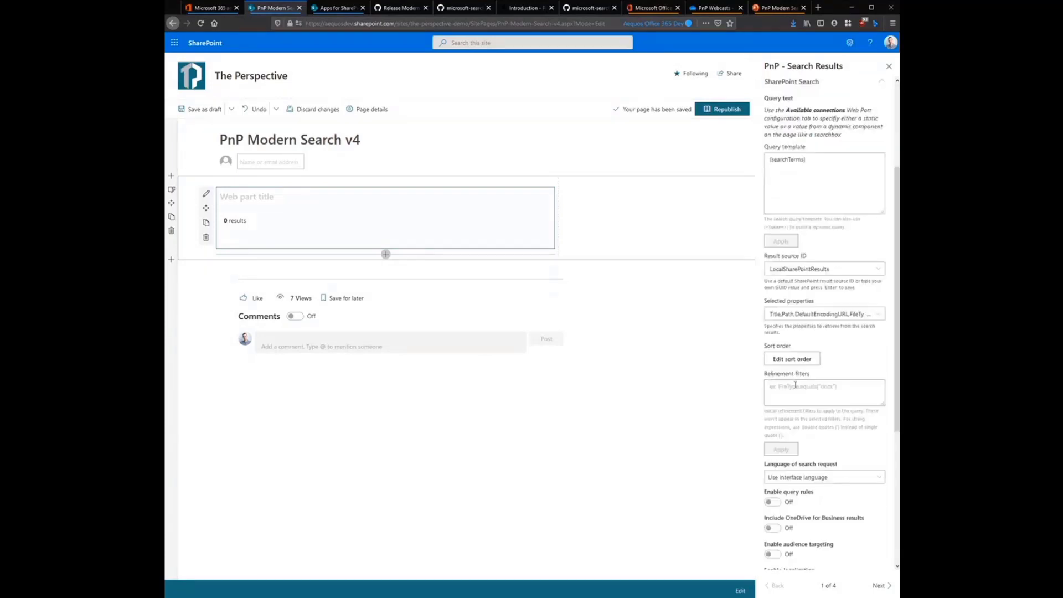
scroll(814, 415, down, 4)
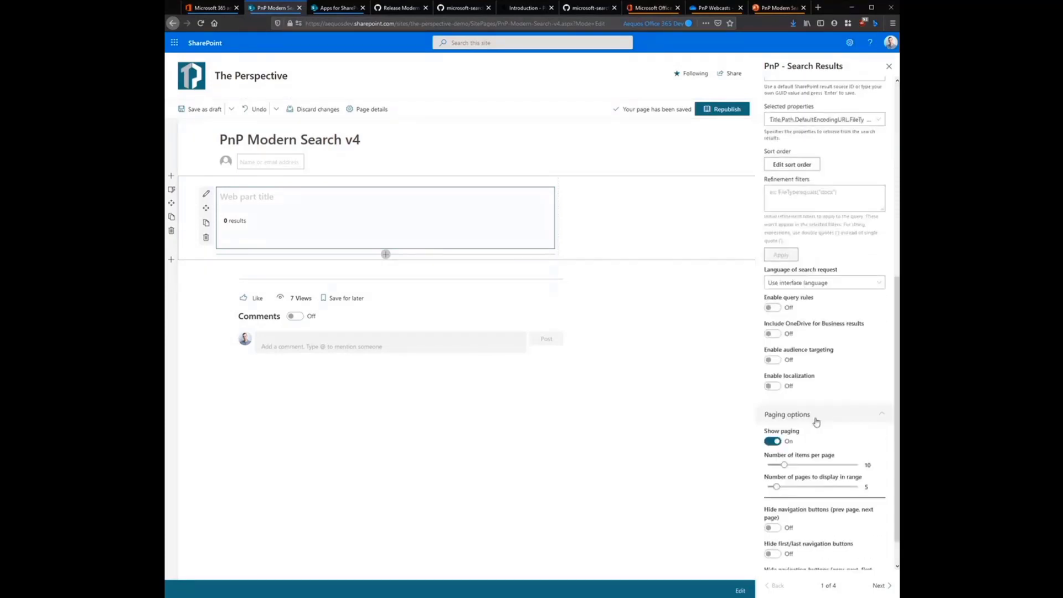
scroll(847, 468, down, 1)
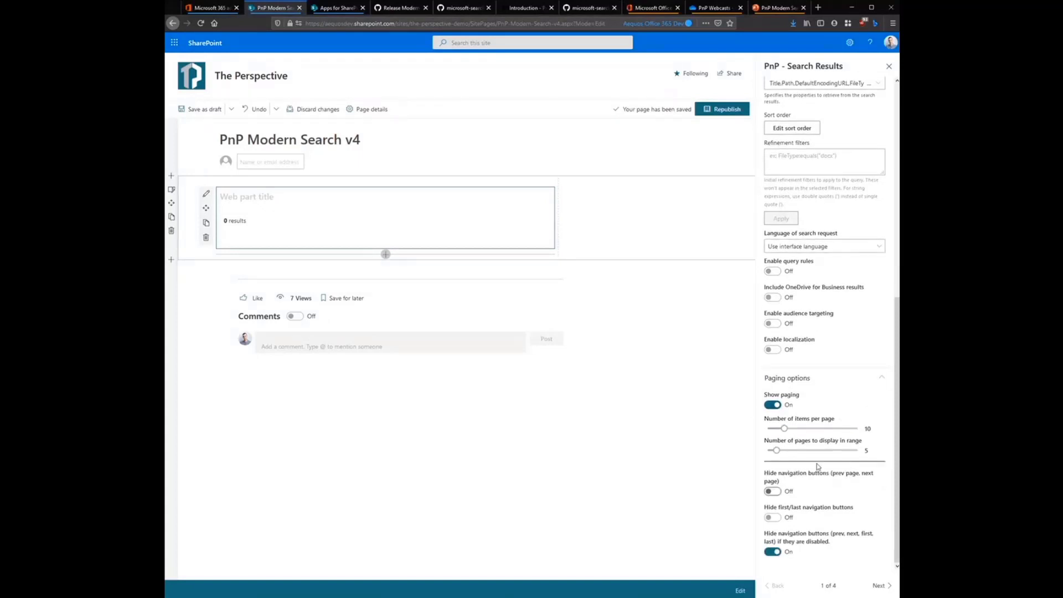
scroll(818, 467, up, 8)
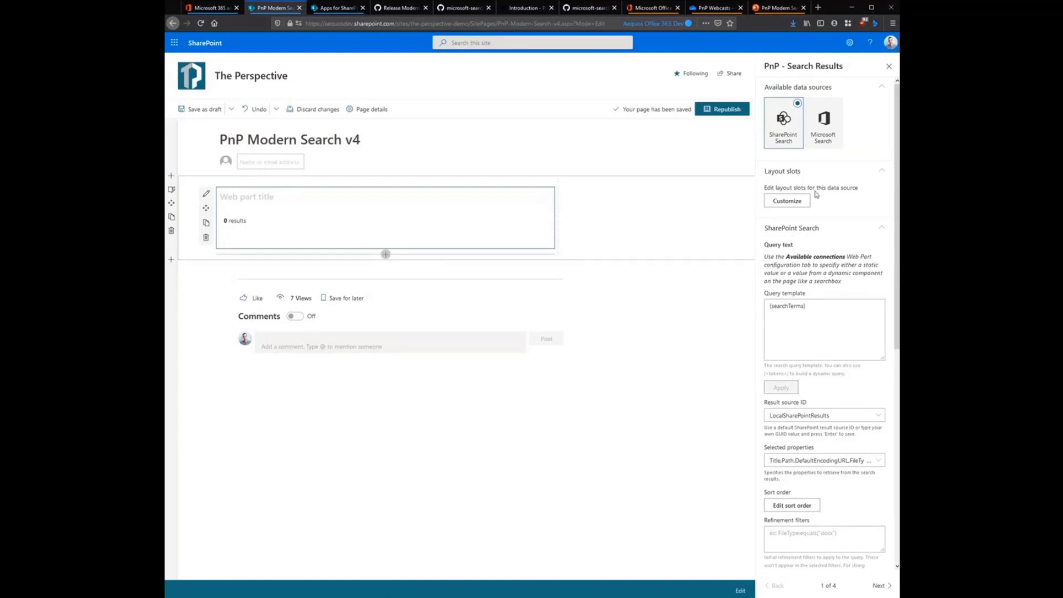
Step: Change the data source to Microsoft Search and look through the entity types it can search
click(811, 145)
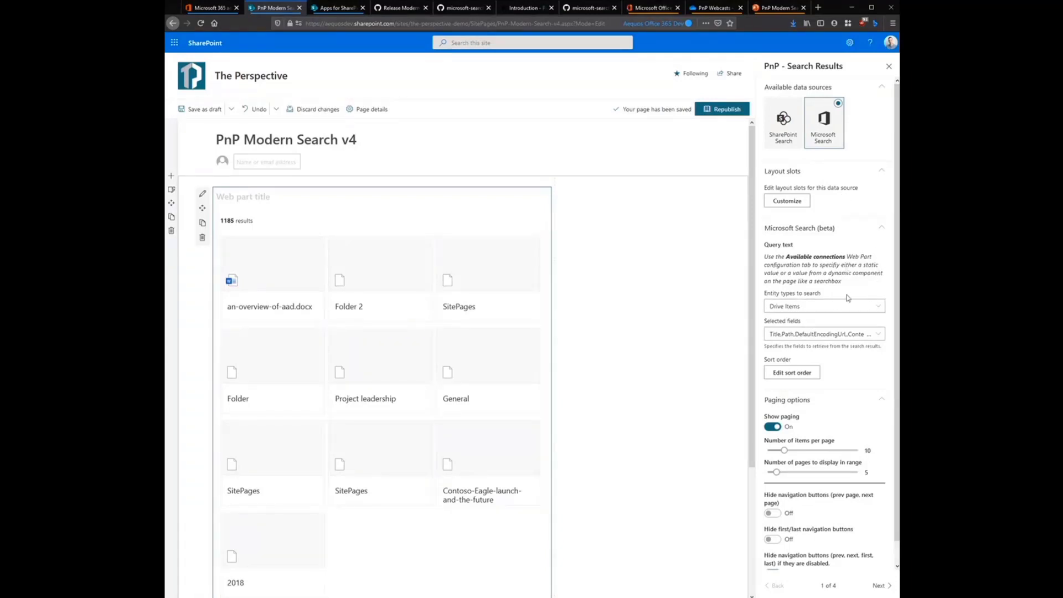
click(878, 308)
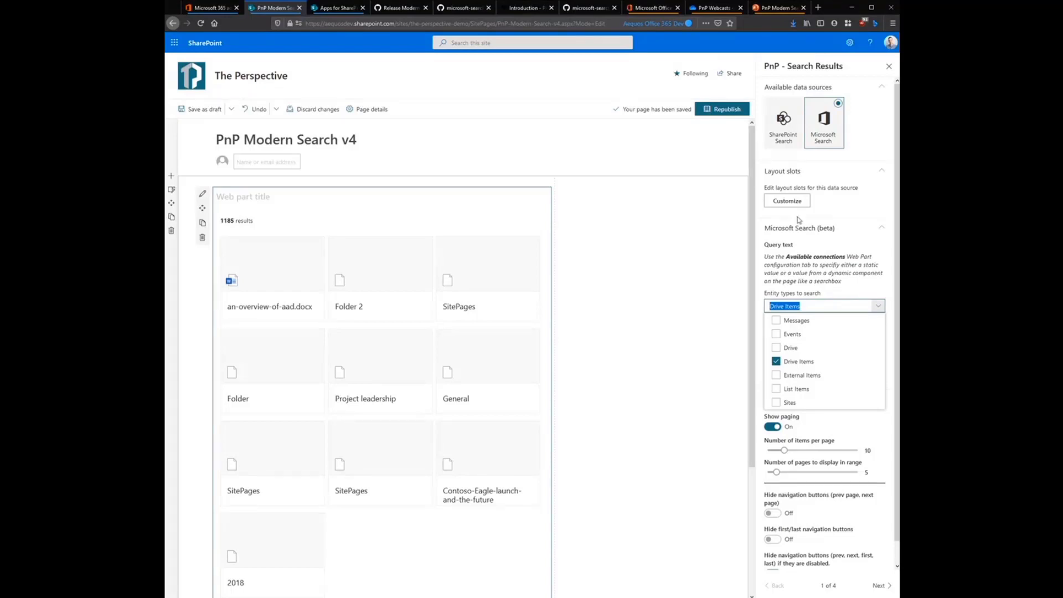
click(856, 255)
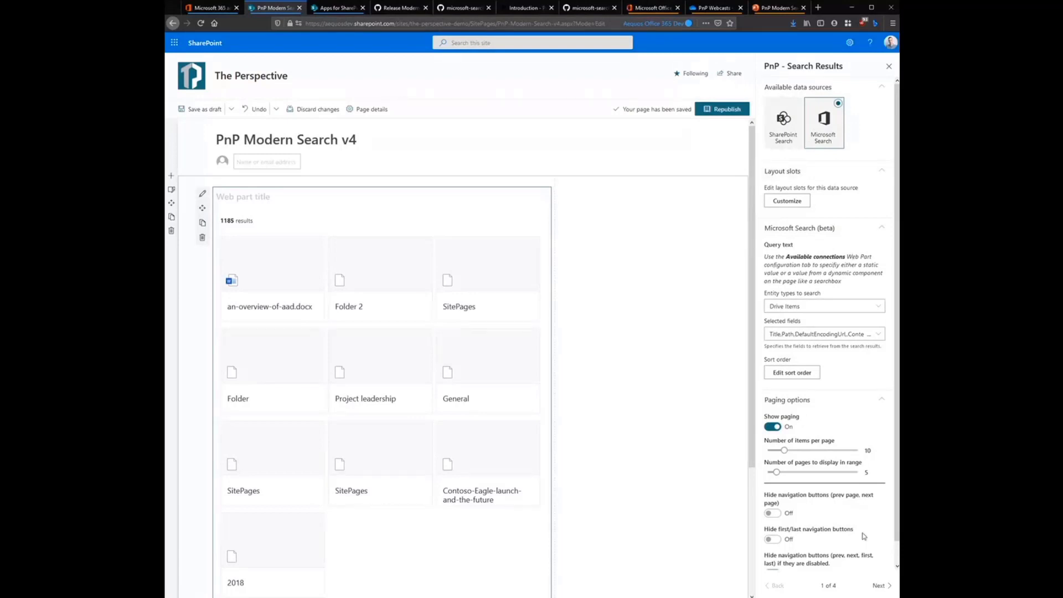
Step: Enable input query text in the web part's connections and set its static value to *
click(886, 586)
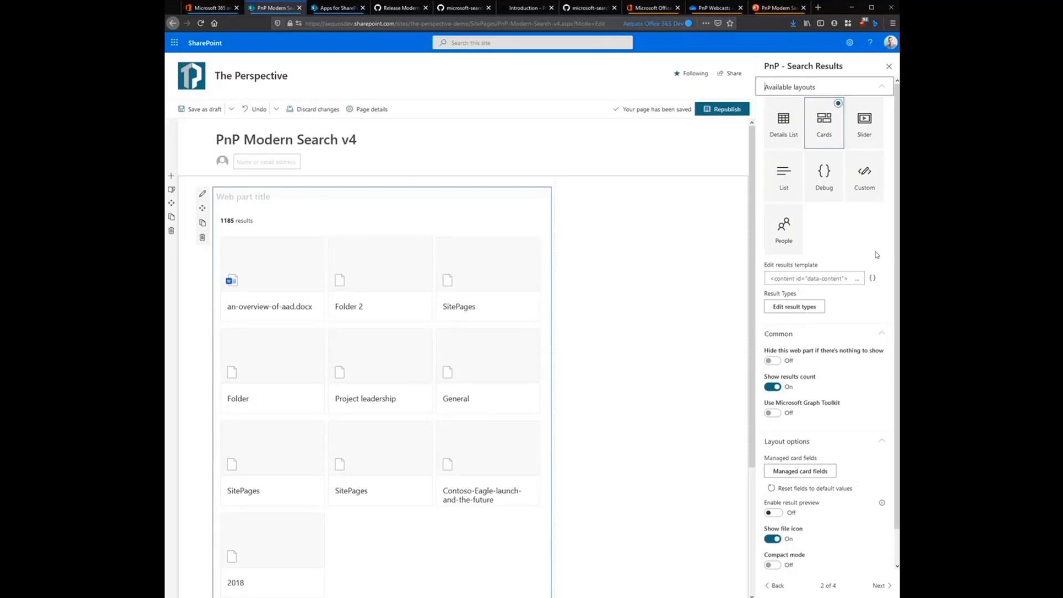
click(828, 191)
click(880, 586)
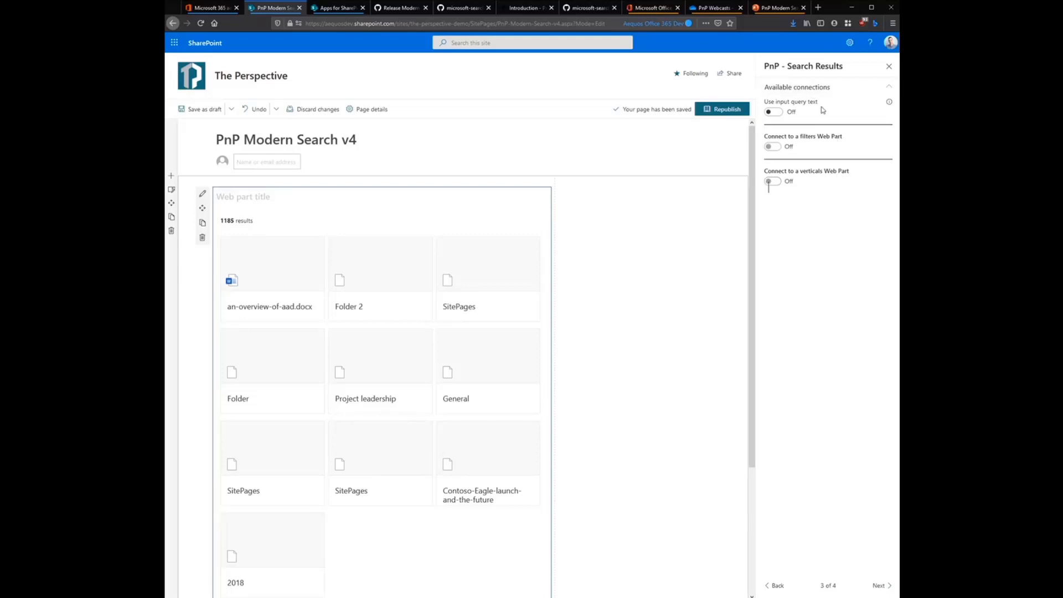
click(791, 111)
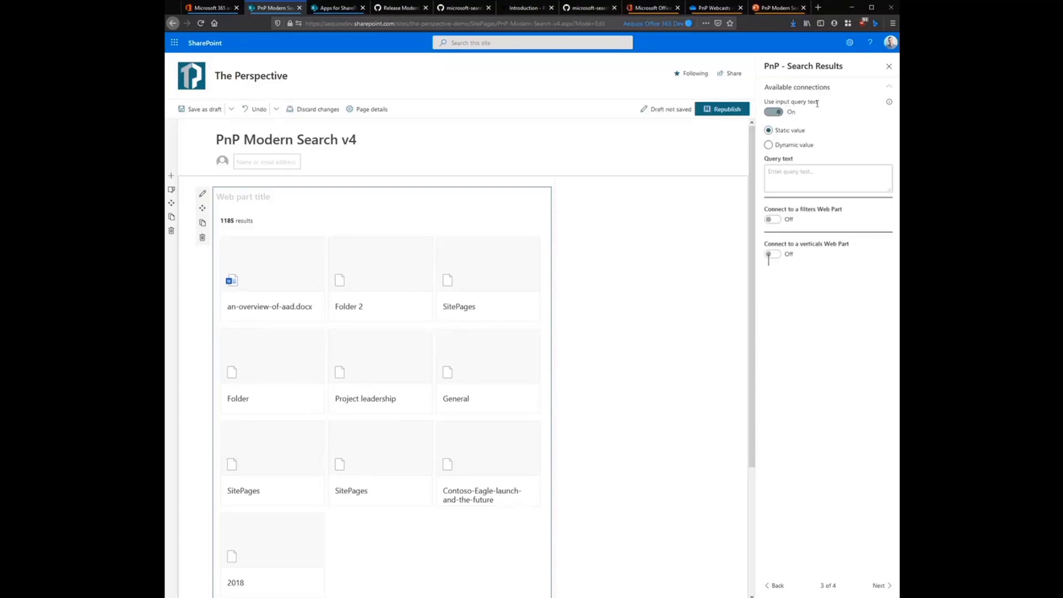
click(802, 172)
text(*)
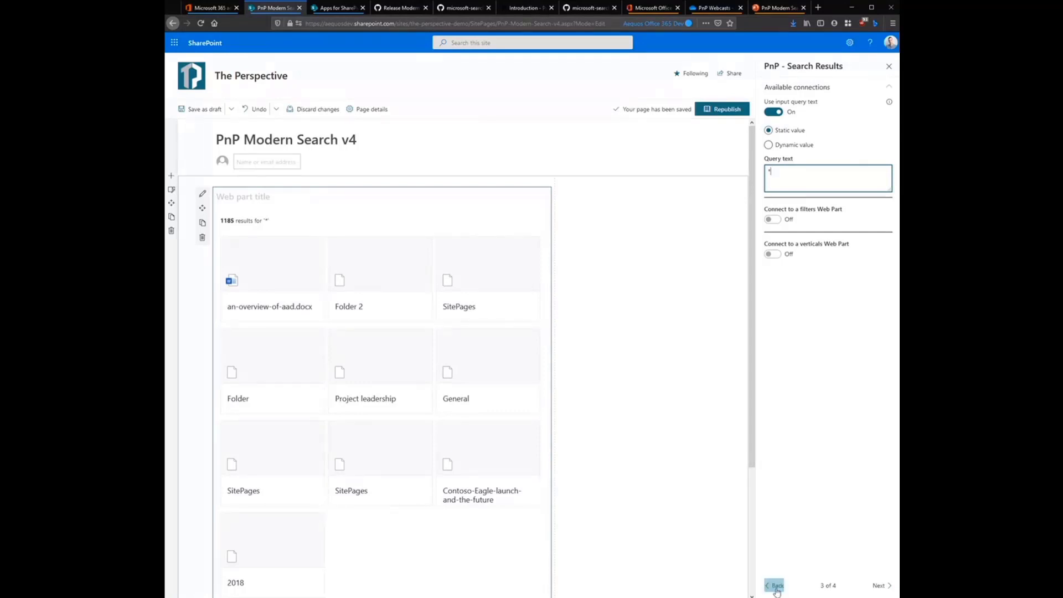
Step: Review the Microsoft Search query text note and set the results layout to Details List
click(774, 588)
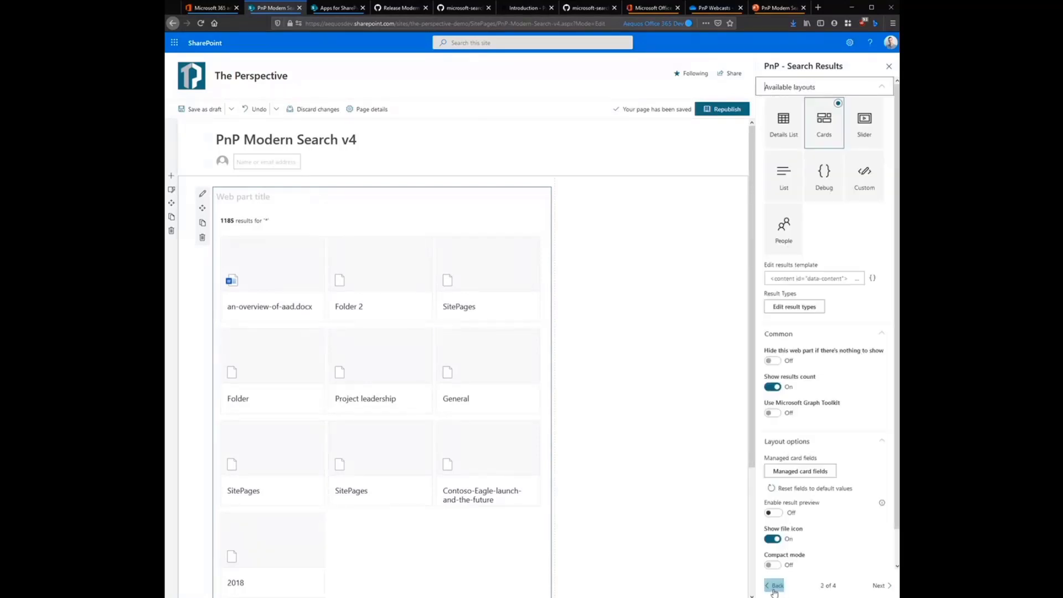
click(774, 588)
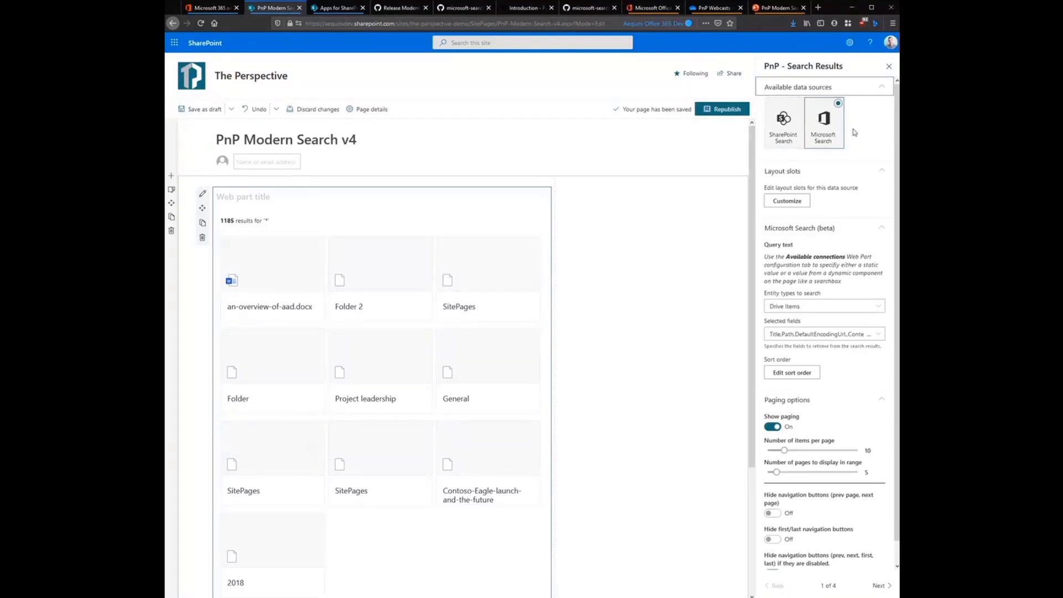
drag(767, 259, 847, 283)
click(849, 283)
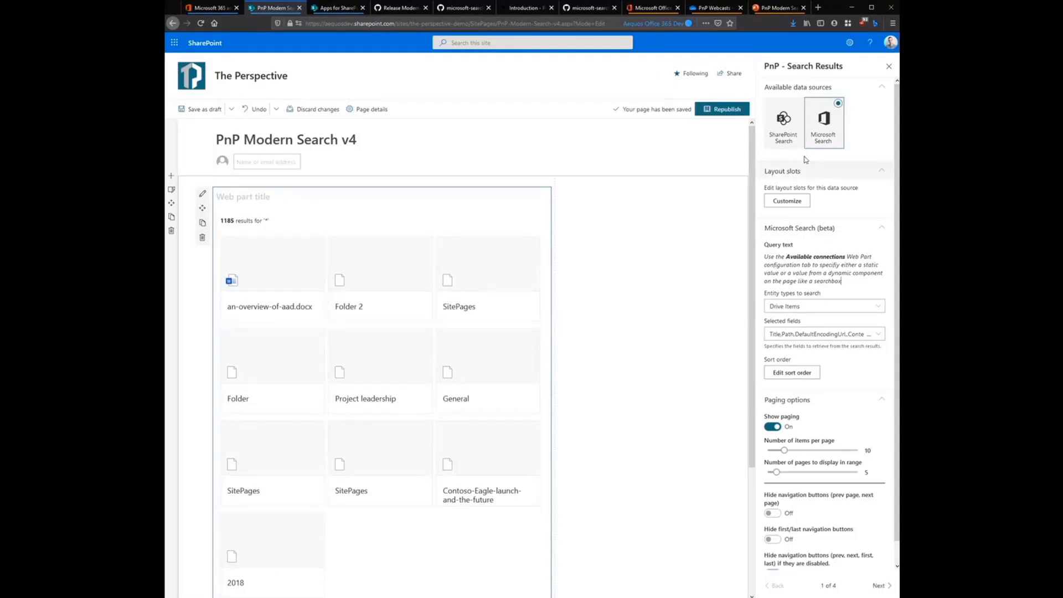
click(884, 586)
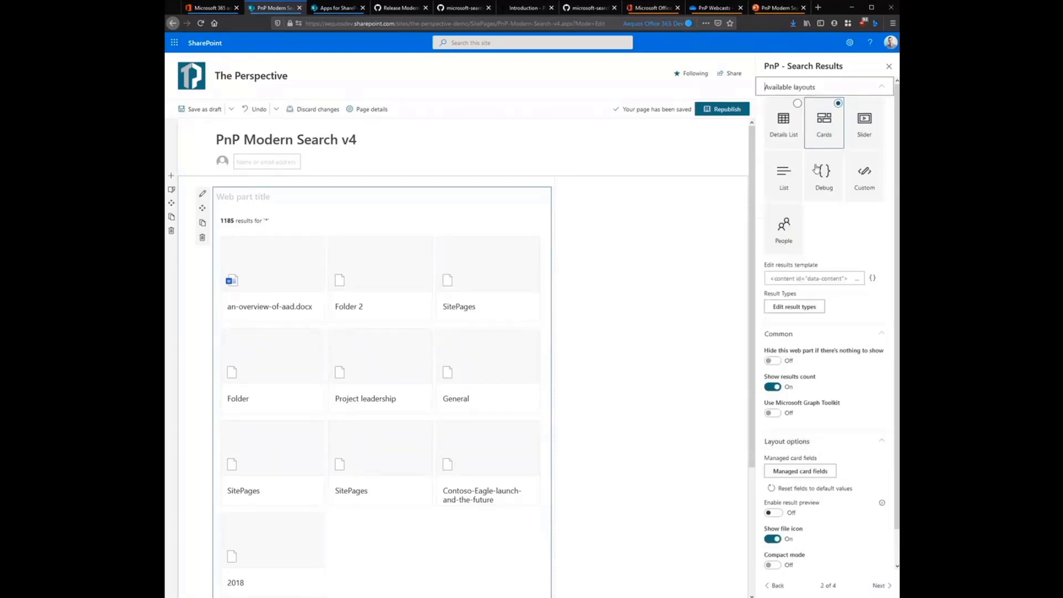
click(796, 142)
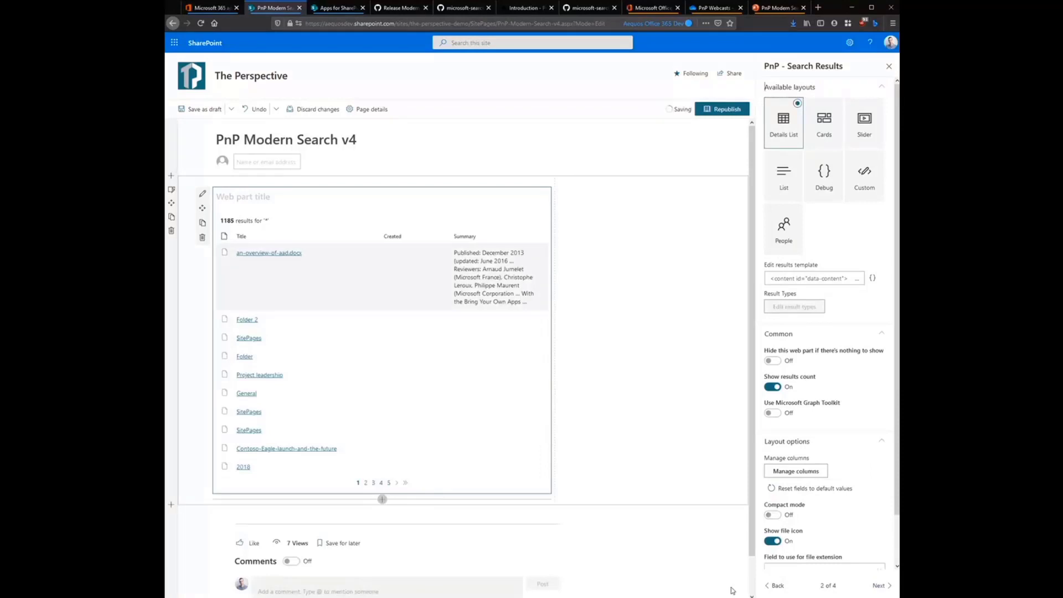
Step: Customize the data source's layout slots by mapping the Title slot to resource.webUrl, and save the mapping
click(775, 586)
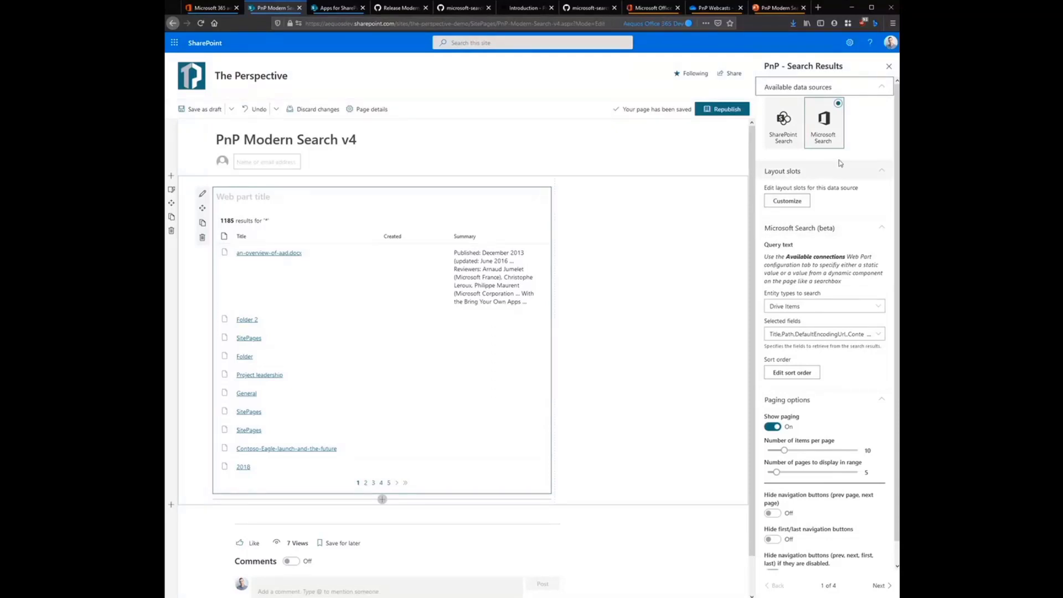
click(798, 200)
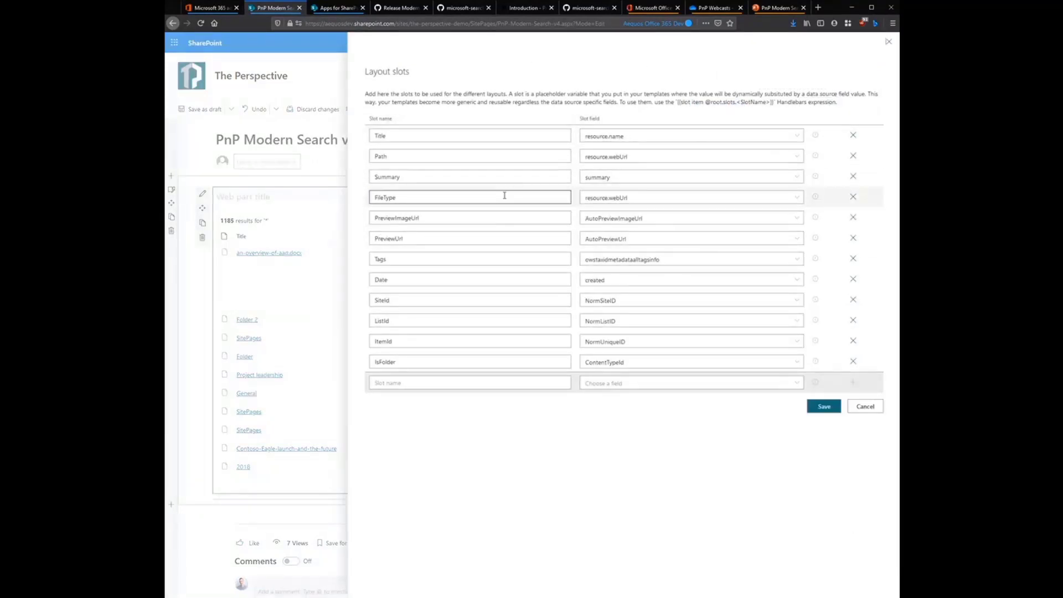
double_click(381, 136)
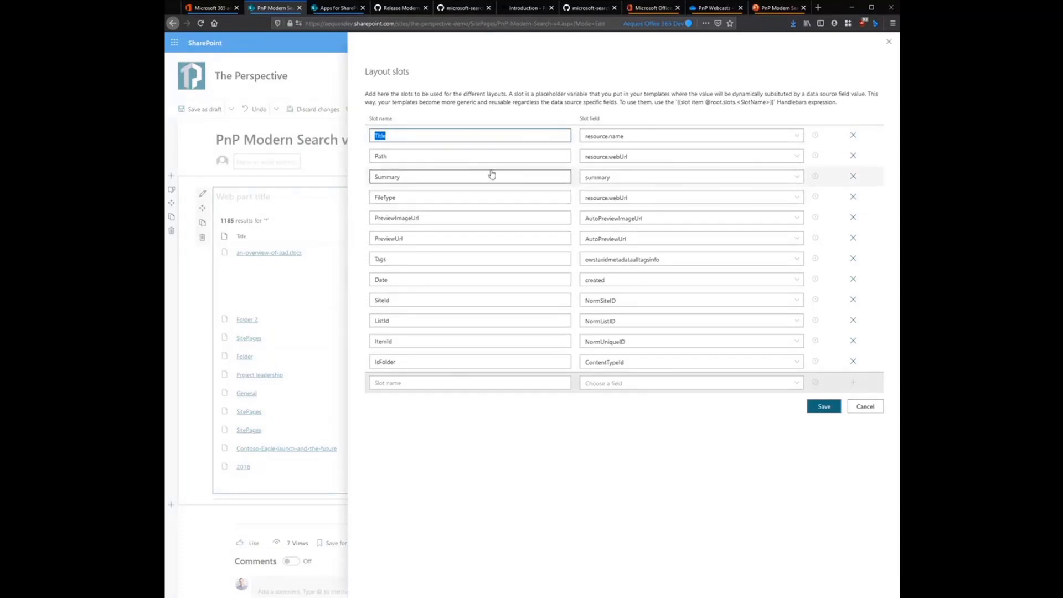
click(796, 136)
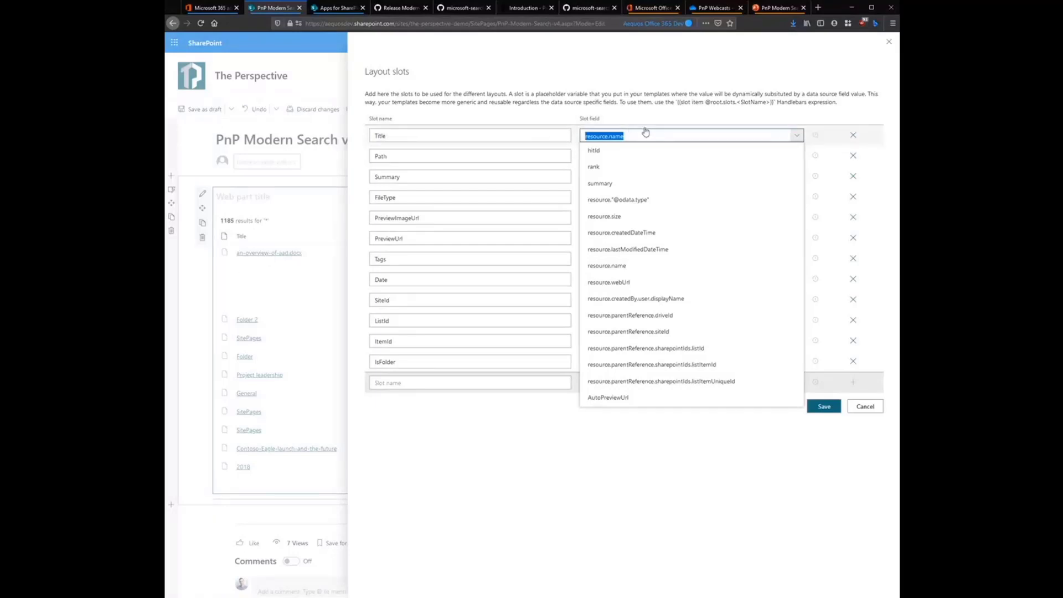
click(679, 136)
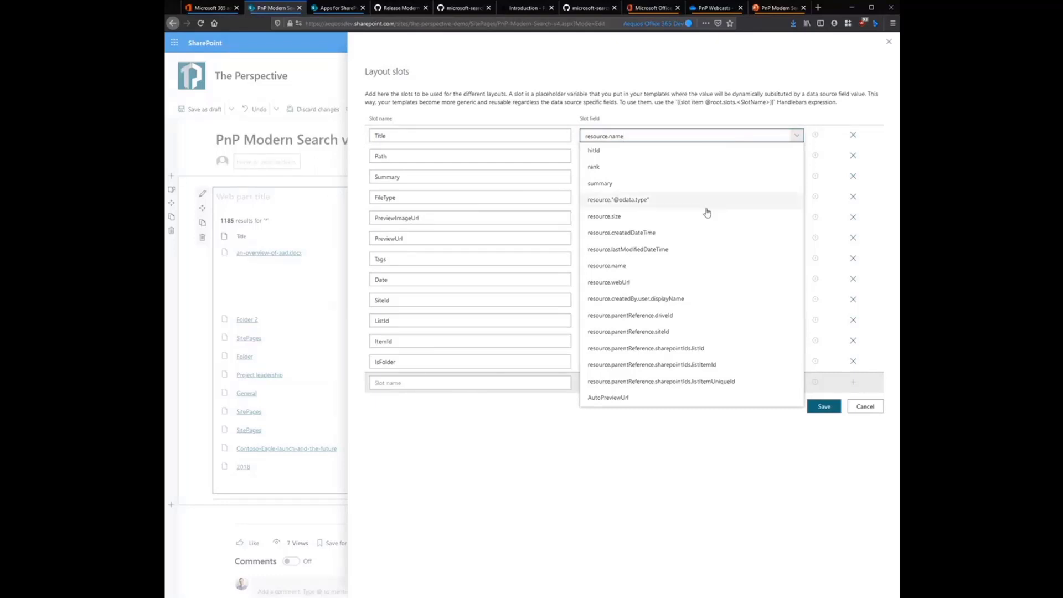
click(667, 282)
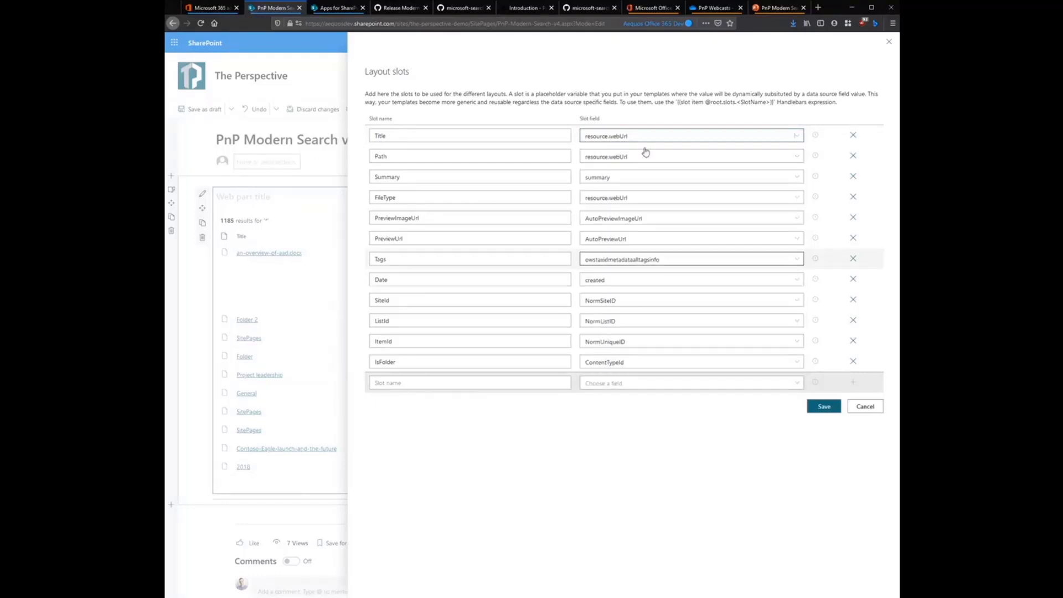
click(824, 405)
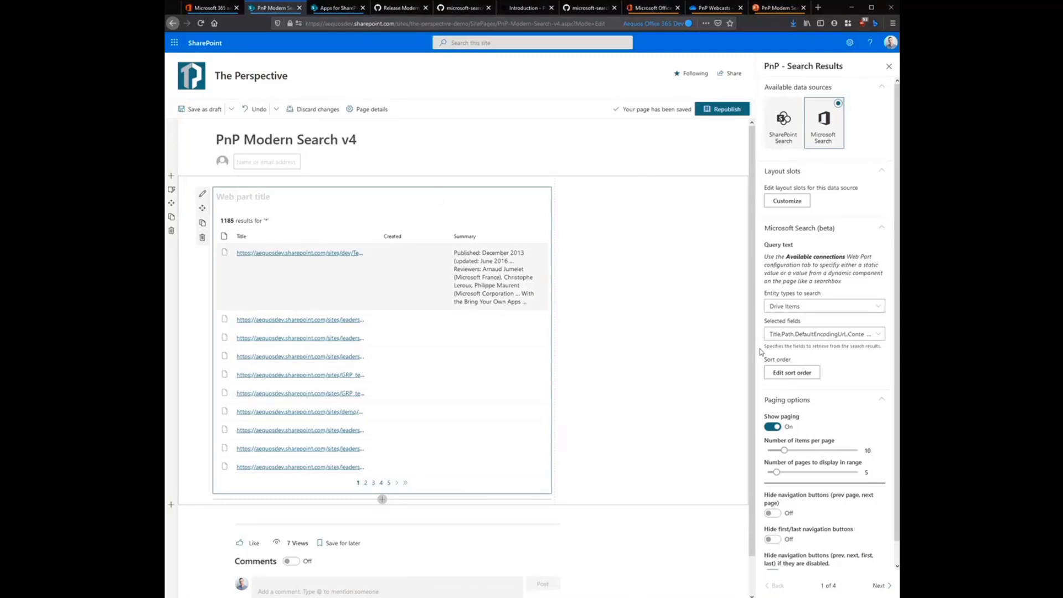
Step: Examine the Details List layout's column settings and the Title column's Handlebars expression, then save both dialogs without edits
scroll(788, 372, down, 1)
click(881, 585)
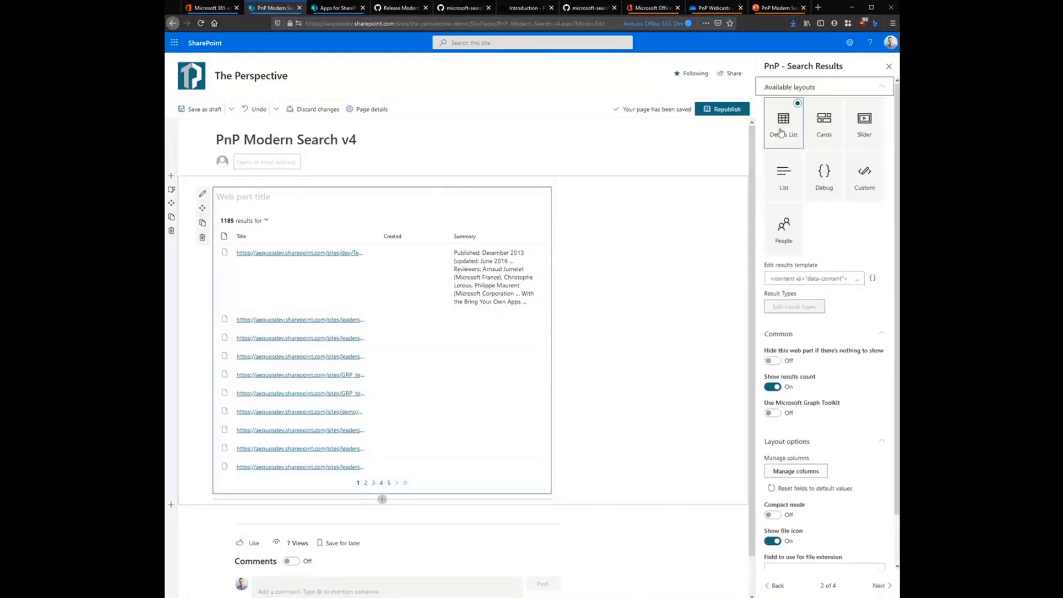
click(796, 472)
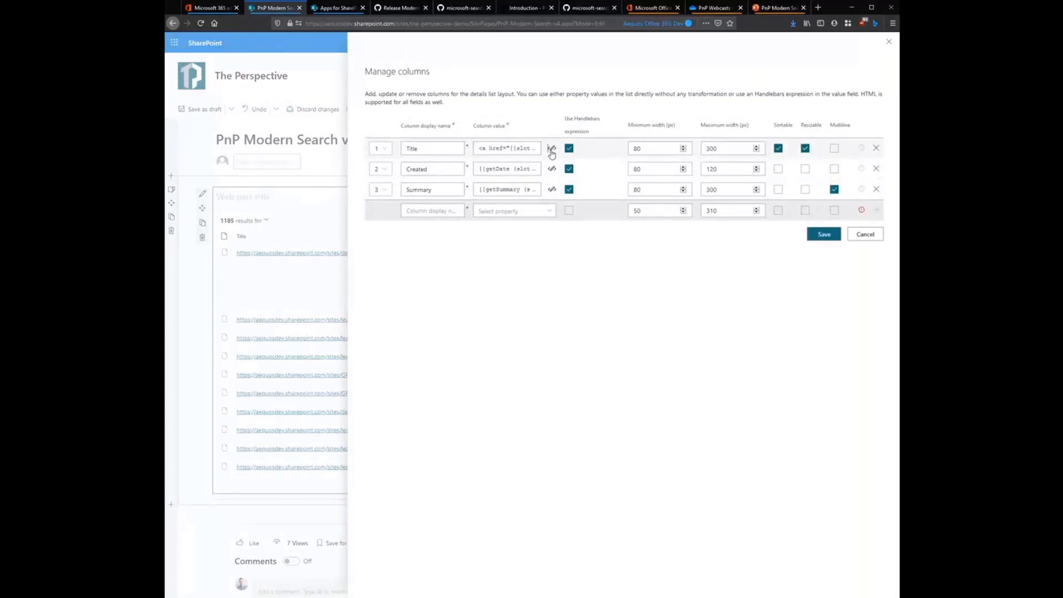
click(552, 148)
double_click(463, 222)
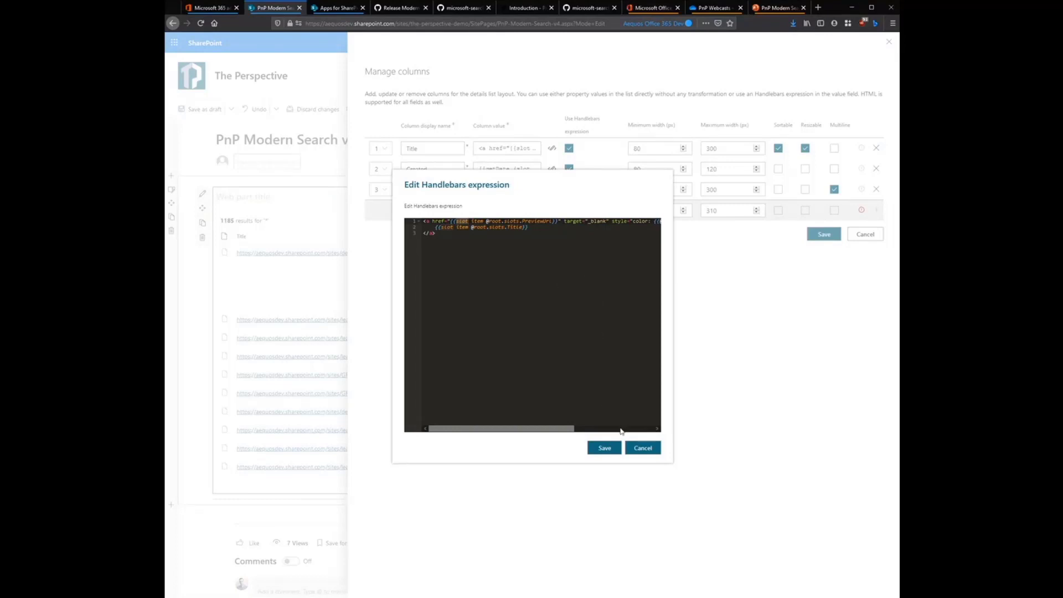
click(599, 452)
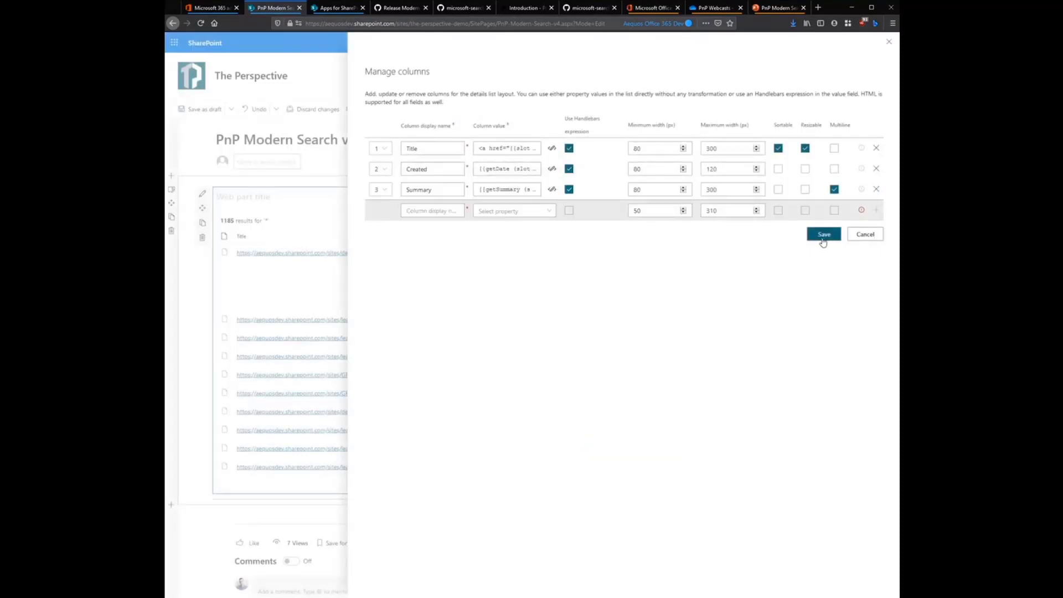
click(824, 235)
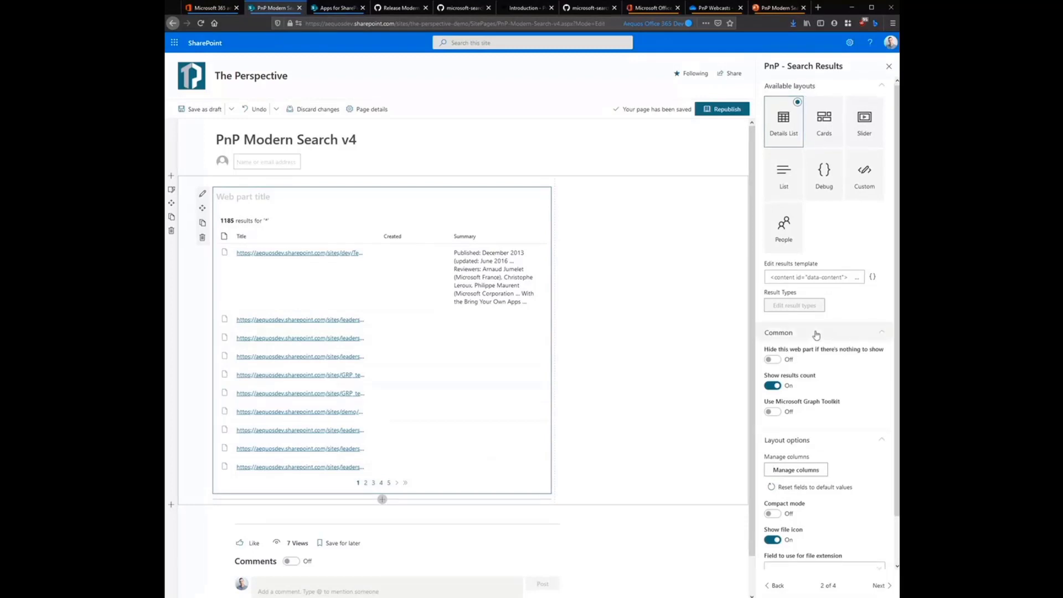
Step: Switch the Search Results web part's layout to People
scroll(816, 335, down, 1)
scroll(807, 289, up, 1)
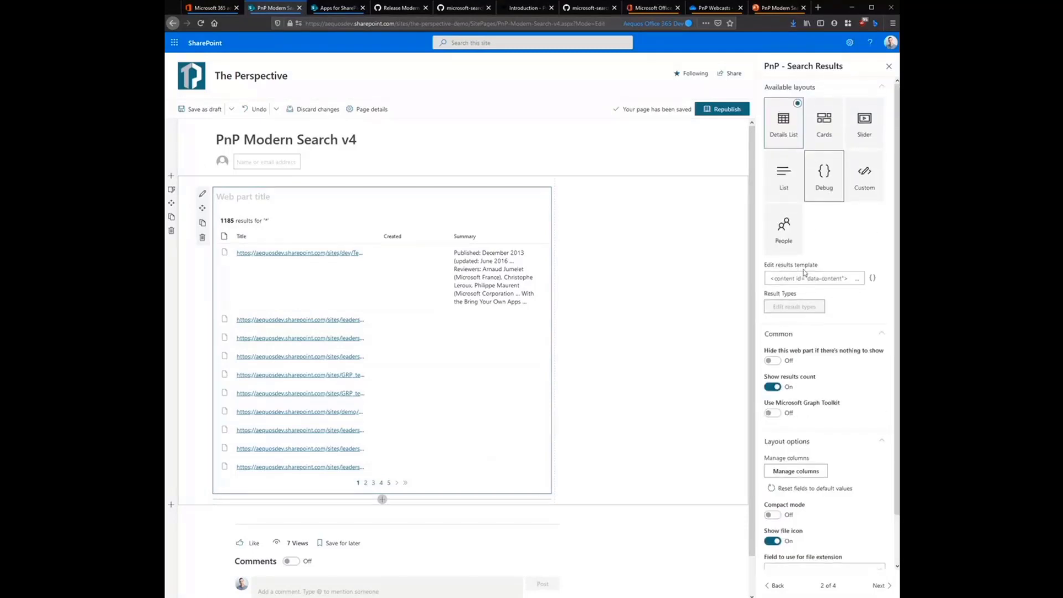
click(784, 227)
Step: Change the data source to SharePoint Search and set its result source ID to LocalPeopleResults
click(774, 586)
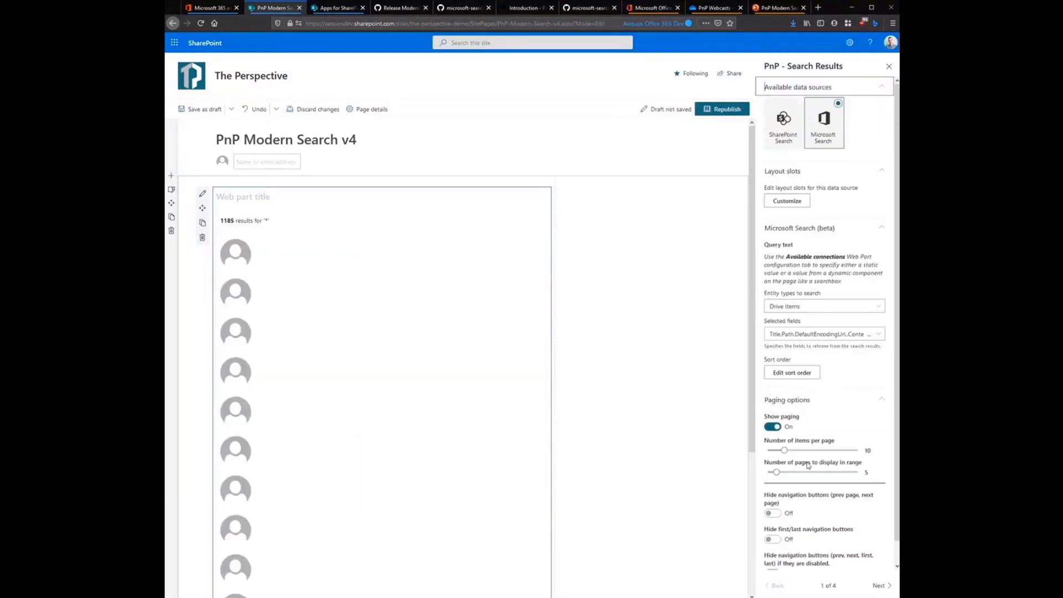
click(797, 129)
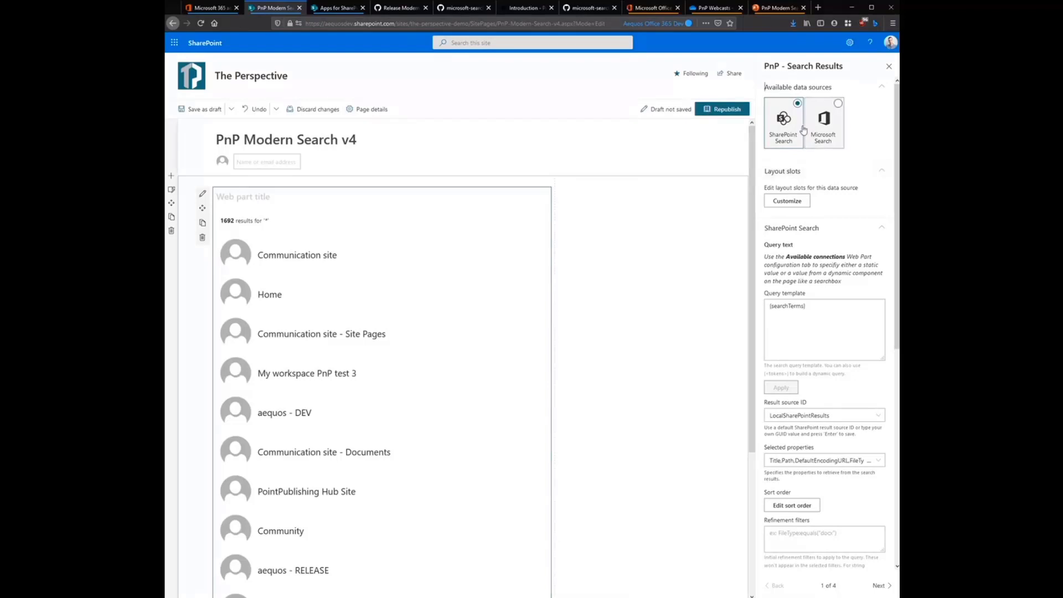
scroll(842, 354, down, 2)
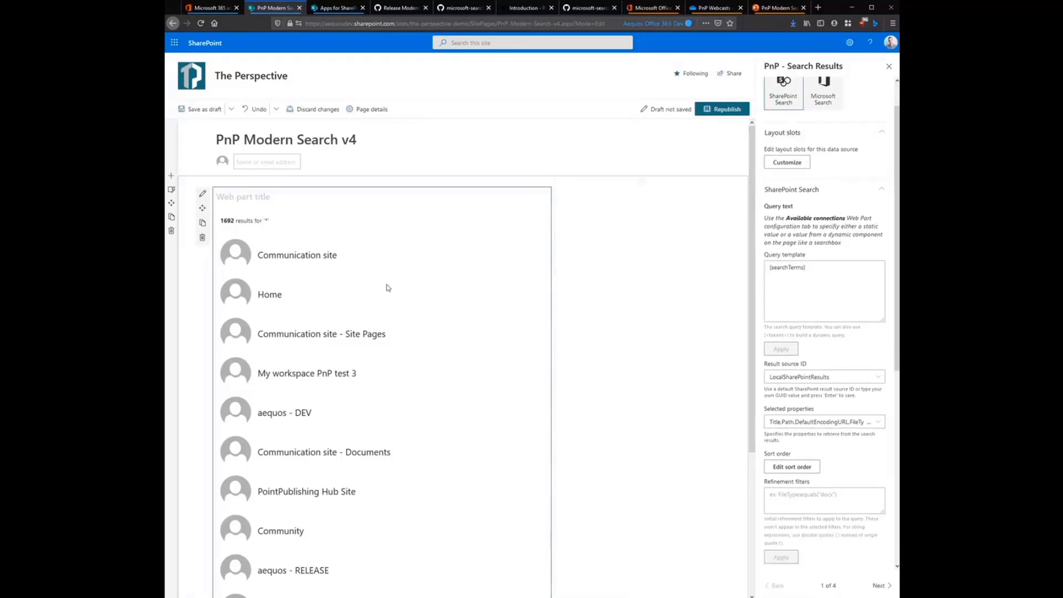
click(882, 370)
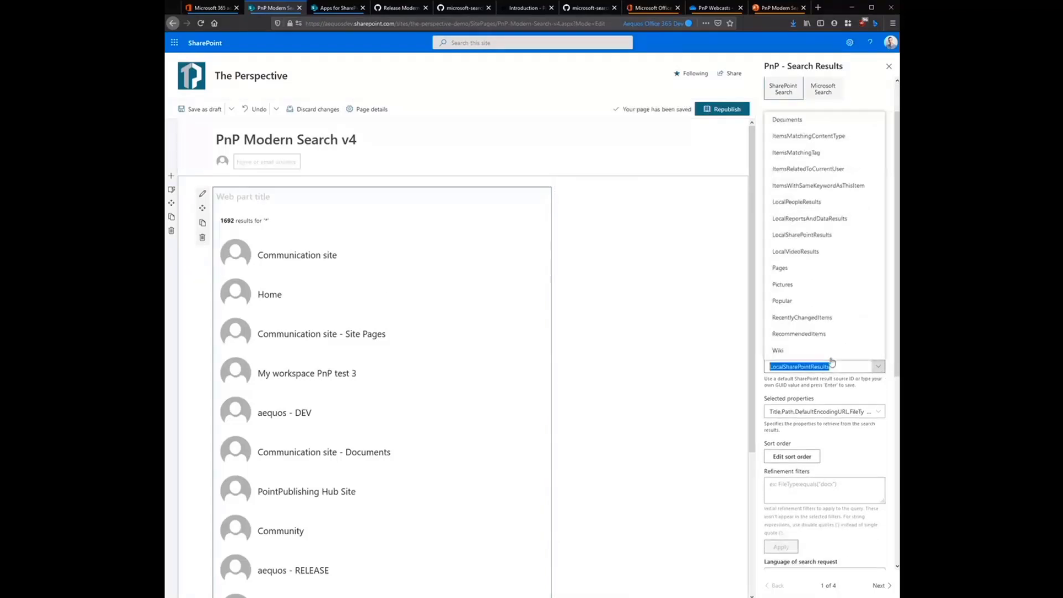
click(797, 203)
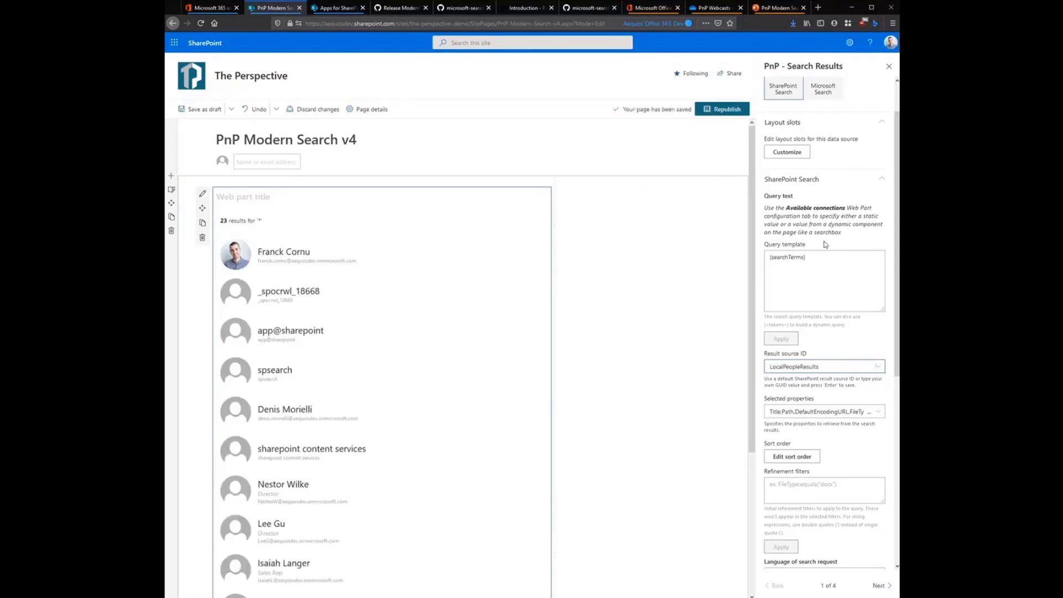
Step: Enable showing the persona card on hover in the People layout options and preview it on a person in the results
click(886, 589)
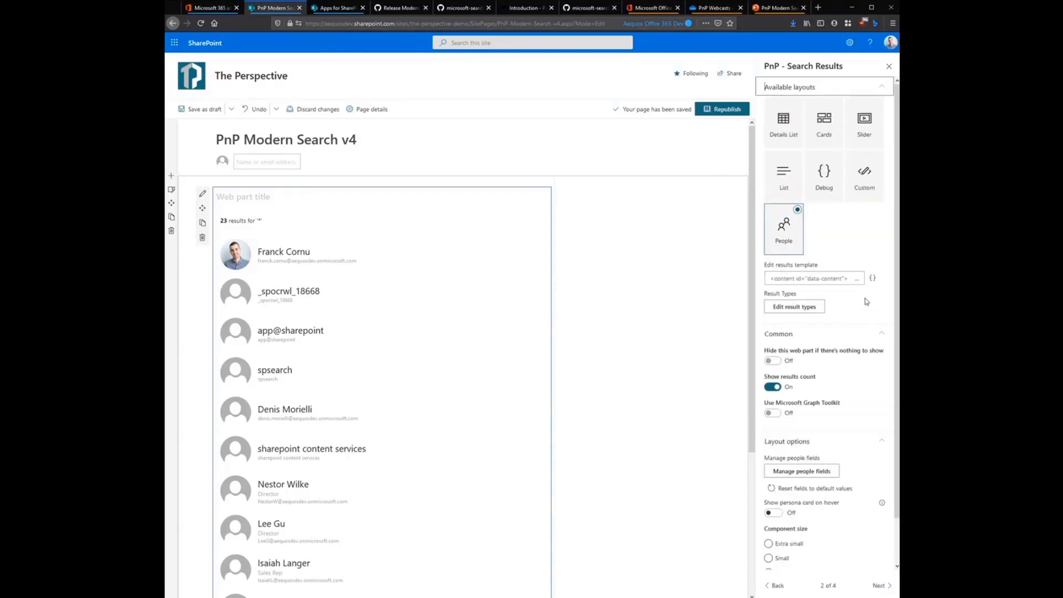
scroll(834, 285, down, 1)
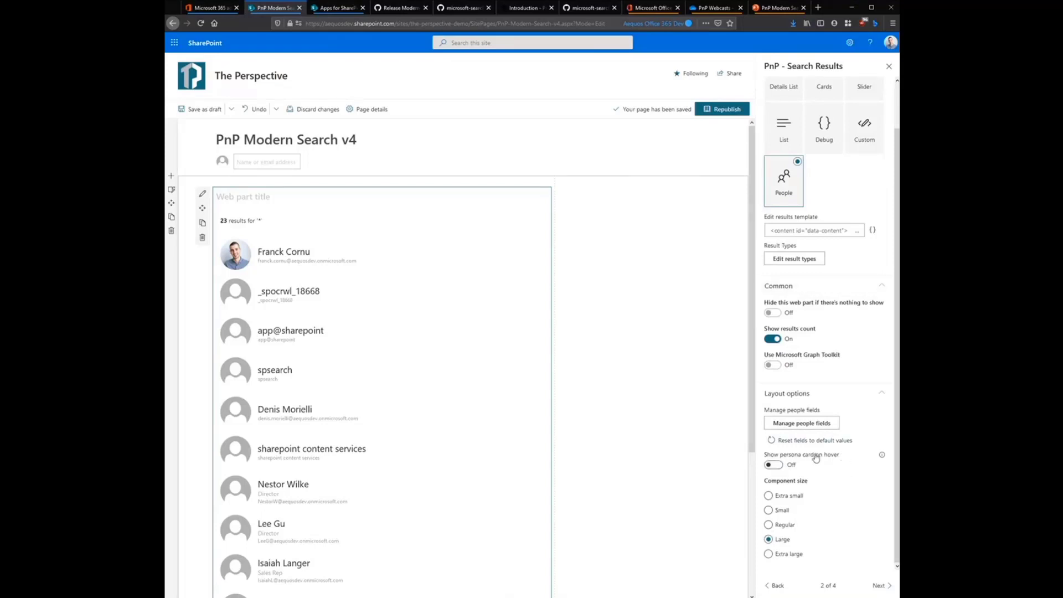
click(779, 466)
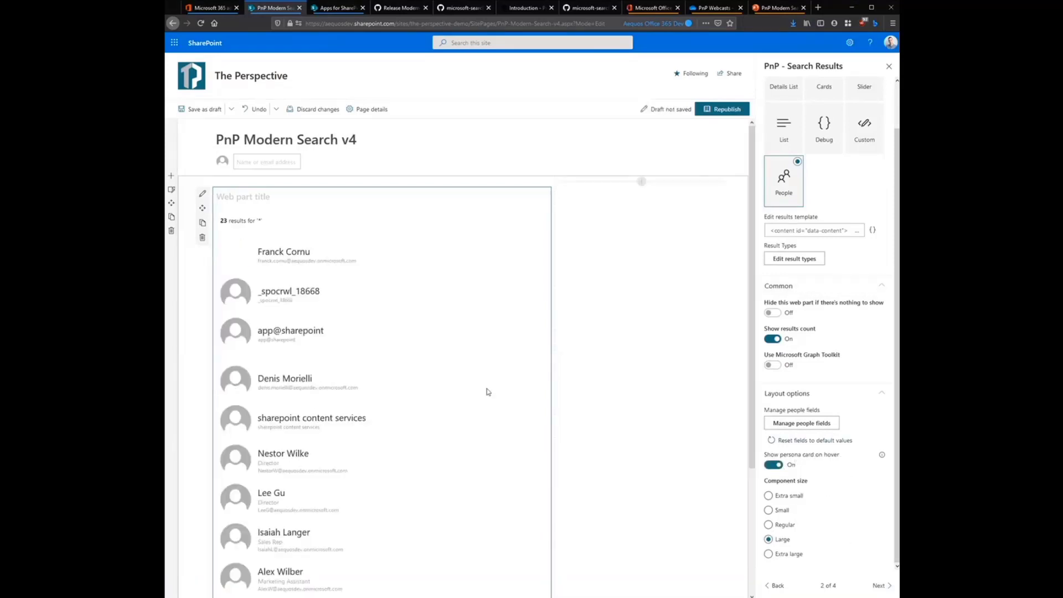
scroll(637, 357, down, 1)
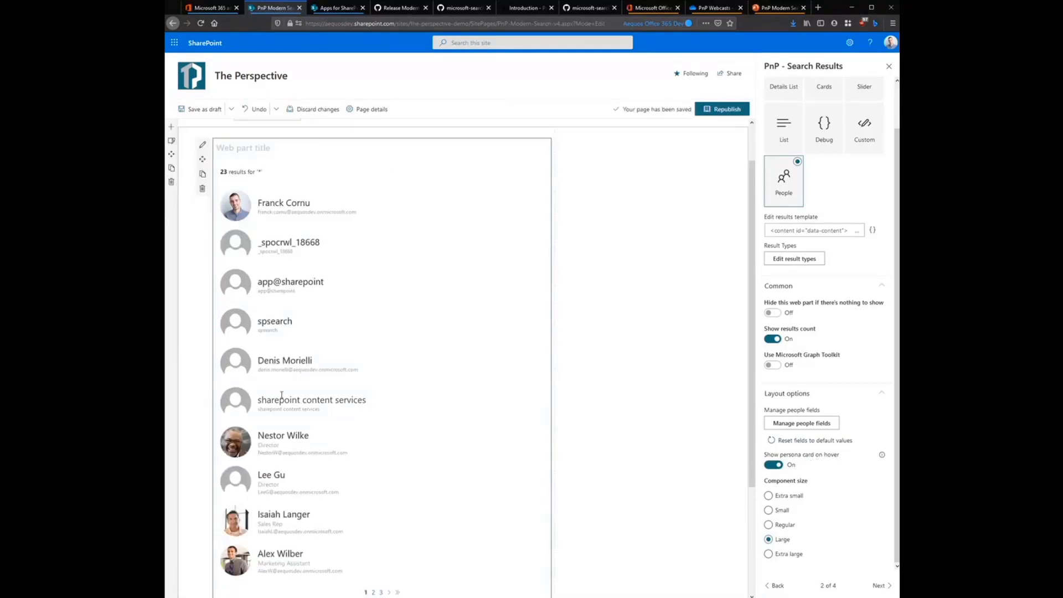
mouse_move(288, 446)
Step: Examine the People layout's results template markup, close it without saving, and check the info note on the persona card option
click(825, 231)
scroll(802, 240, down, 1)
scroll(803, 241, down, 3)
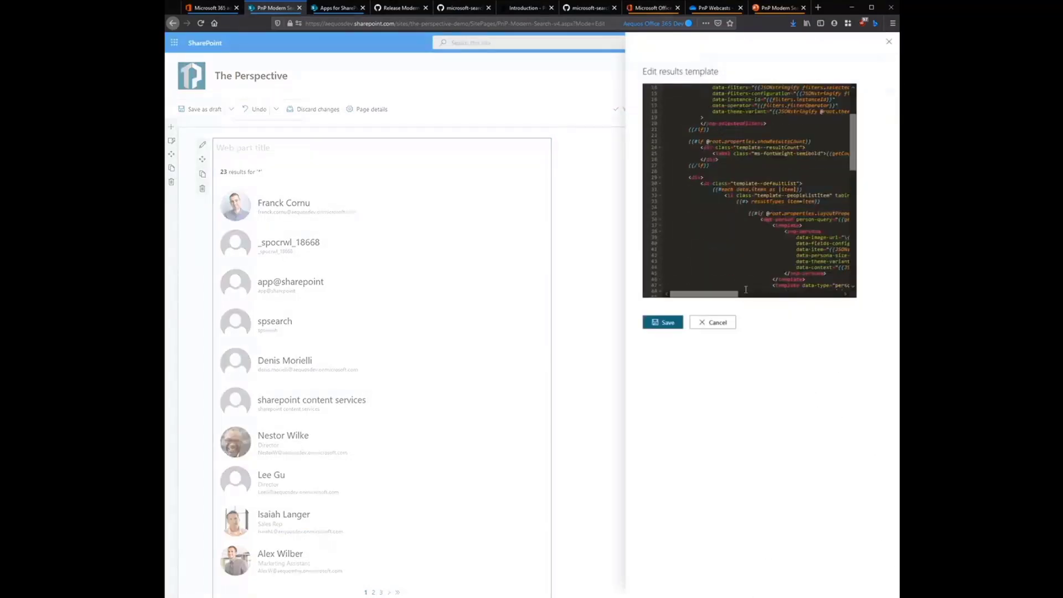
scroll(746, 290, right, 3)
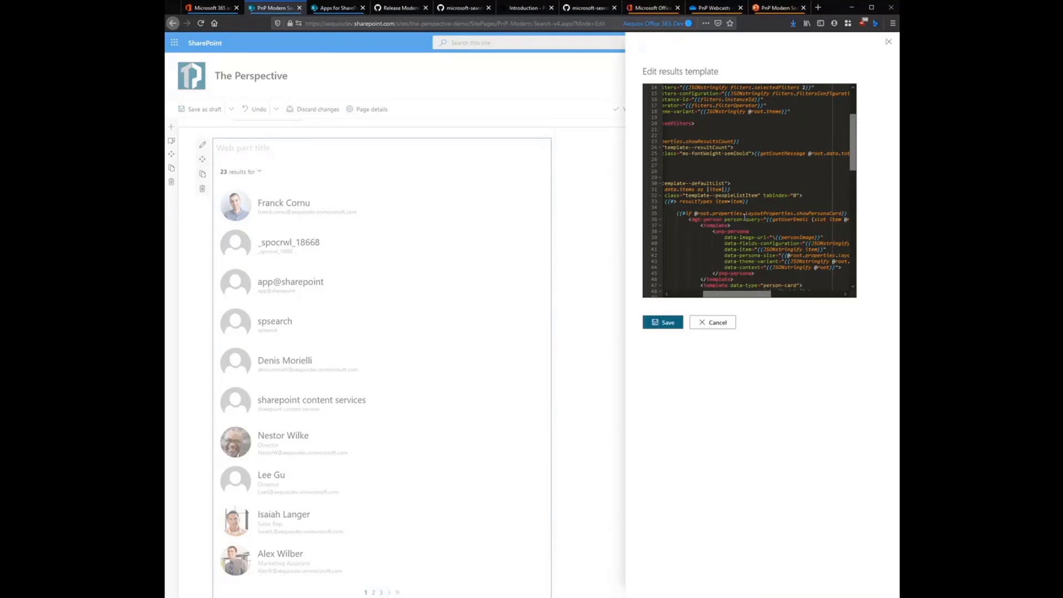
click(718, 324)
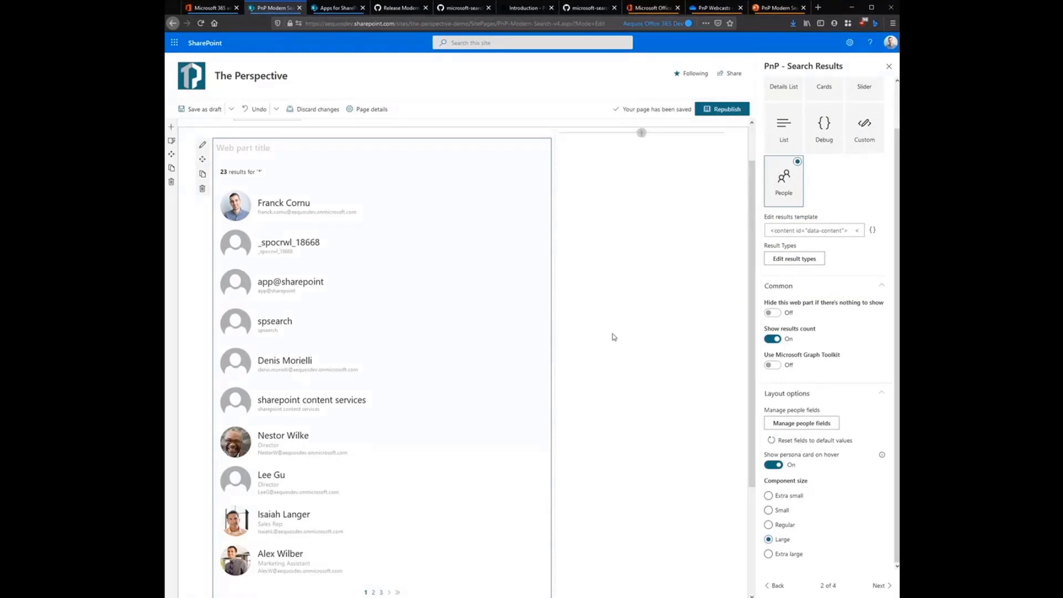
scroll(660, 339, down, 1)
scroll(632, 319, up, 1)
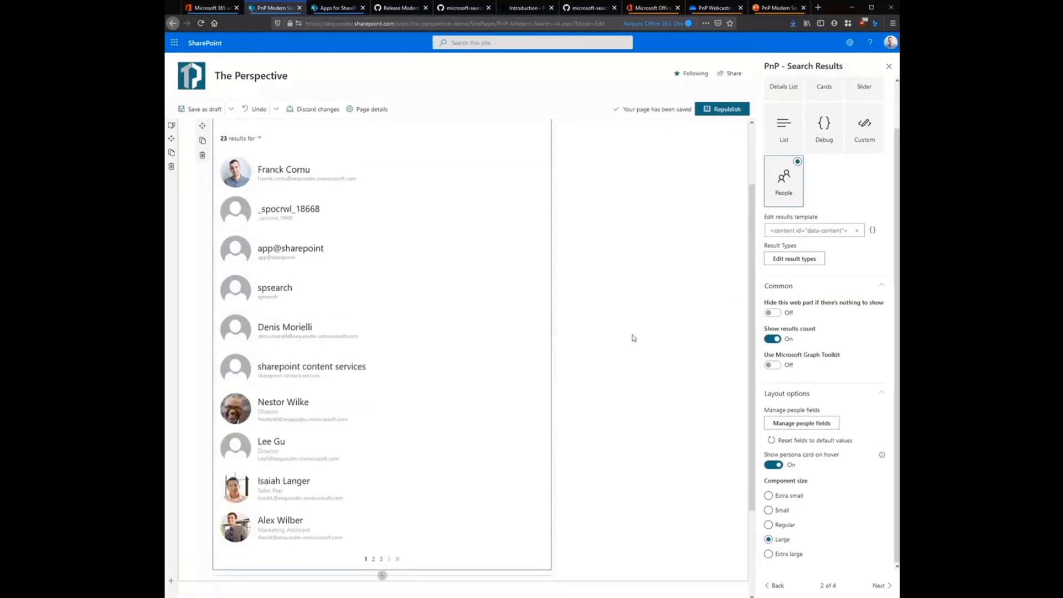
mouse_move(883, 458)
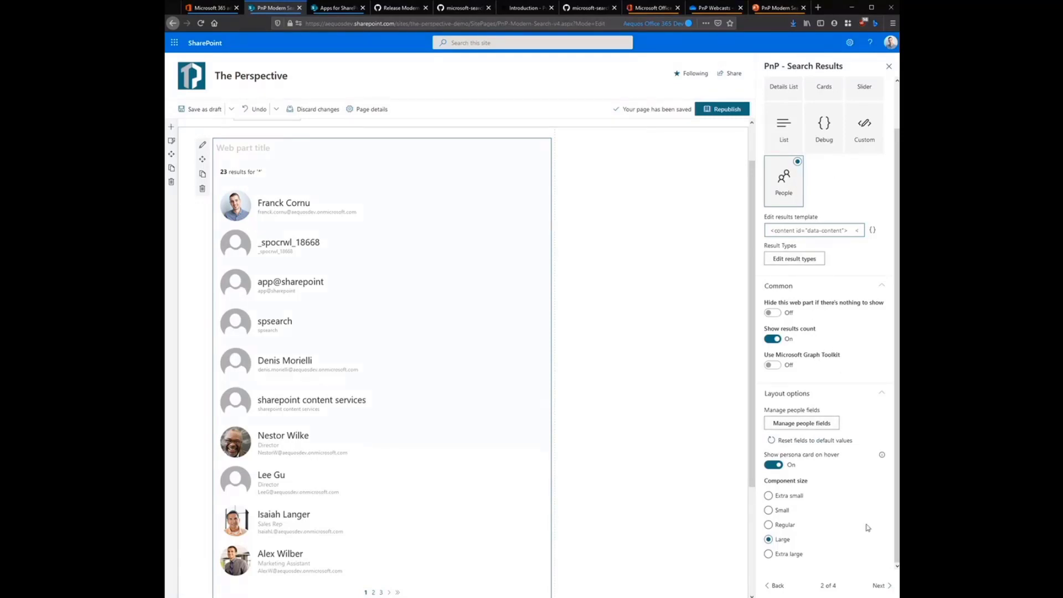
Step: Review the Search Results web part's available connections and its static query text
click(879, 586)
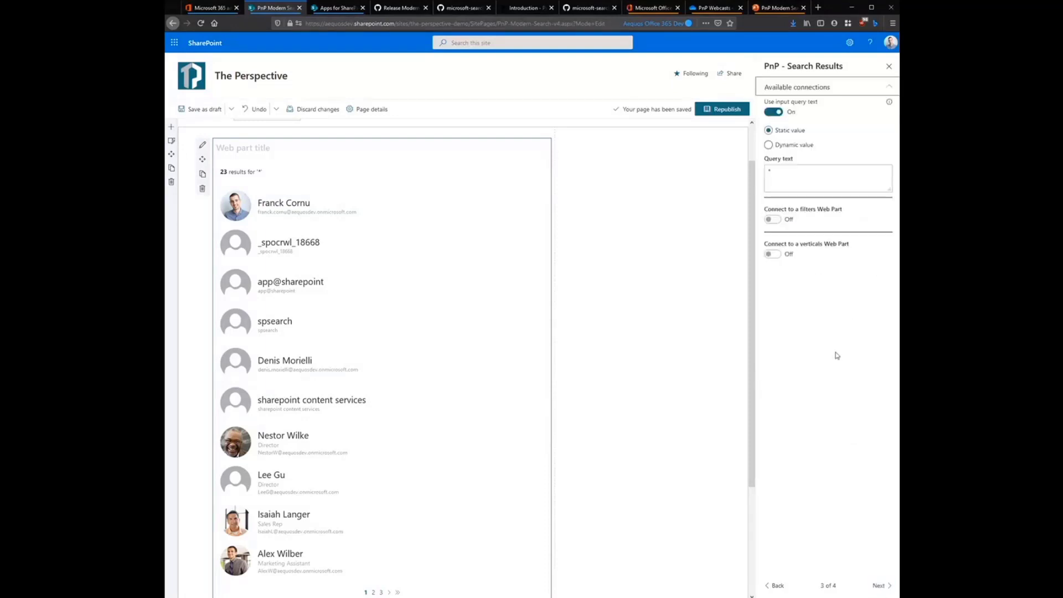
scroll(560, 247, up, 1)
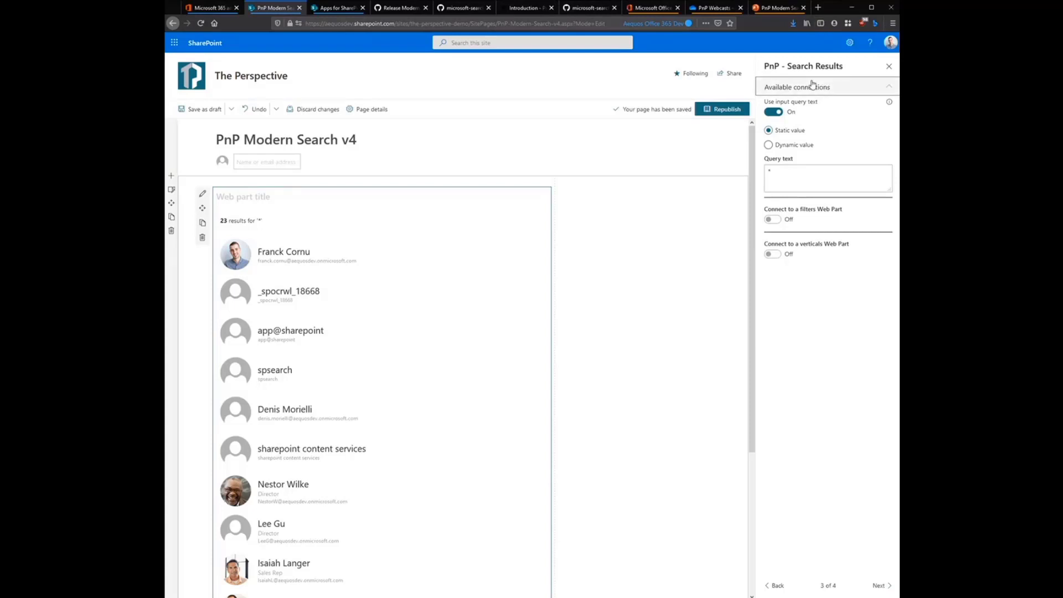
click(793, 167)
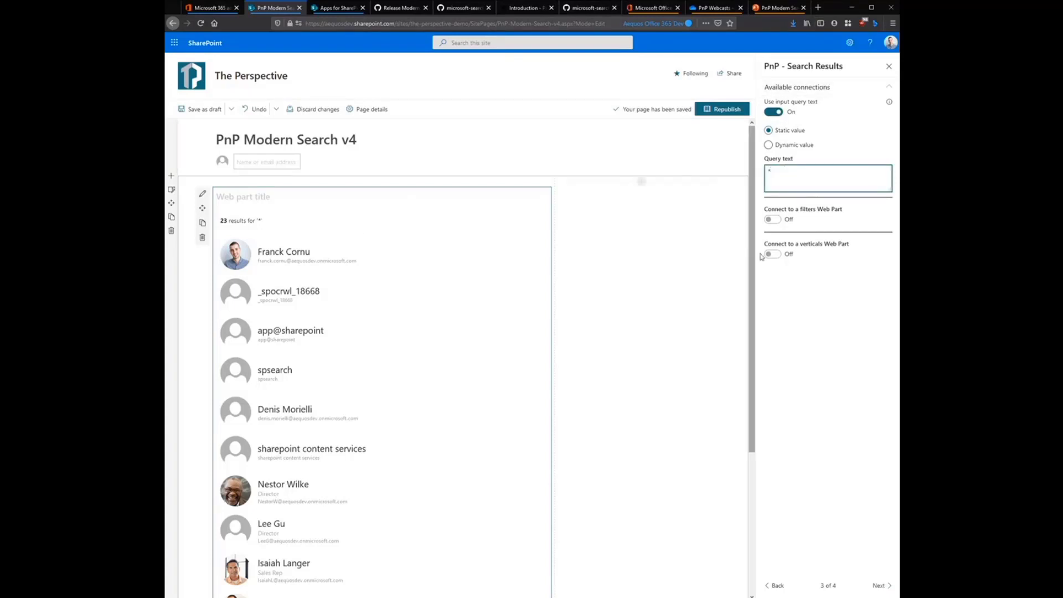
Step: Find the PnP web parts with "pnp" and add a PnP - Search Box above the search results
click(382, 182)
text(pn)
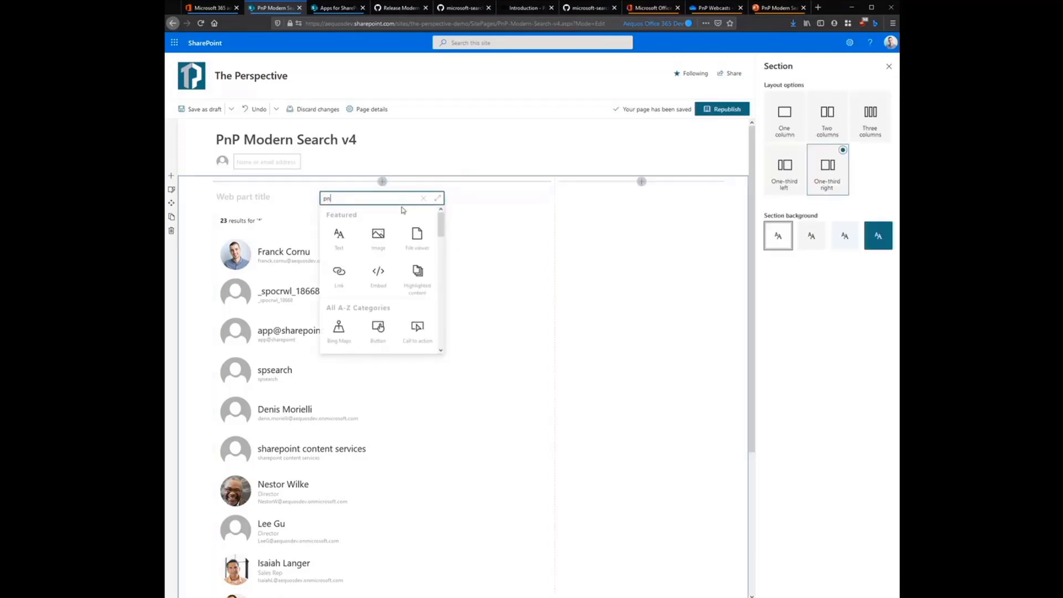
text(p)
click(339, 238)
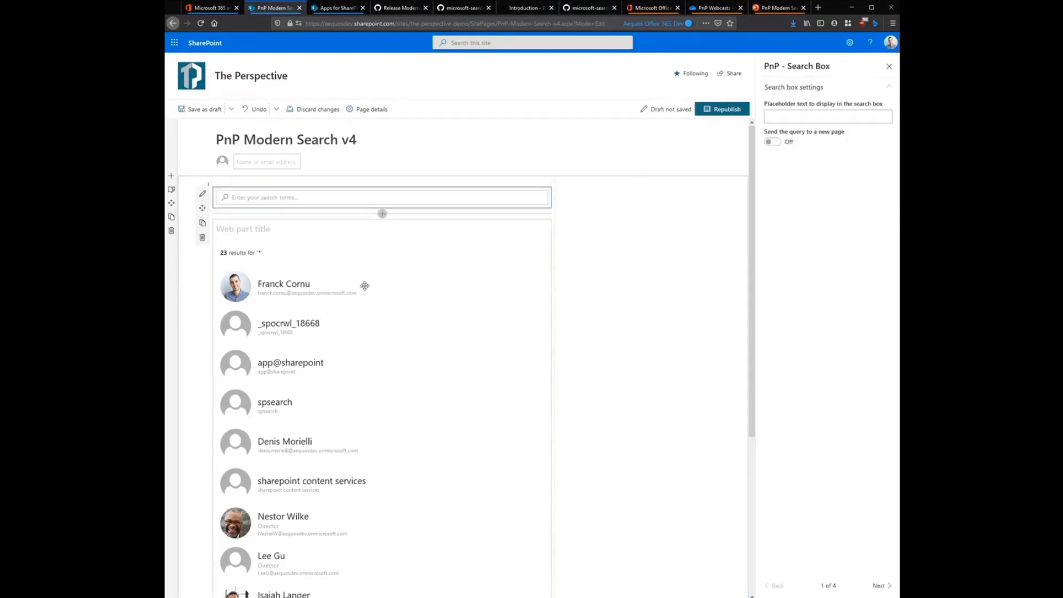
Step: Set the Search Results query text to a dynamic value connected to the PnP - Search Box's Search query property
mouse_move(364, 286)
mouse_down()
mouse_move(463, 263)
mouse_move(378, 274)
mouse_up()
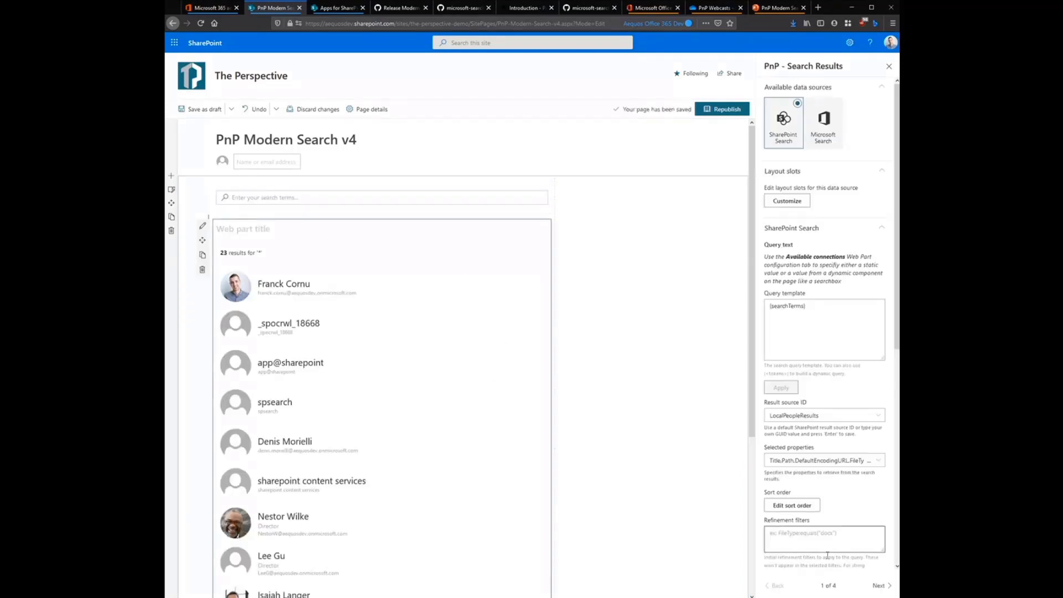
click(879, 586)
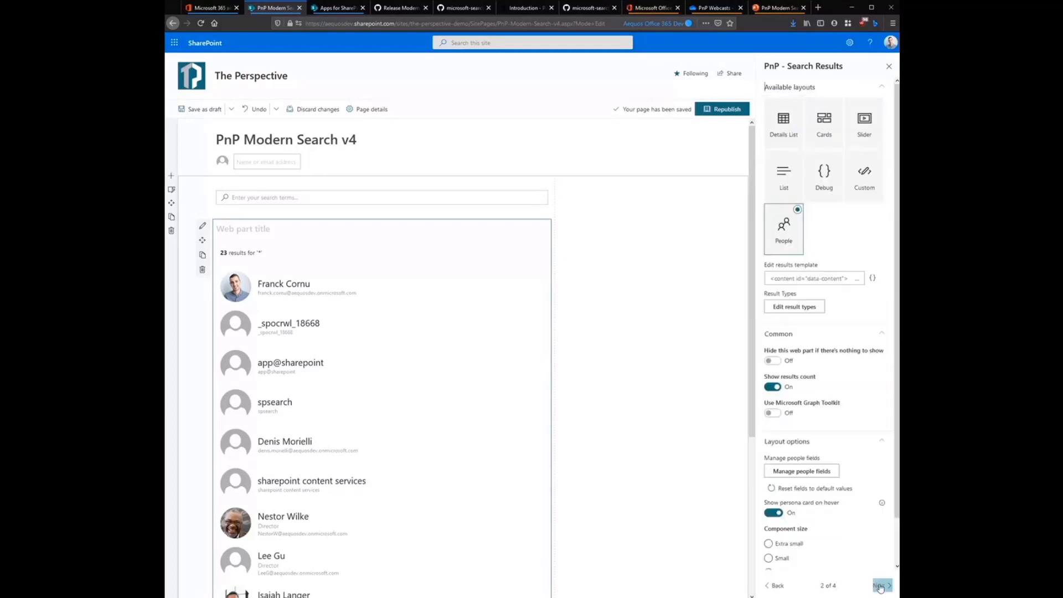
click(880, 586)
click(789, 146)
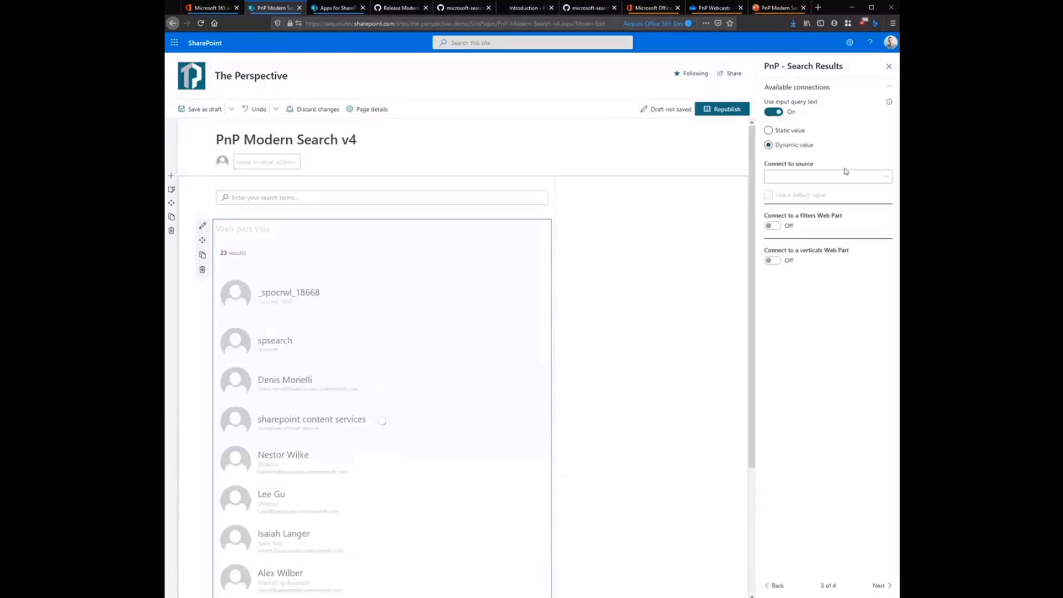
click(875, 177)
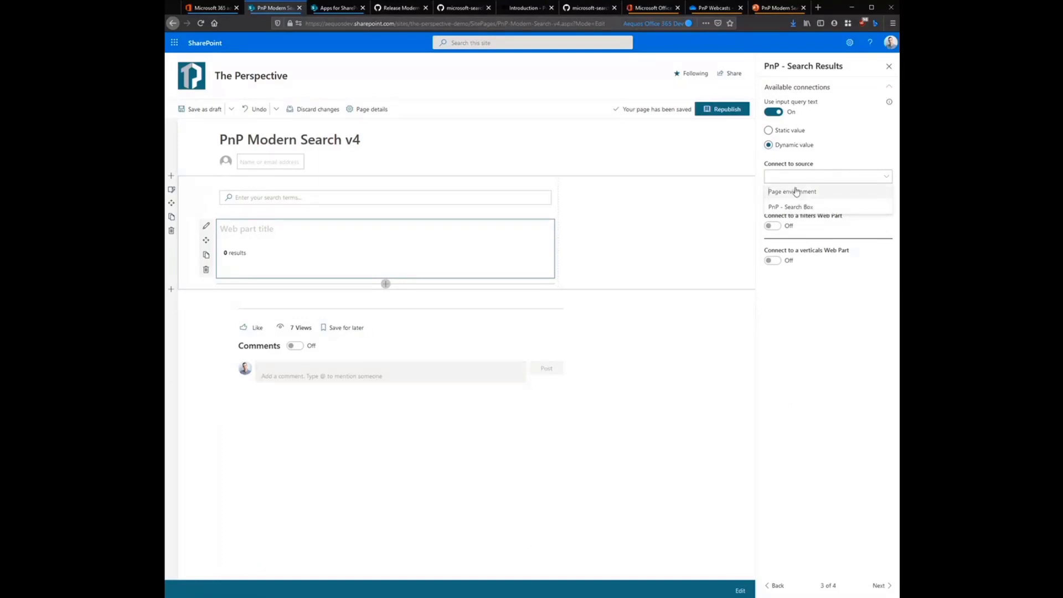
click(800, 206)
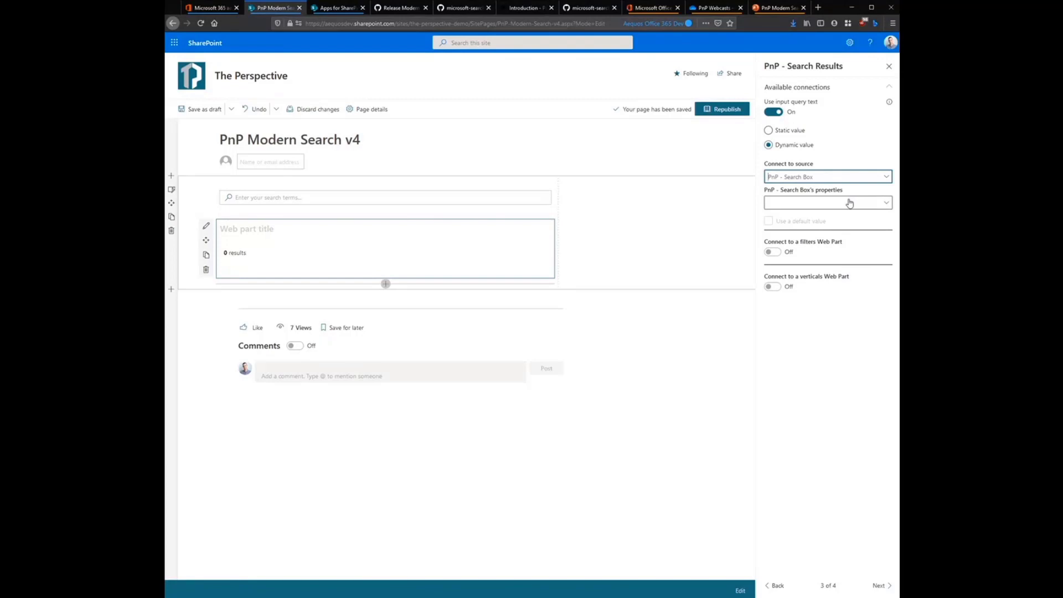
click(824, 205)
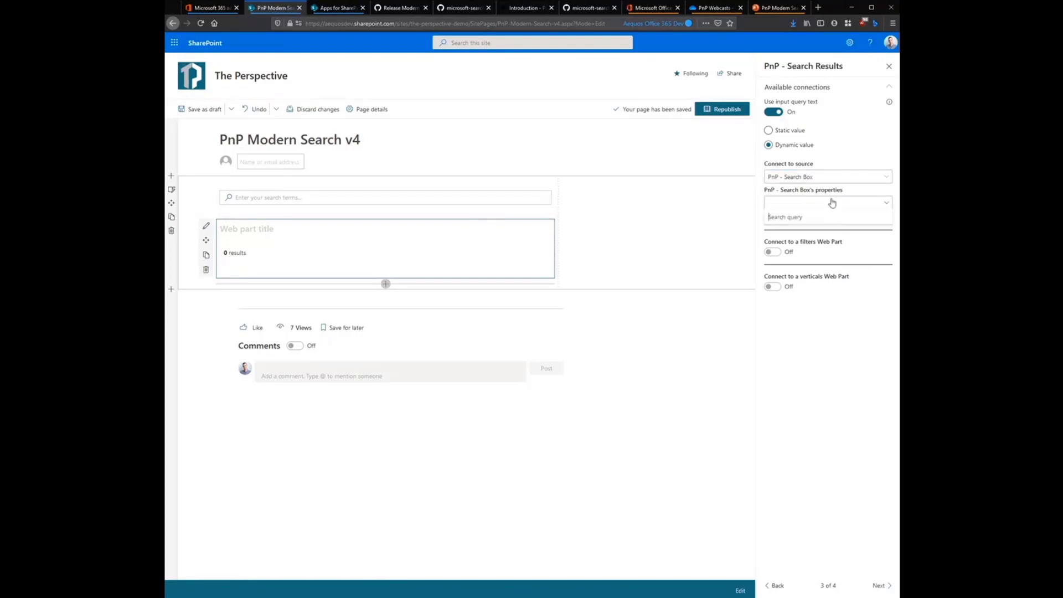
click(824, 221)
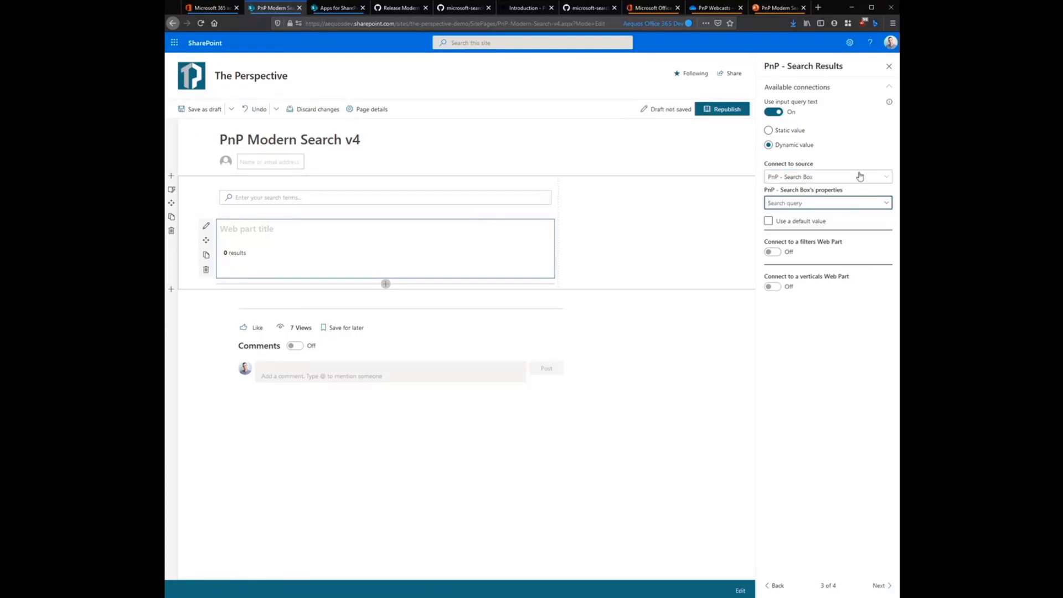
Step: Enable a default value for the dynamic query text and set it to *
click(777, 225)
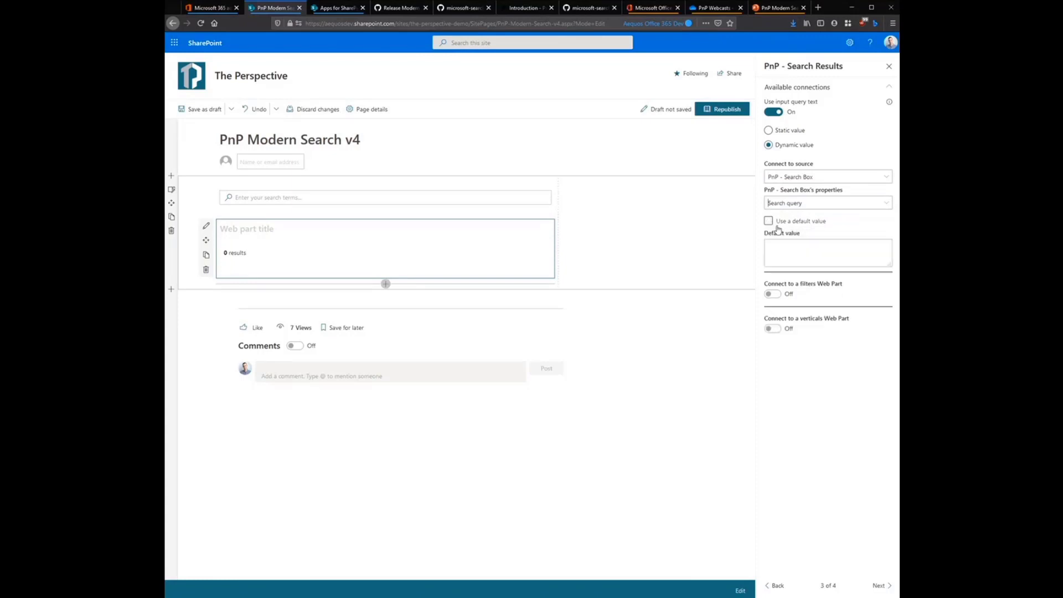
click(777, 224)
click(801, 244)
text(*)
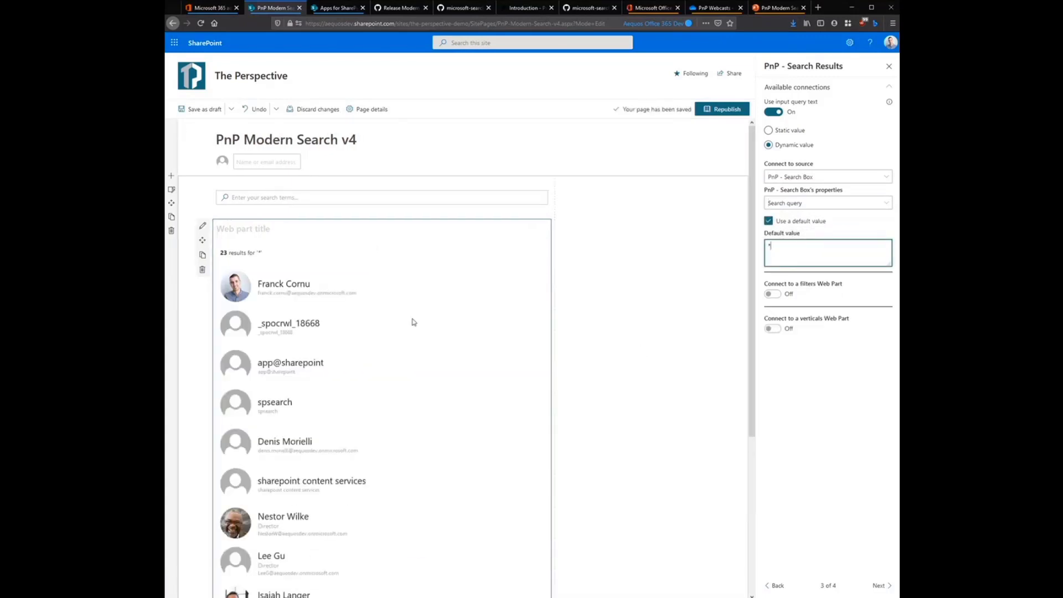
Step: Test the search box connection by searching for a person's first name
click(295, 198)
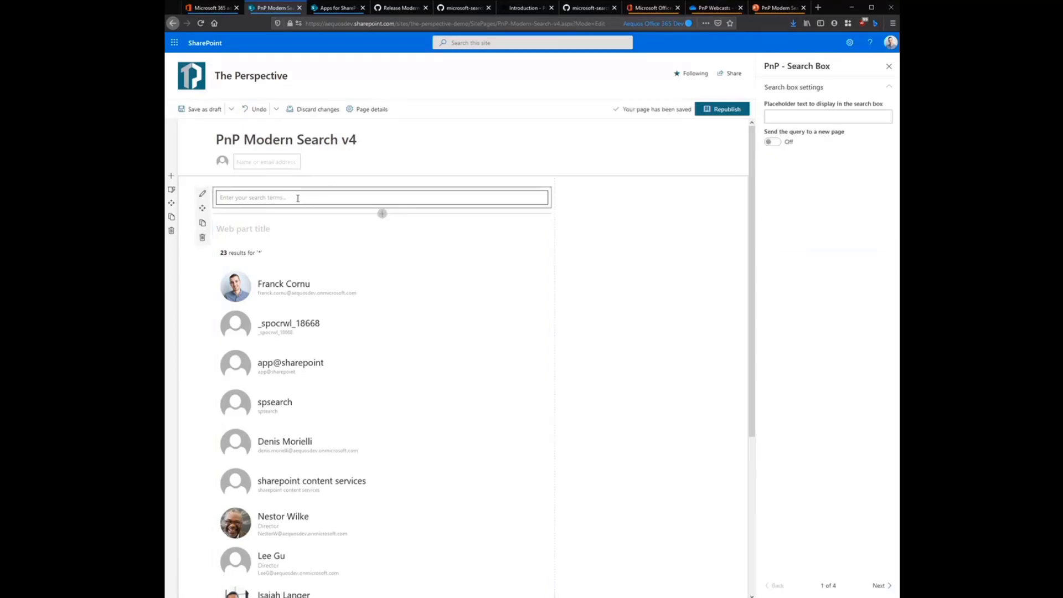
text(franck)
key(Return)
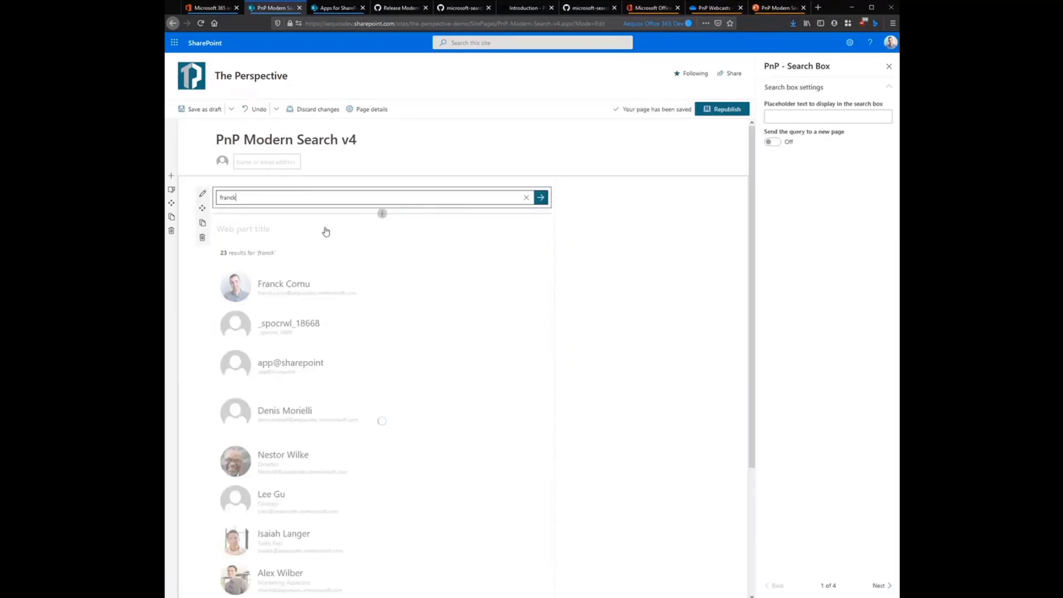
Step: Review the people Search Results web part's data source, layout and available connection settings
click(294, 244)
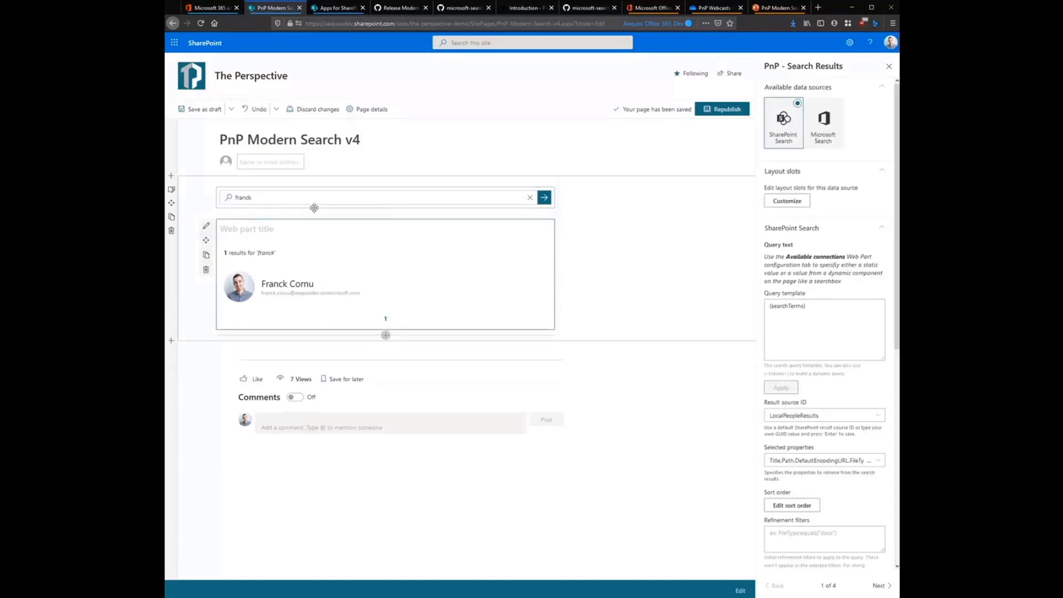
click(889, 589)
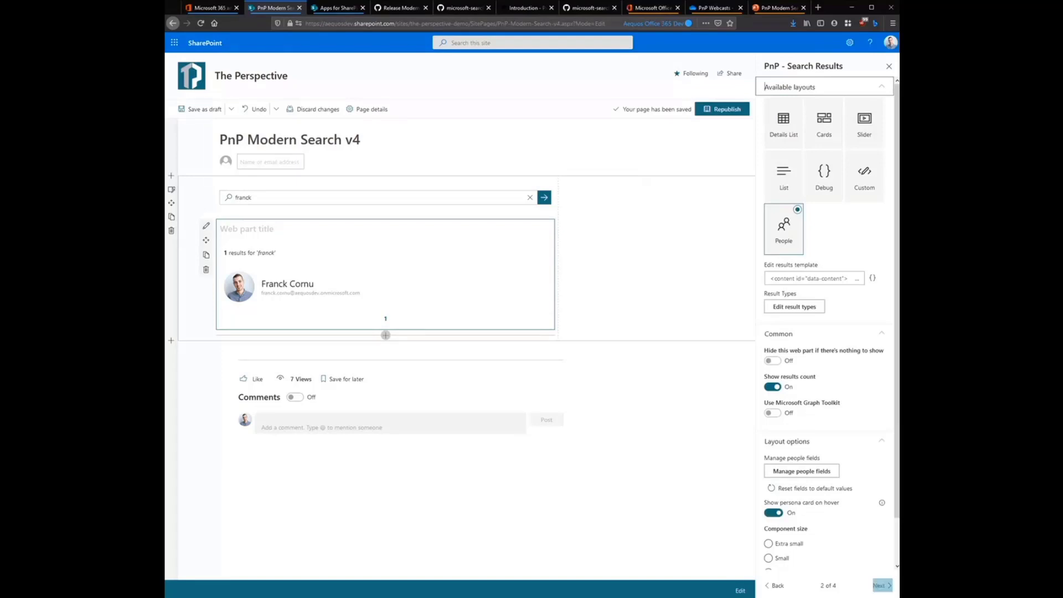
click(882, 586)
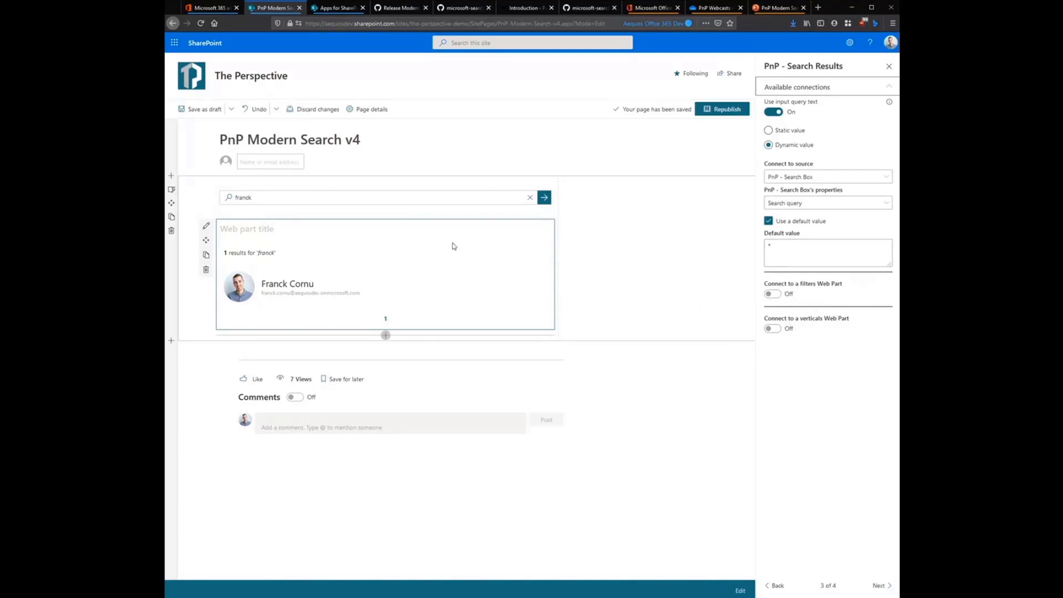
Step: Find the PnP web parts with "pnp", add a second PnP - Search Results below the people results, and choose Microsoft Search as its data source
click(385, 335)
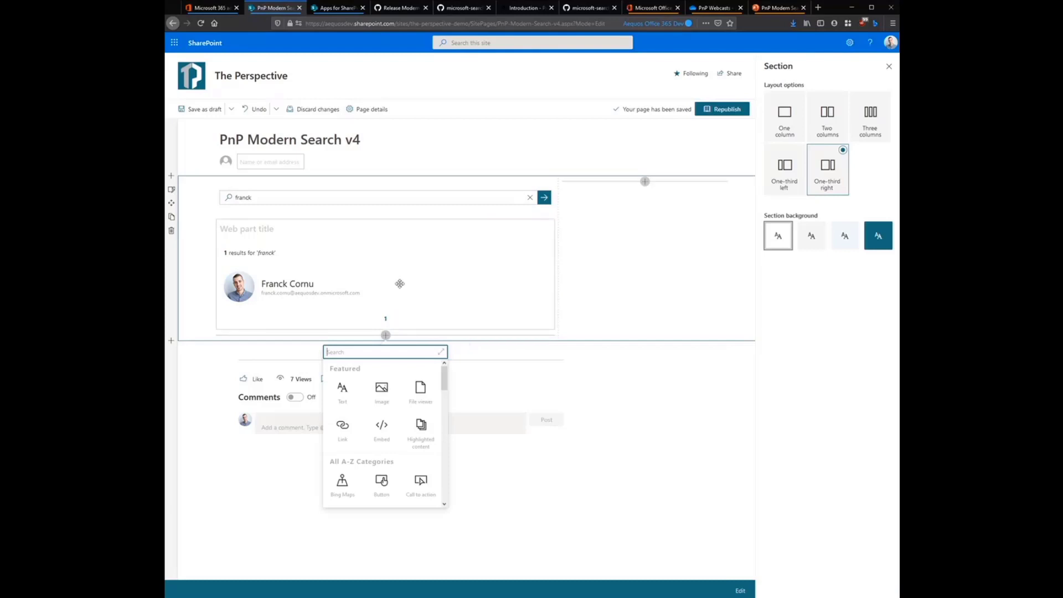
text(pnp)
click(421, 394)
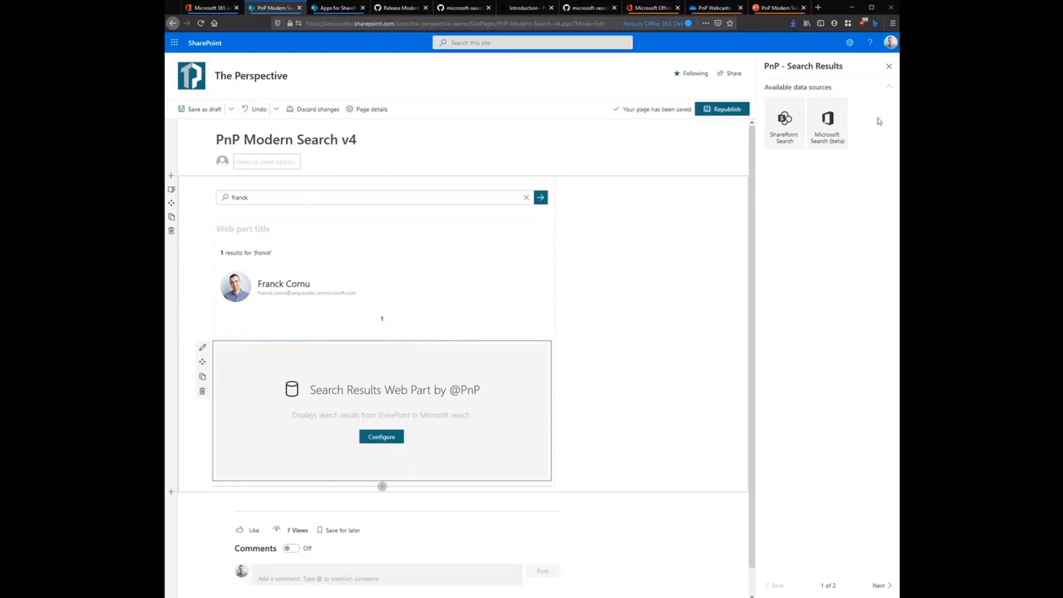
click(827, 121)
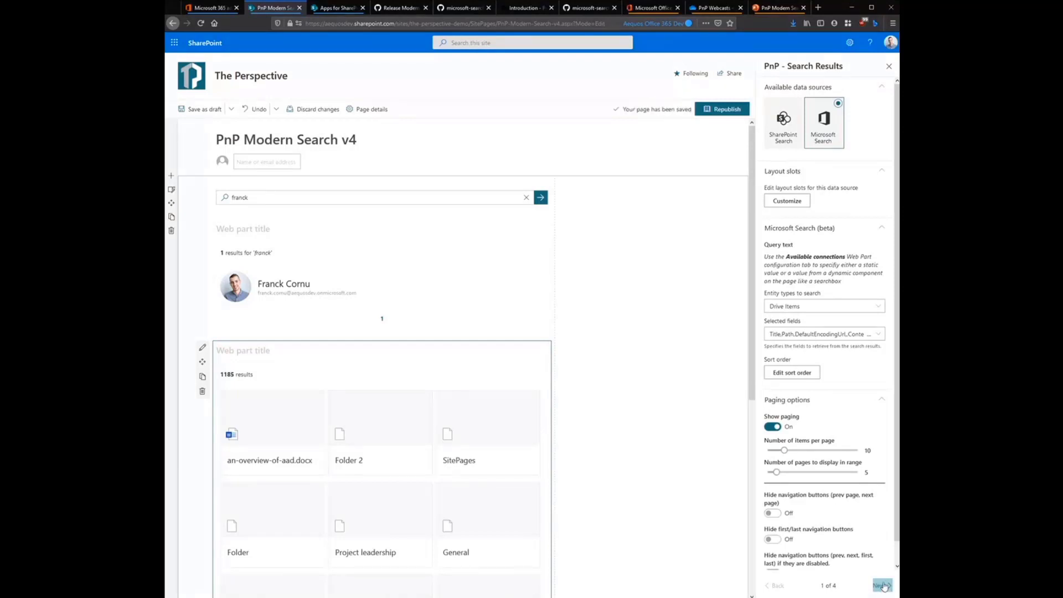
Step: Enable input query text on the second Search Results and connect its dynamic value to the PnP - Search Box's Search query property
click(883, 586)
click(883, 586)
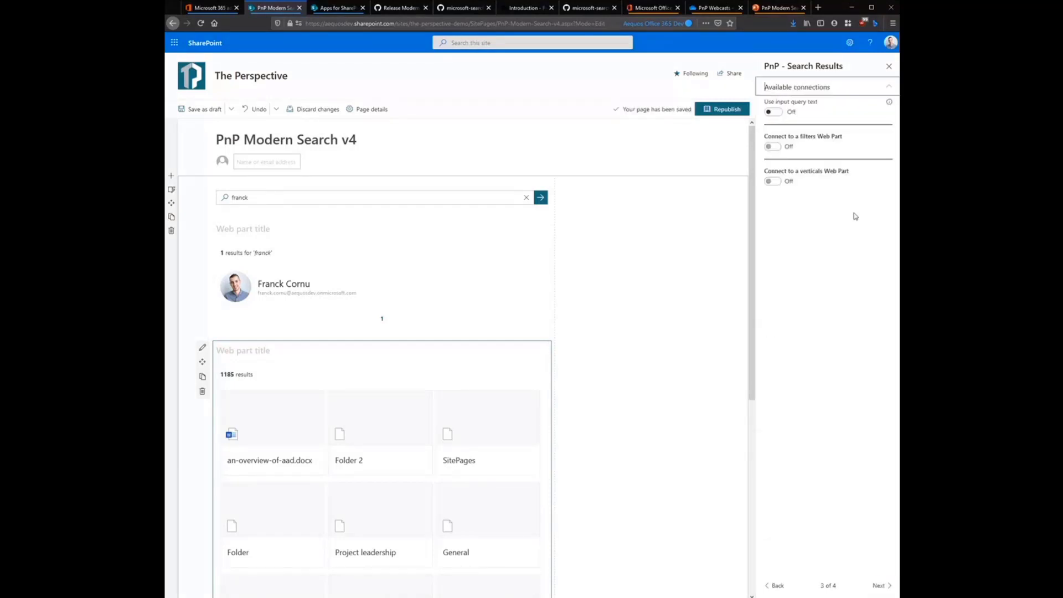
click(790, 113)
click(801, 145)
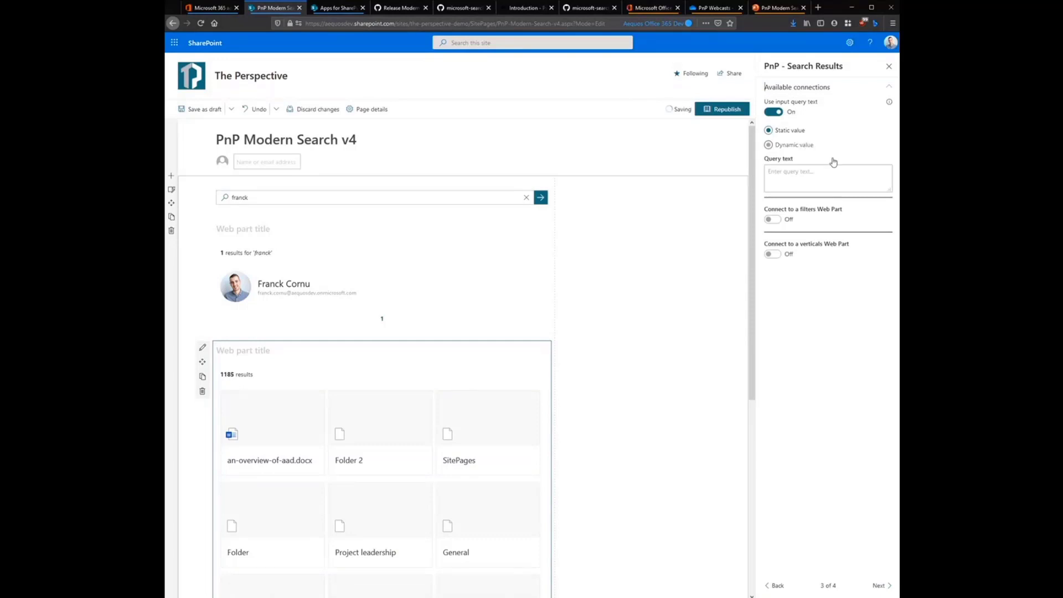
click(847, 177)
click(817, 220)
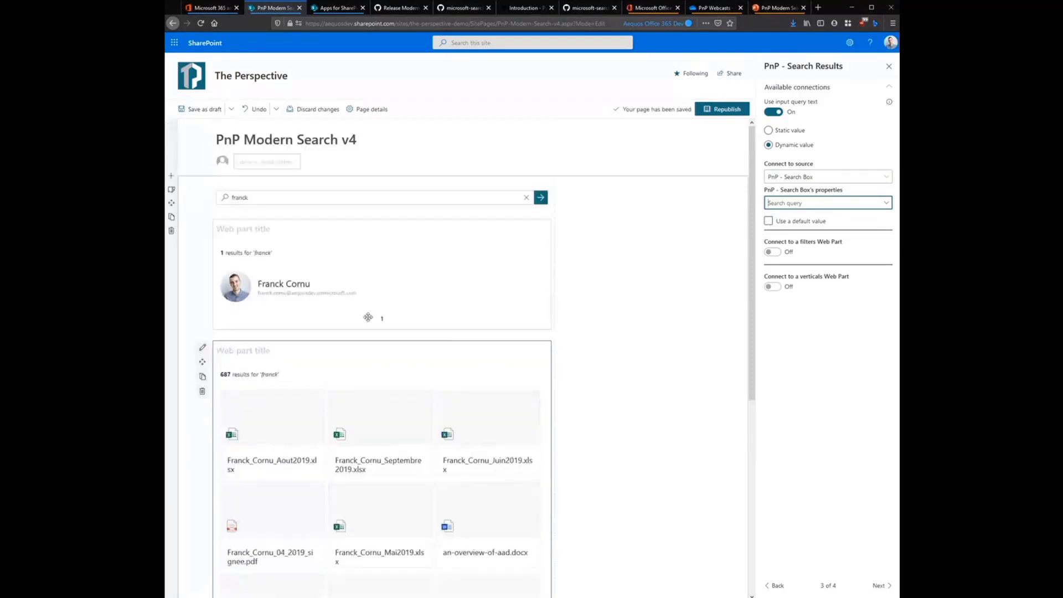
Step: Find the PnP web parts with "pnp" and add a PnP - Search Verticals between the search box and the people results
click(382, 213)
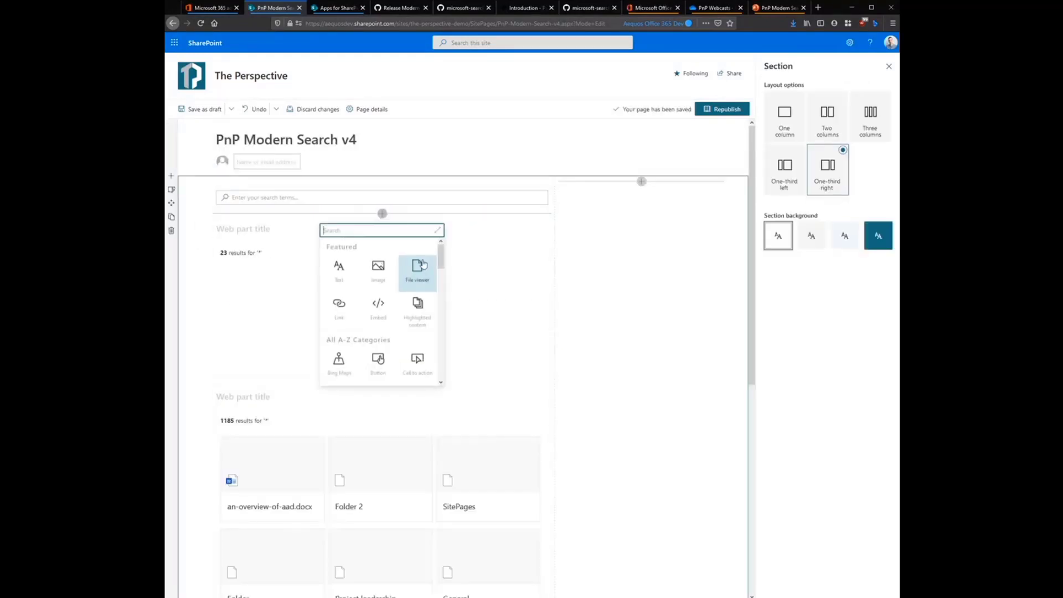
text(pnp)
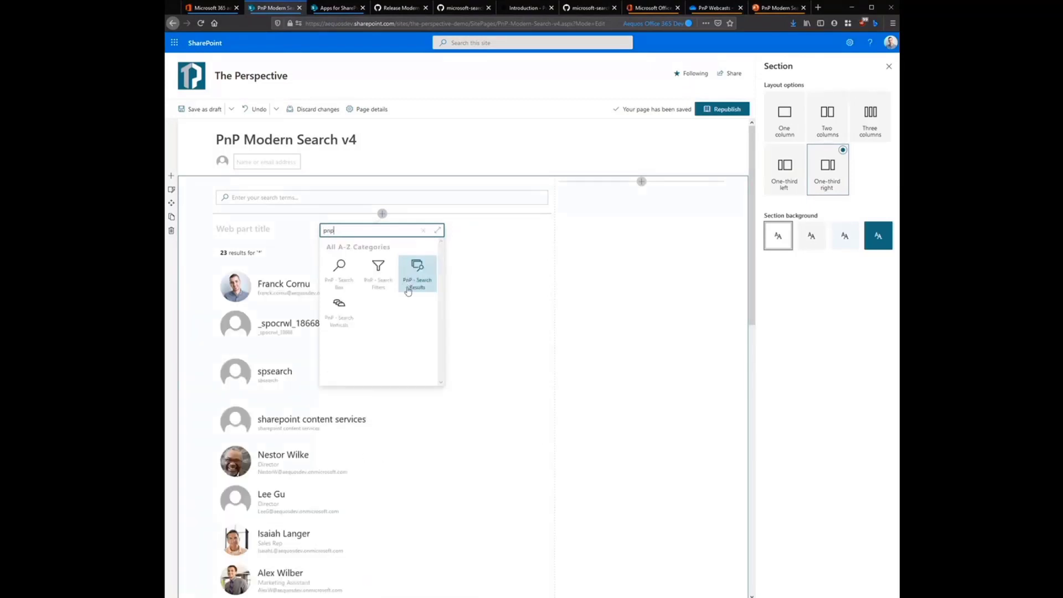
click(350, 317)
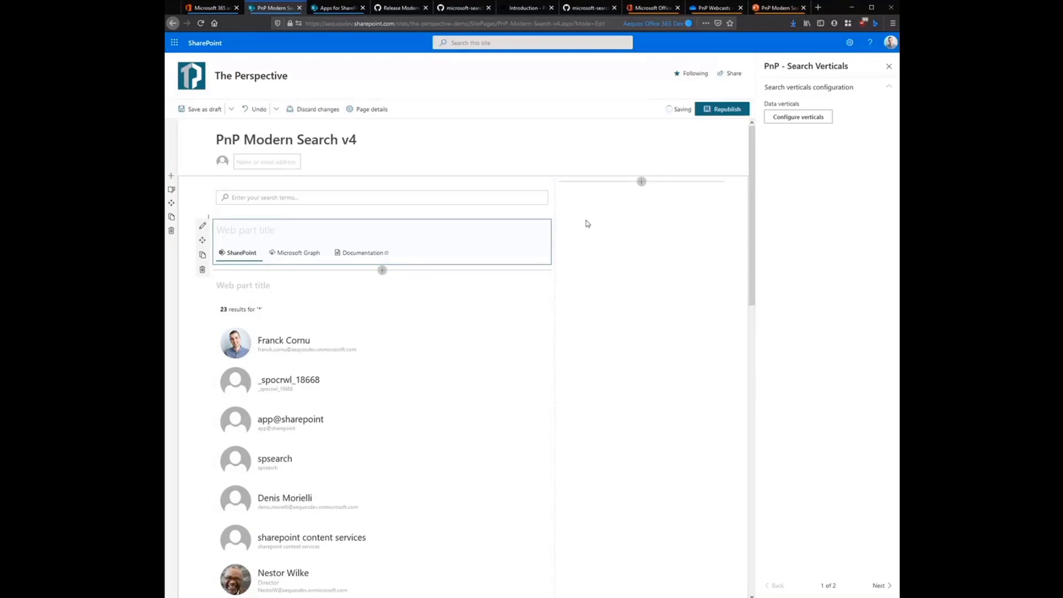
Step: Rename the first data vertical to People and the second to Microsoft Search, and save the verticals configuration
click(807, 118)
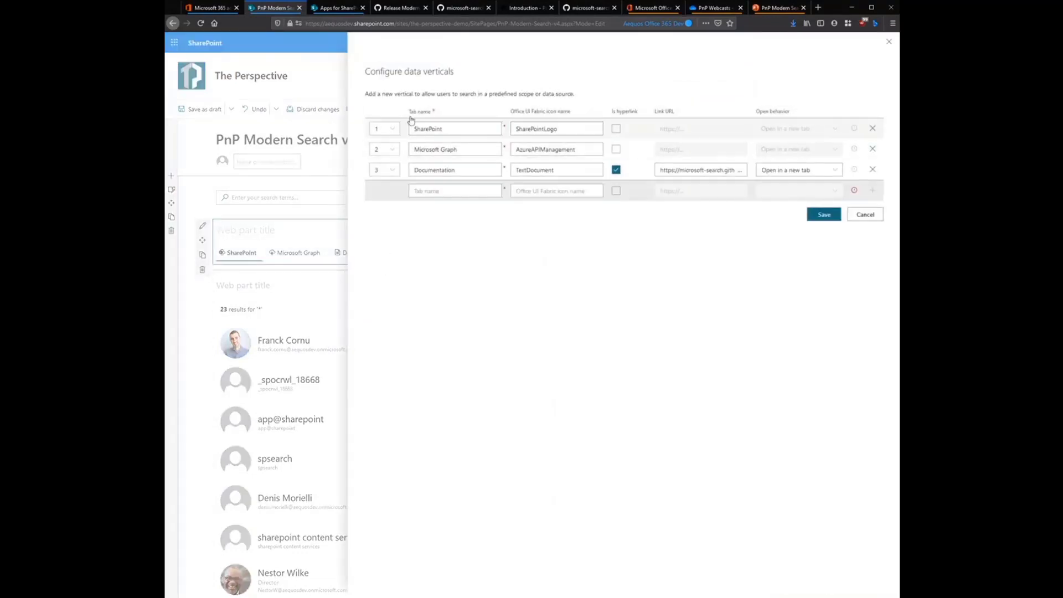
double_click(437, 128)
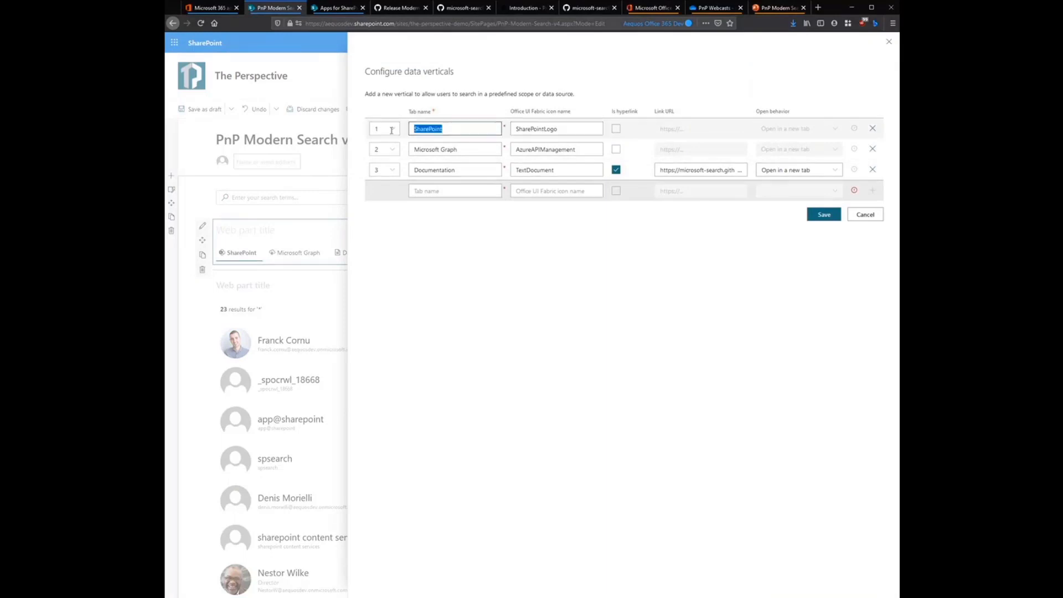
text(People)
key(Tab)
double_click(448, 149)
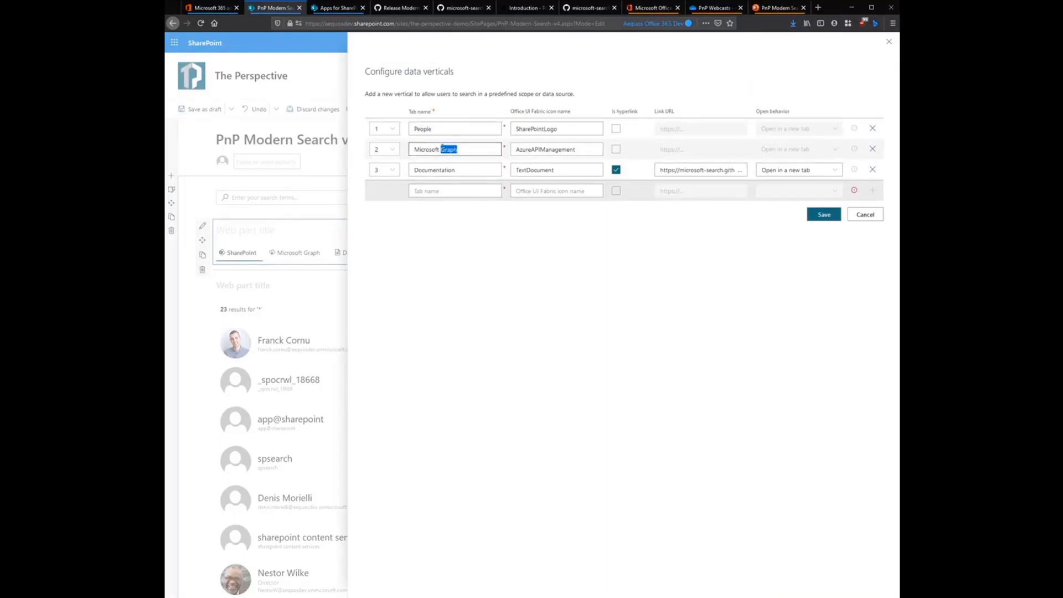
text(Searc)
key(Tab)
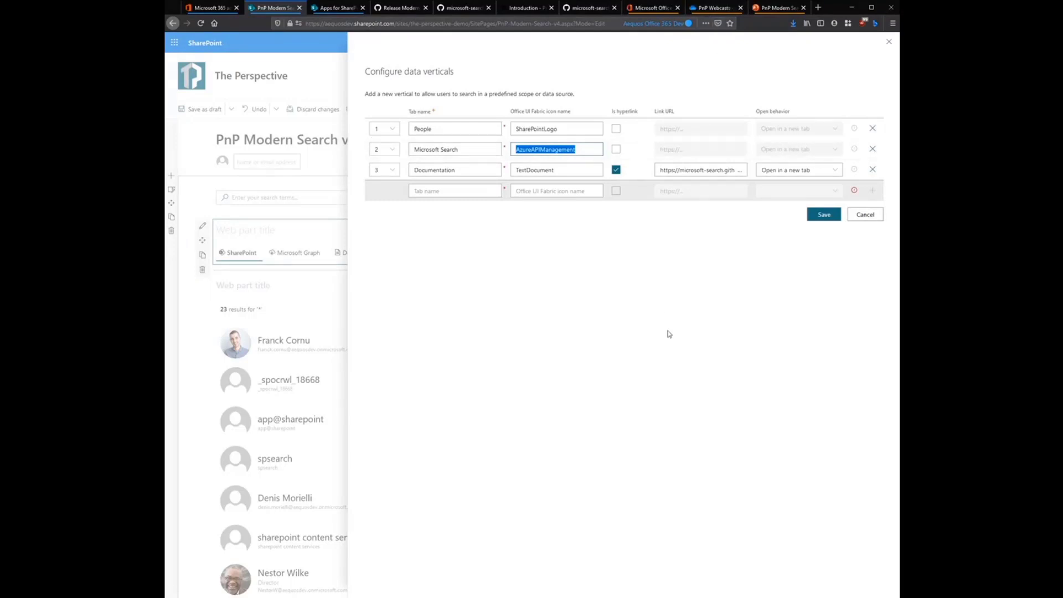
click(814, 216)
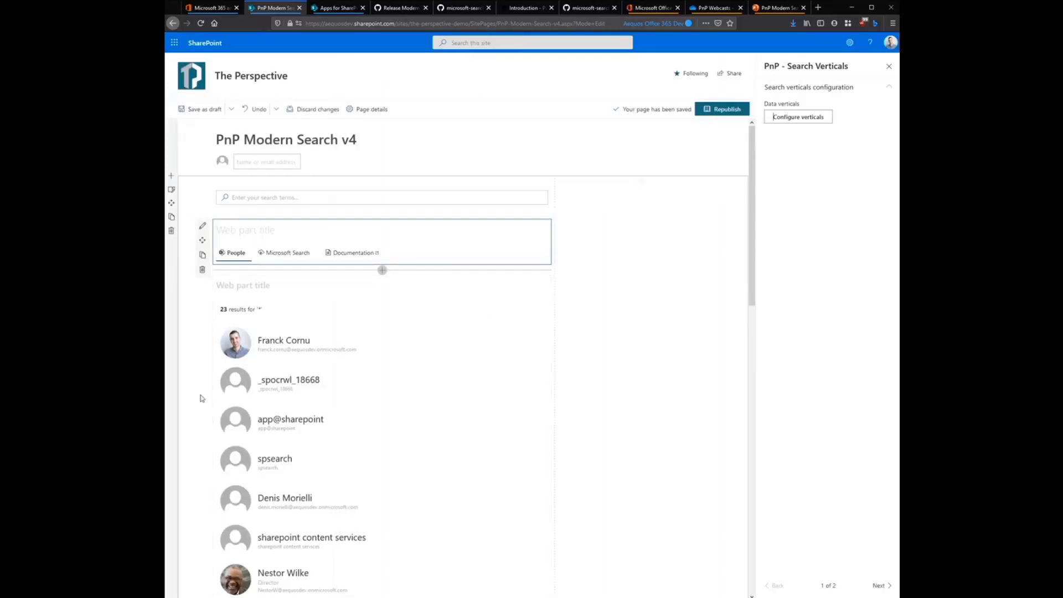
Step: Connect the people Search Results to the Search Verticals web part and display its data only when the People vertical is selected
click(362, 304)
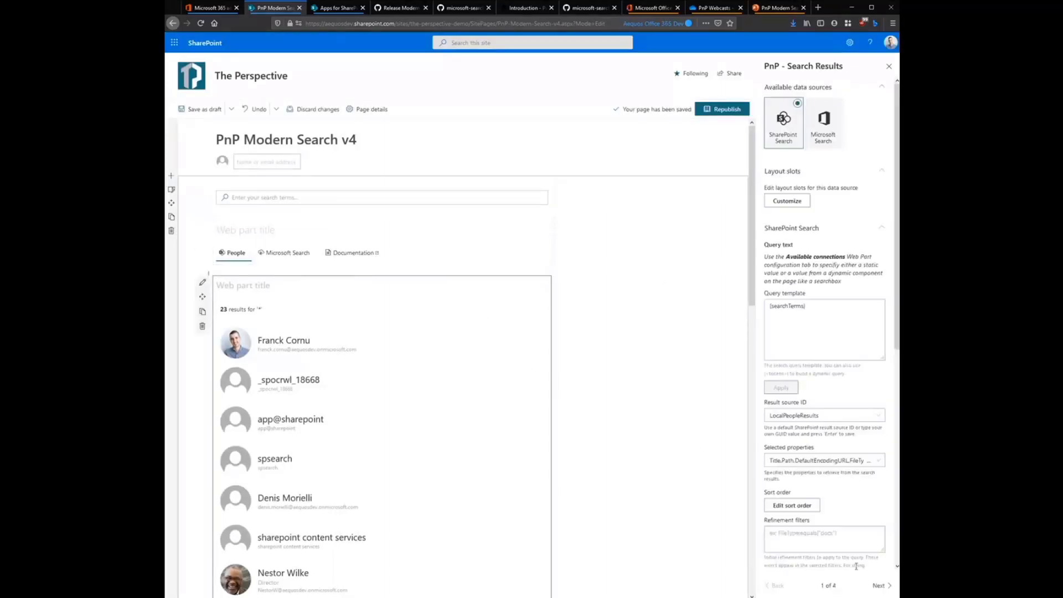
click(880, 585)
click(881, 586)
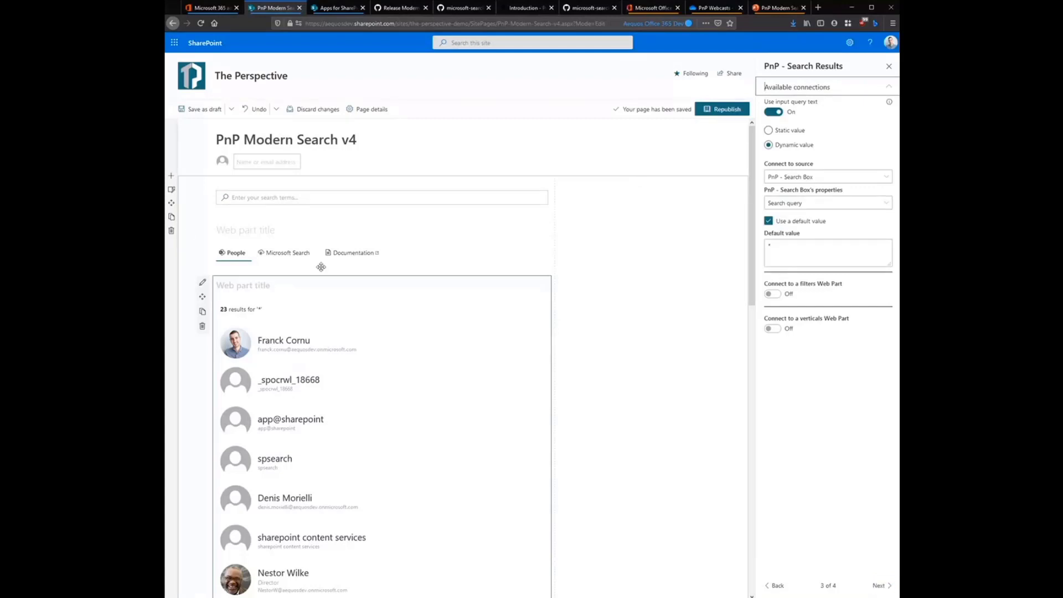
scroll(723, 349, down, 1)
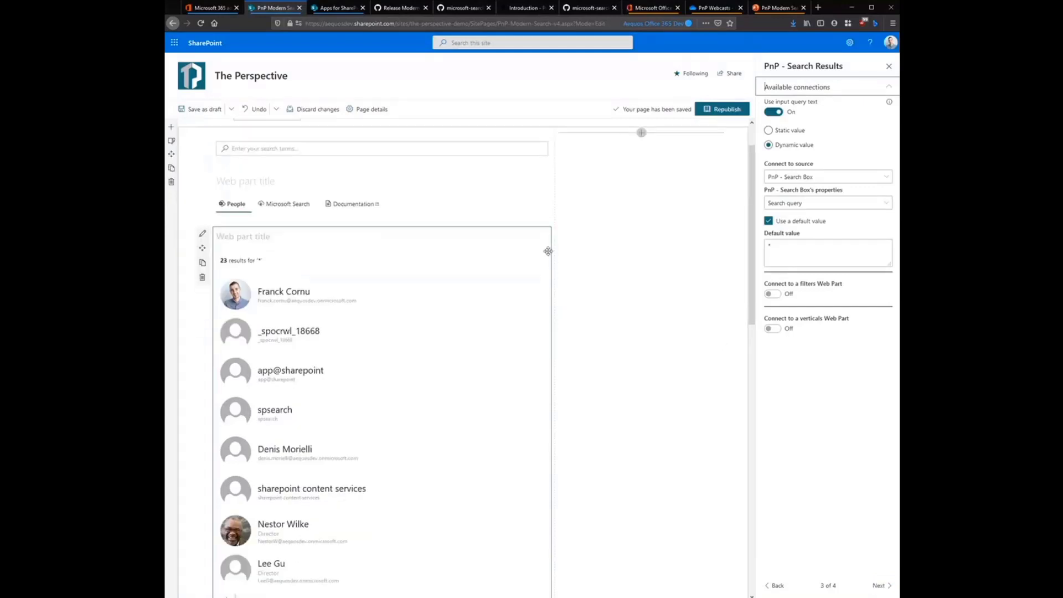
click(777, 328)
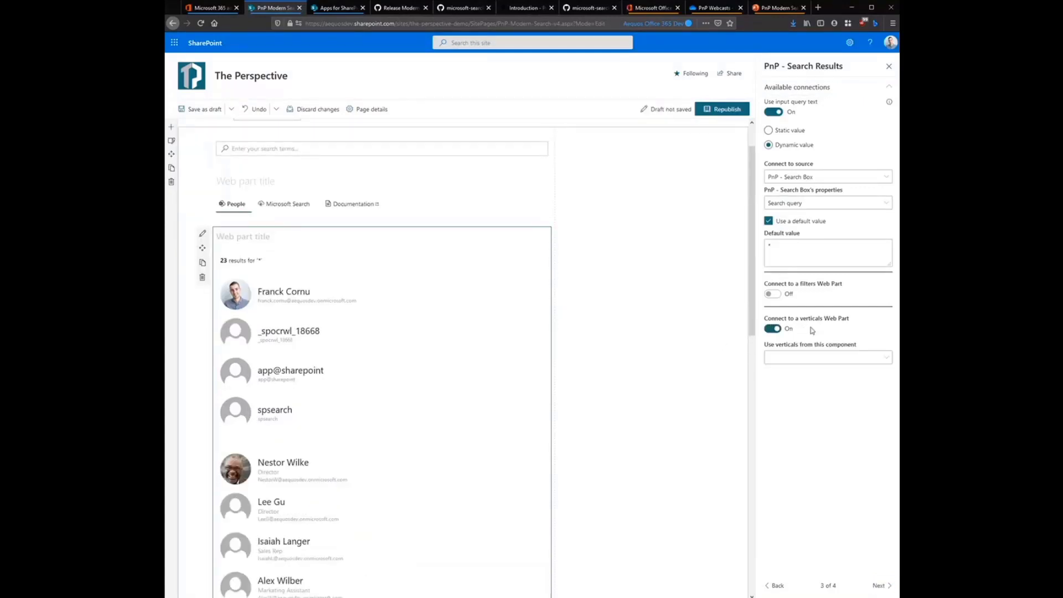
click(883, 358)
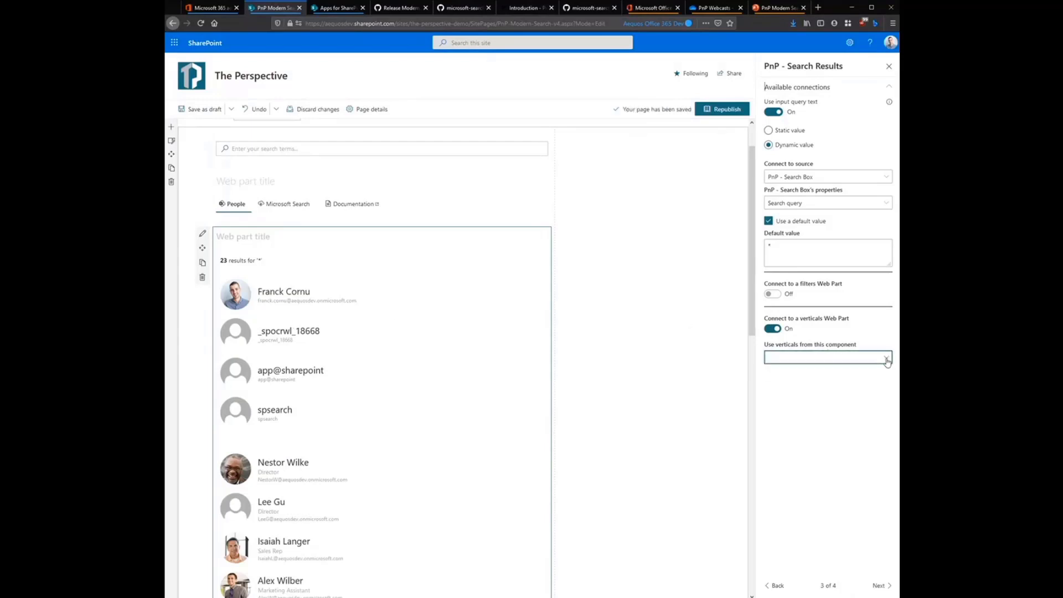
click(881, 373)
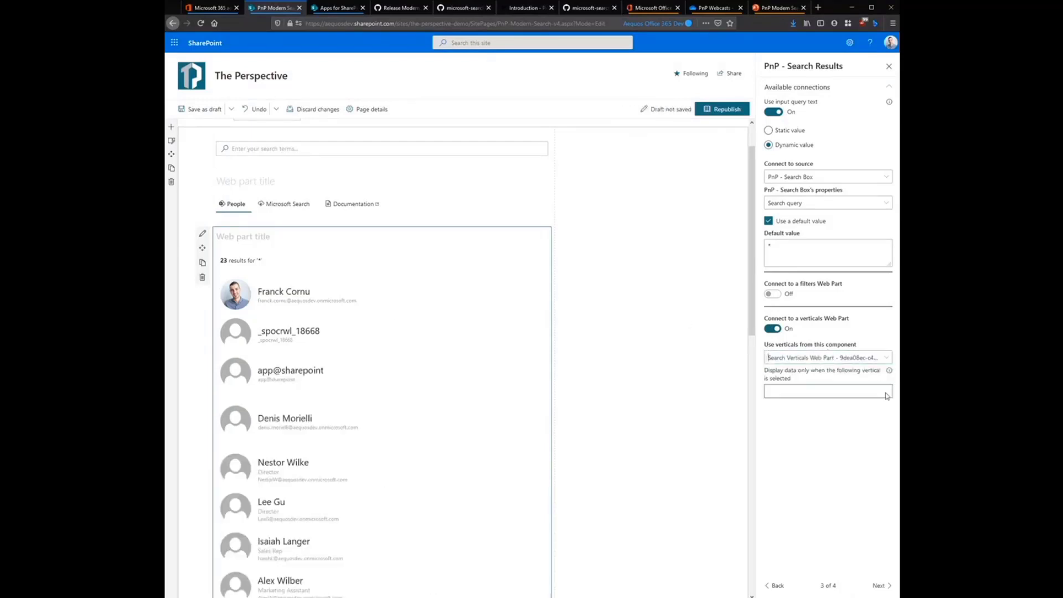
click(803, 391)
click(796, 407)
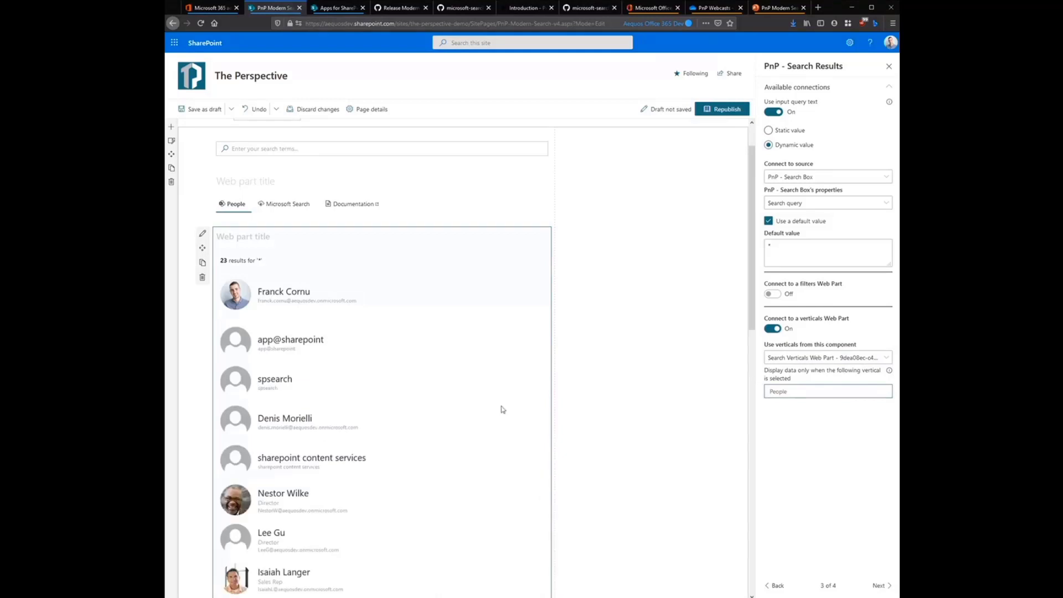
Step: Connect the second Search Results to the Search Verticals web part and display its data only when the Microsoft Search vertical is selected
scroll(491, 408, down, 5)
click(386, 400)
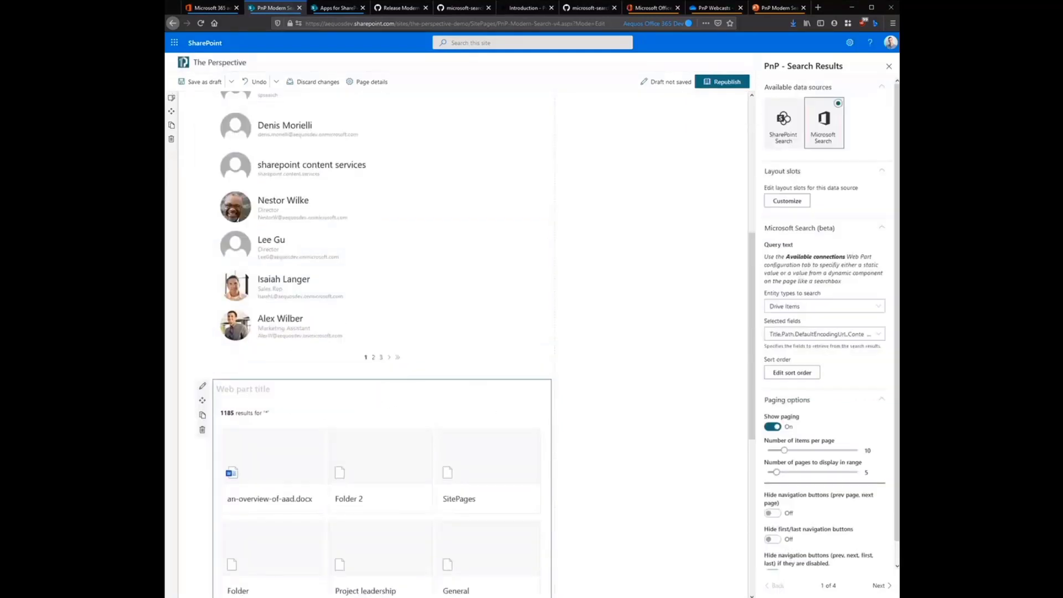
click(880, 585)
click(879, 585)
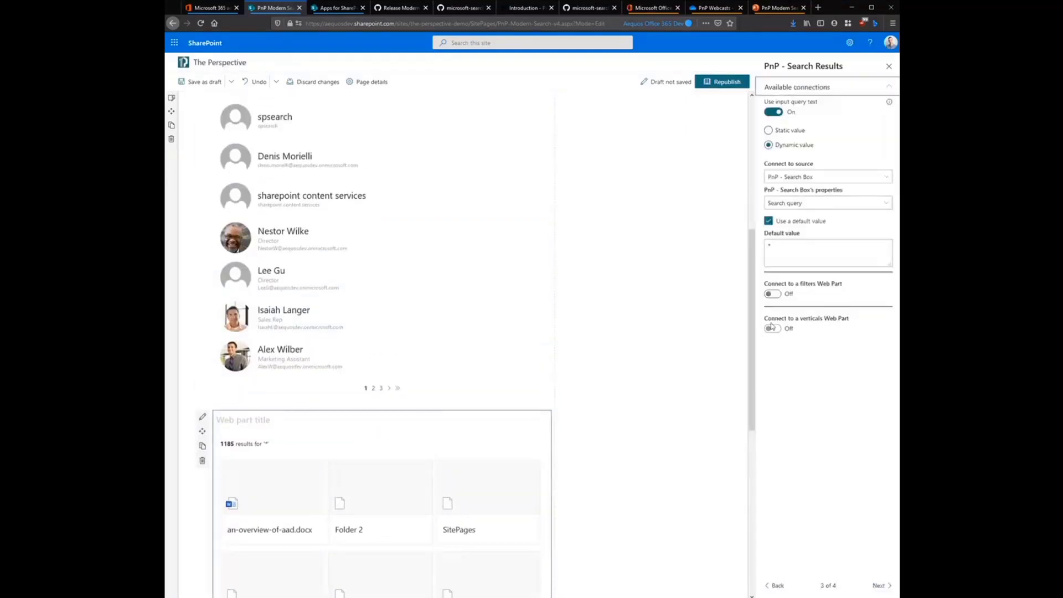
click(776, 329)
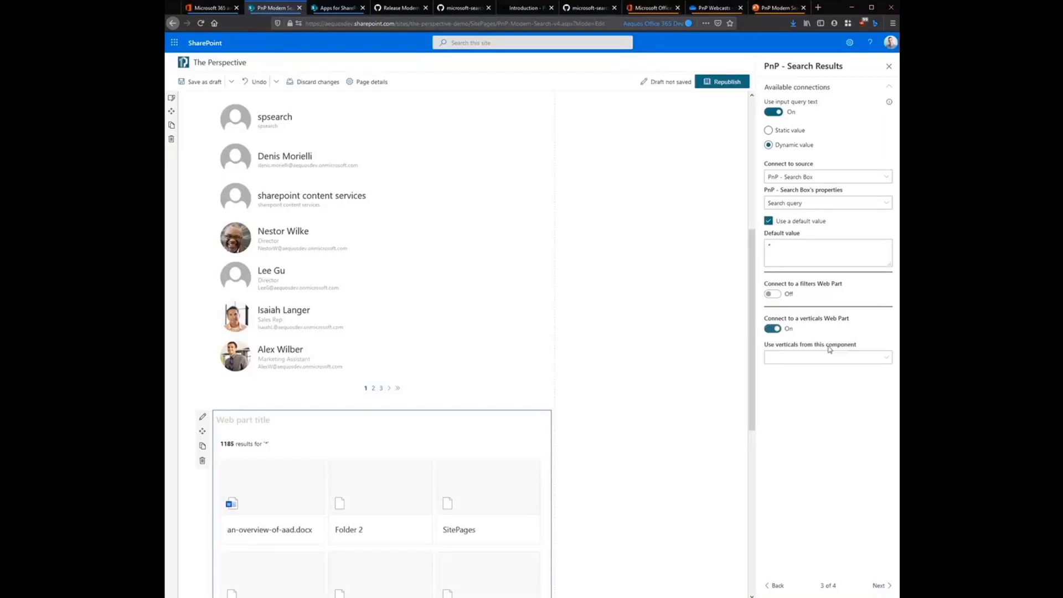
click(816, 360)
click(815, 372)
click(816, 391)
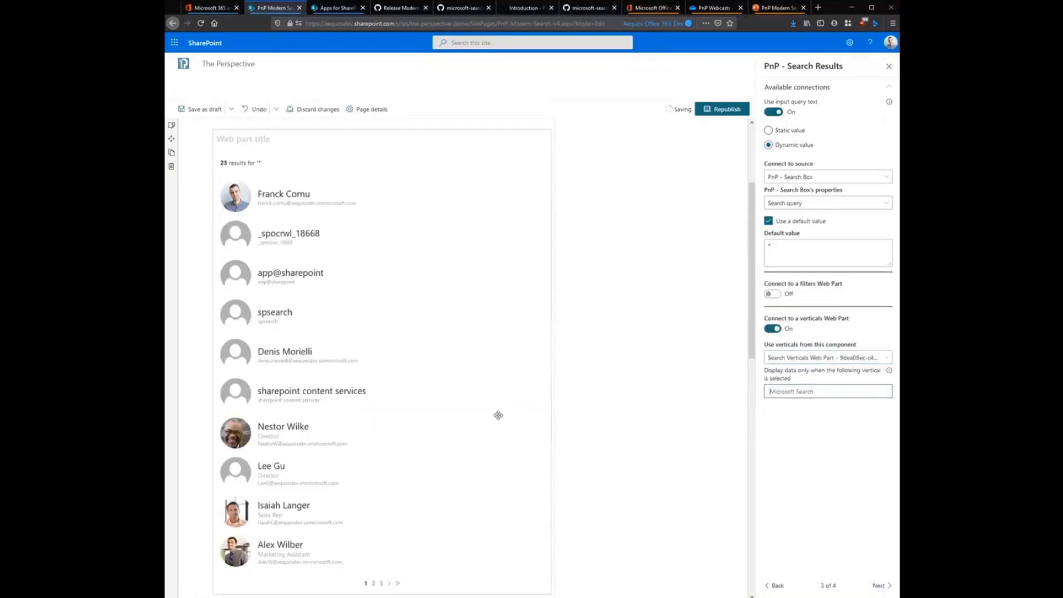
Step: Examine the notice above the second Search Results web part about its associated vertical
scroll(467, 472, down, 2)
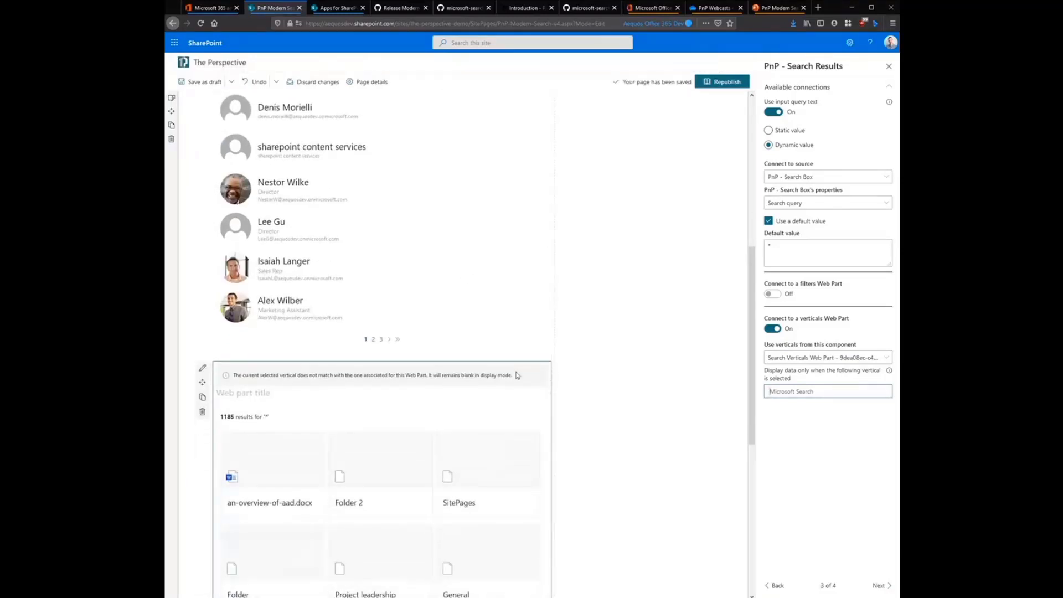
drag(513, 377, 544, 376)
click(595, 386)
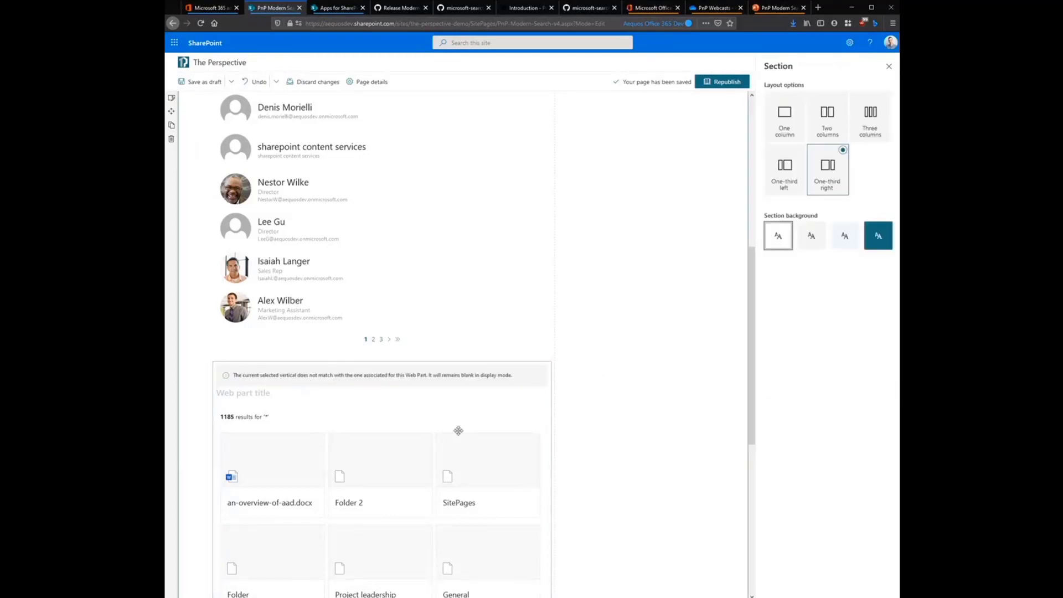
click(386, 393)
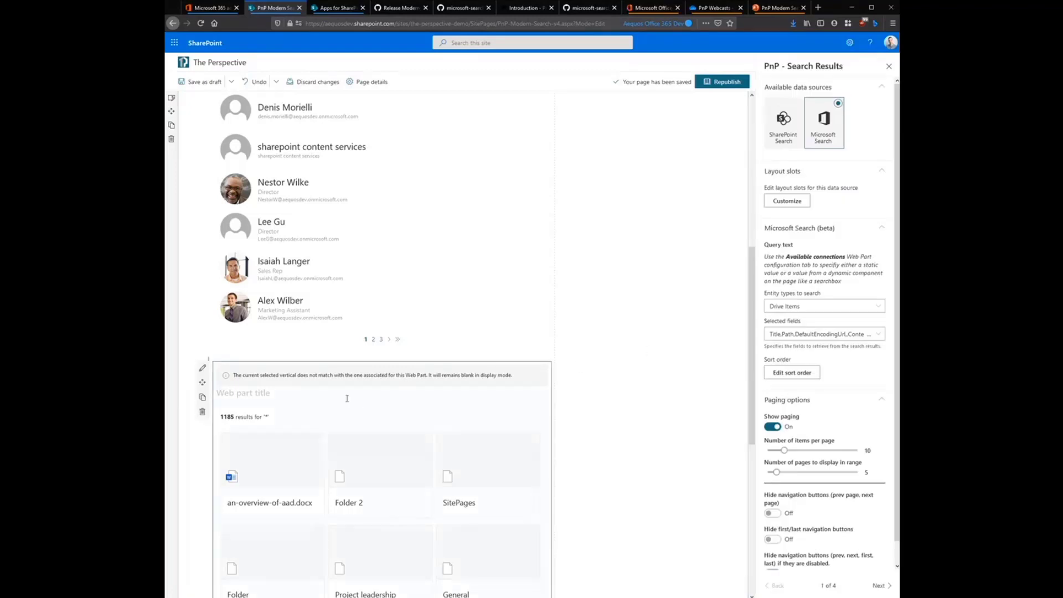
Step: Save the page as a draft and leave edit mode to view the finished search page
scroll(391, 349, up, 7)
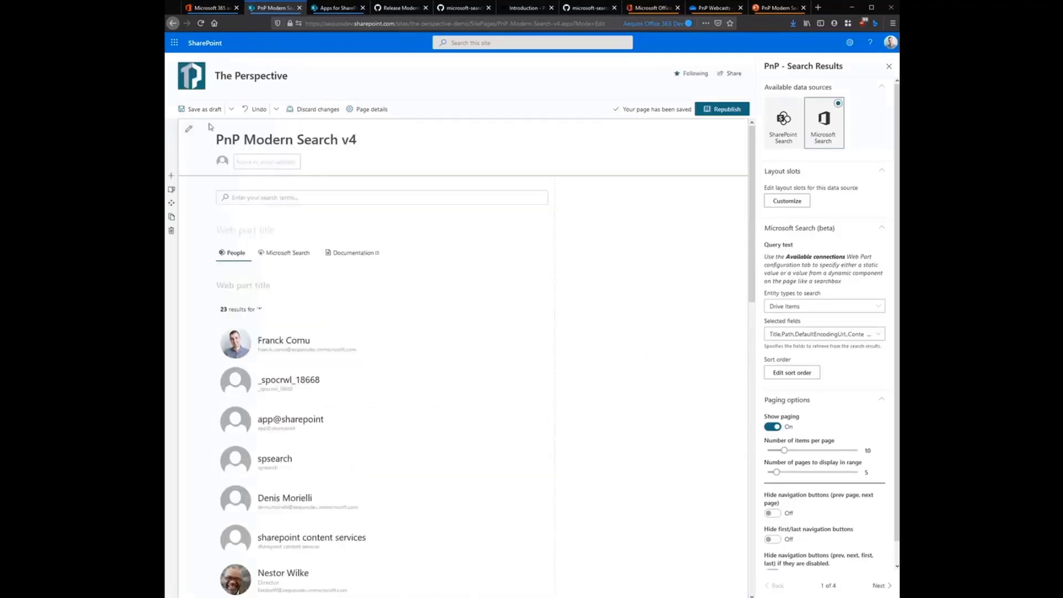
key(ctrl+s)
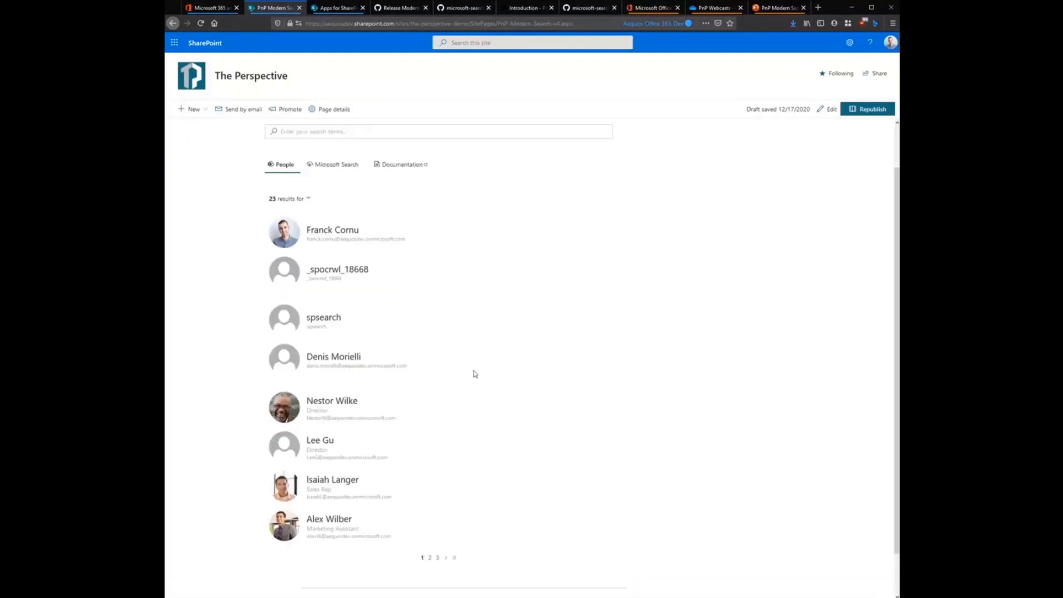
Step: Switch to the Microsoft Search vertical, look through its results, and return to the People vertical
click(342, 223)
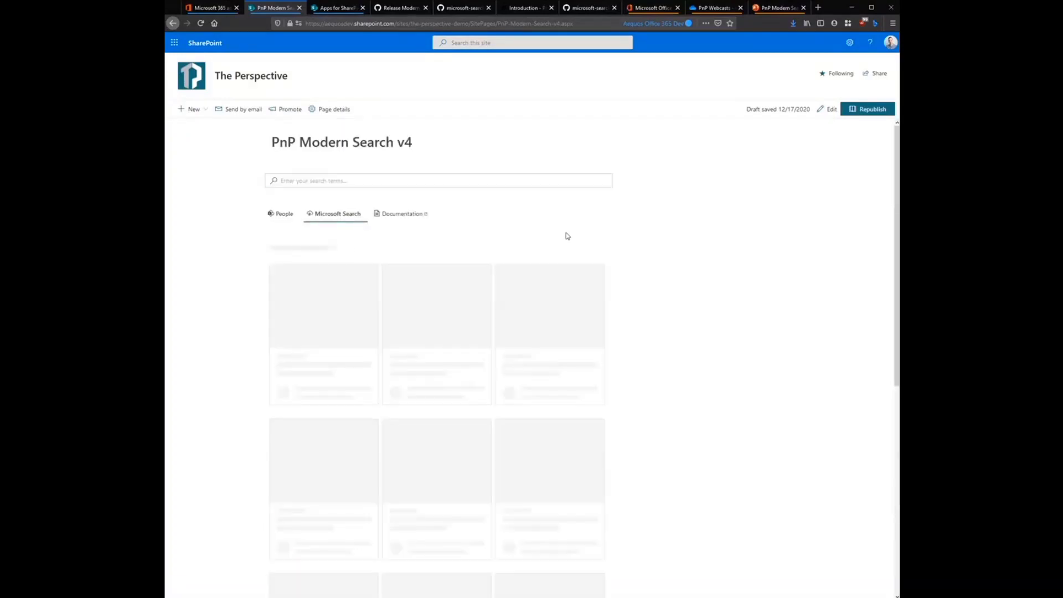
scroll(492, 412, down, 2)
scroll(492, 412, down, 1)
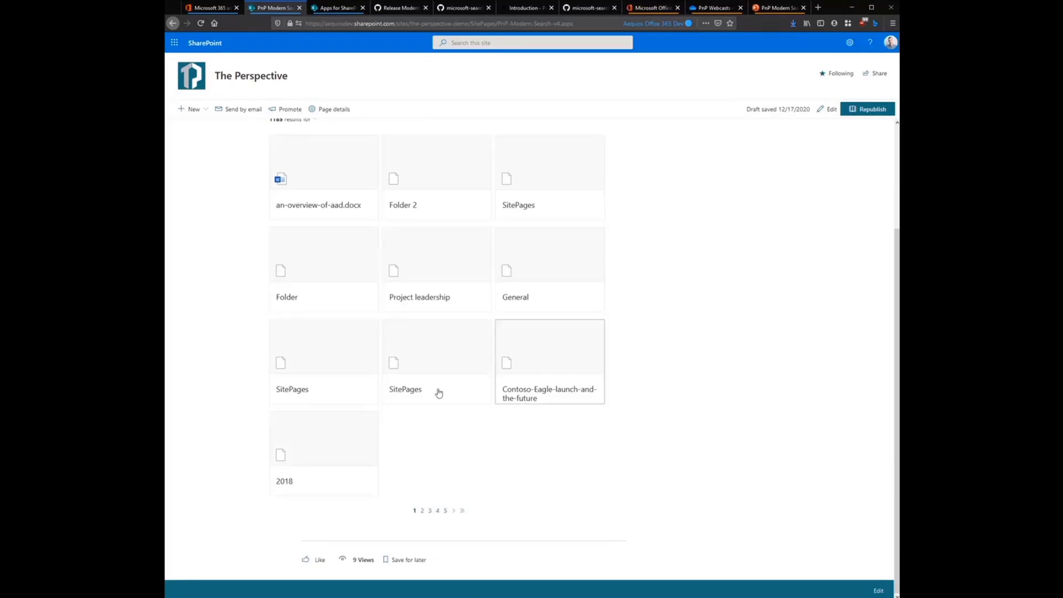
scroll(543, 368, up, 4)
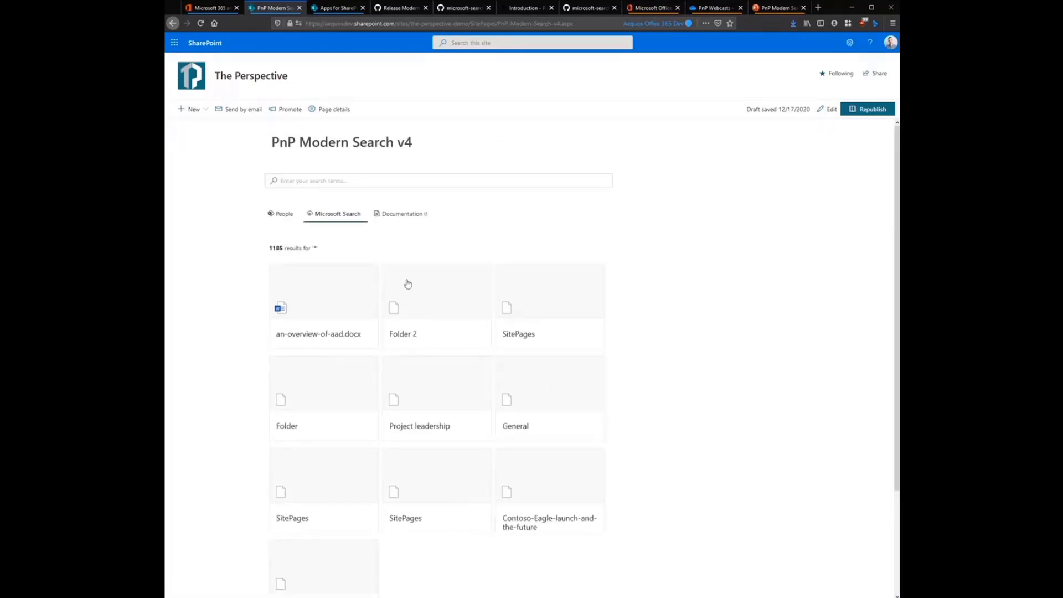
click(273, 217)
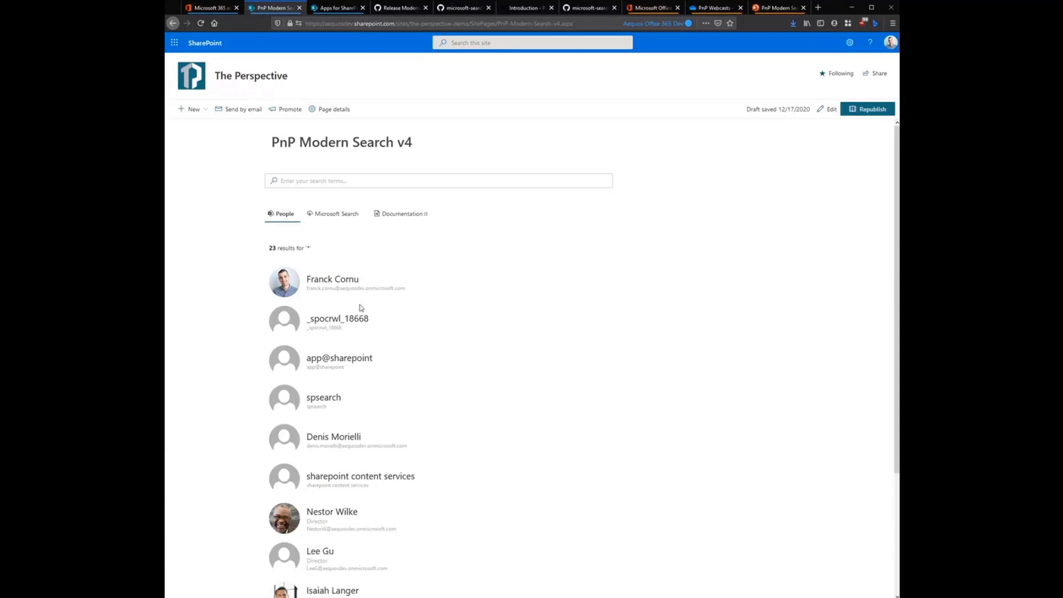
Step: Reopen the page for editing and add a PnP Search Filters web part to the empty column beside the search box
click(829, 110)
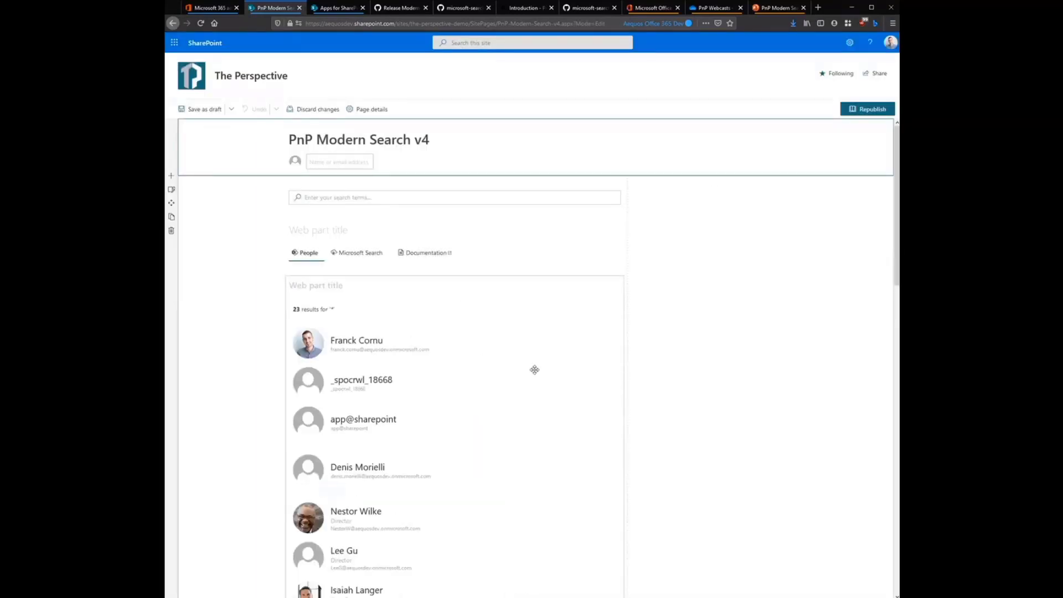
scroll(525, 376, down, 2)
scroll(525, 375, down, 4)
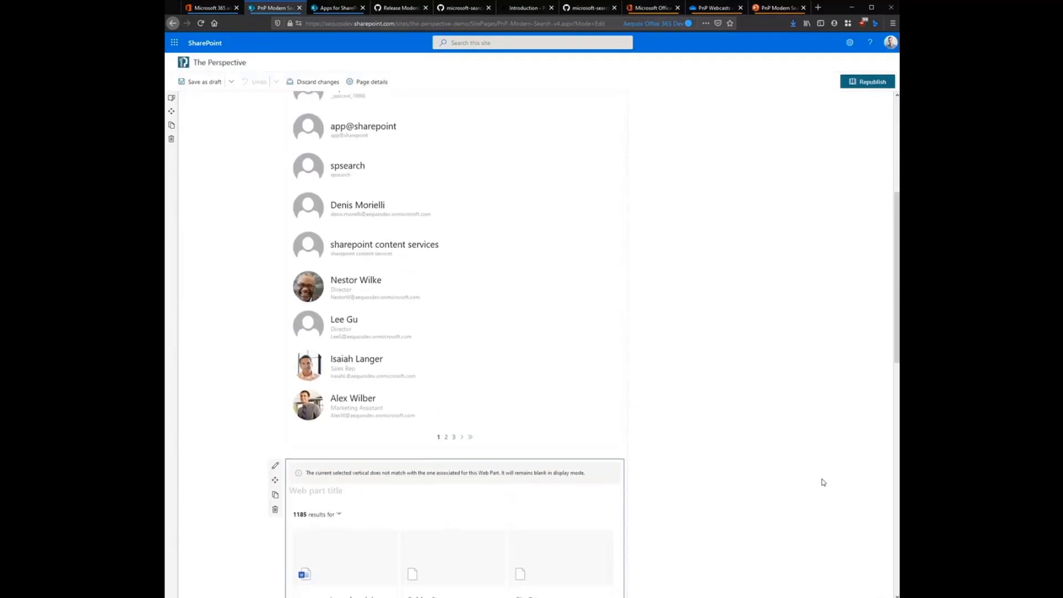
scroll(465, 251, up, 5)
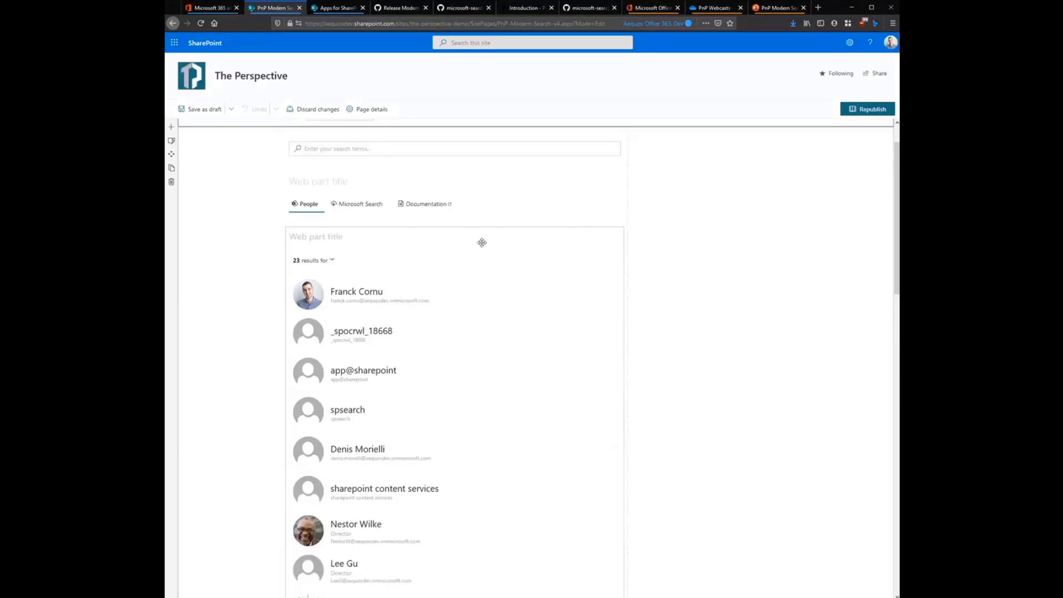
click(482, 242)
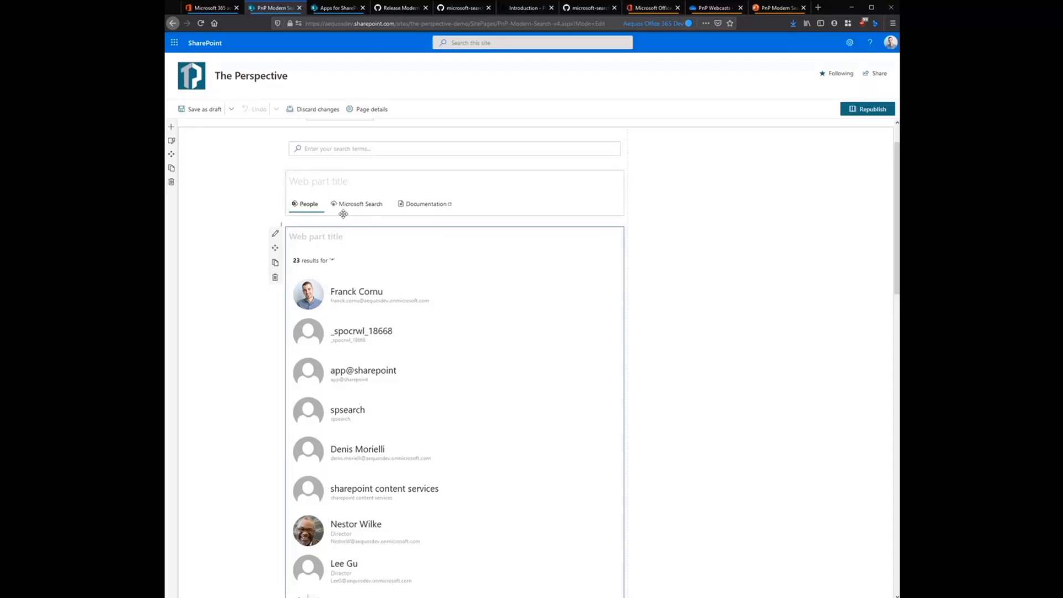
scroll(547, 370, down, 3)
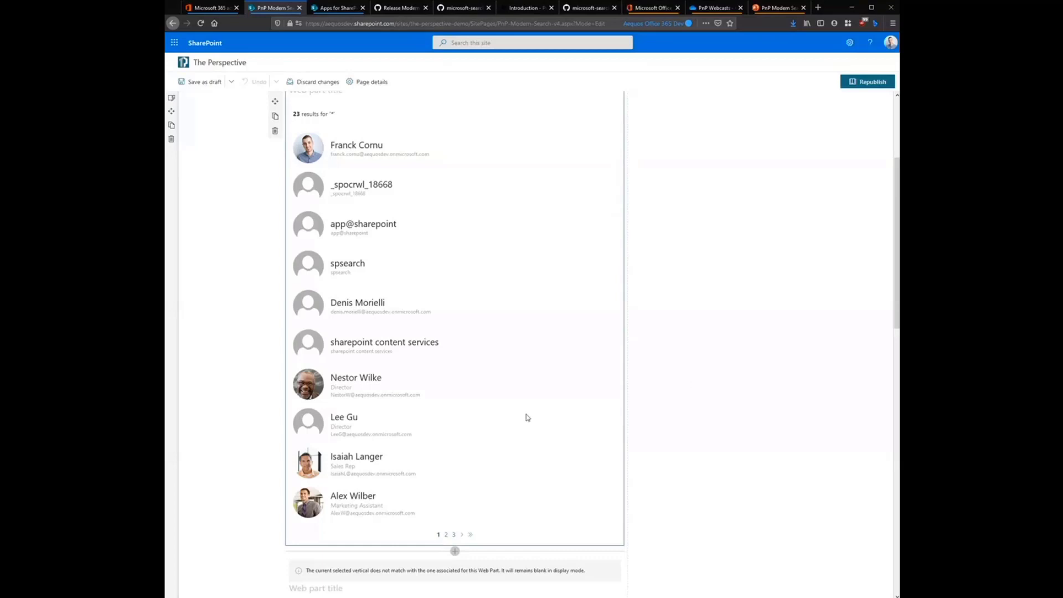
scroll(527, 418, up, 4)
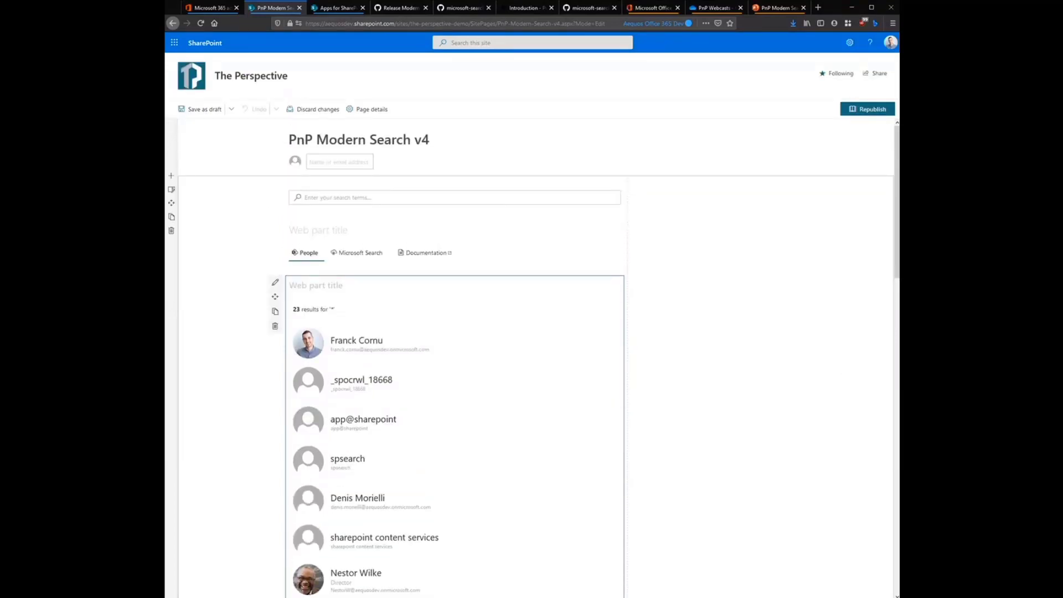
mouse_move(681, 238)
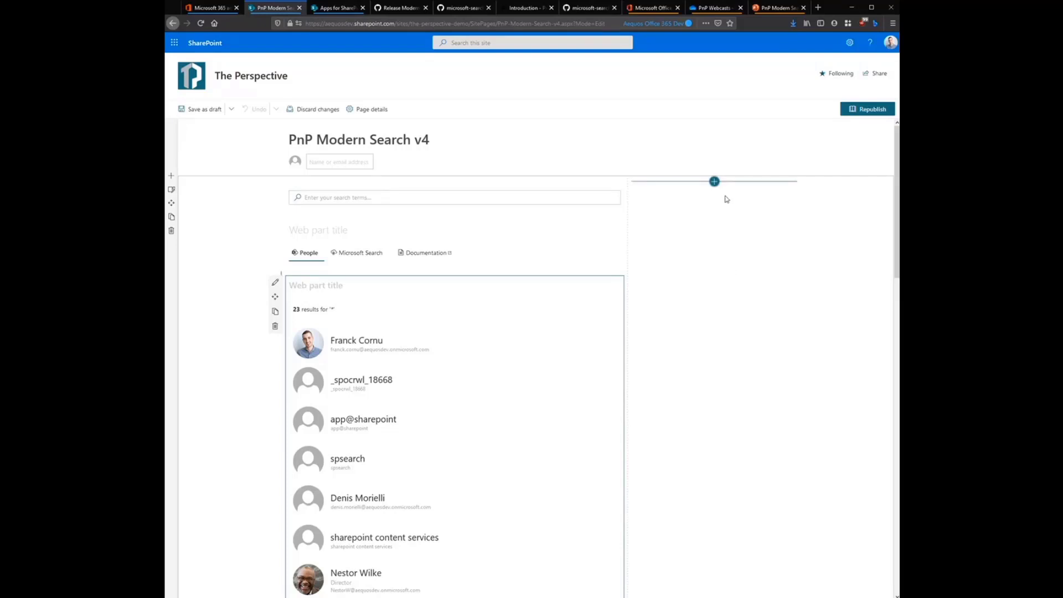
click(715, 181)
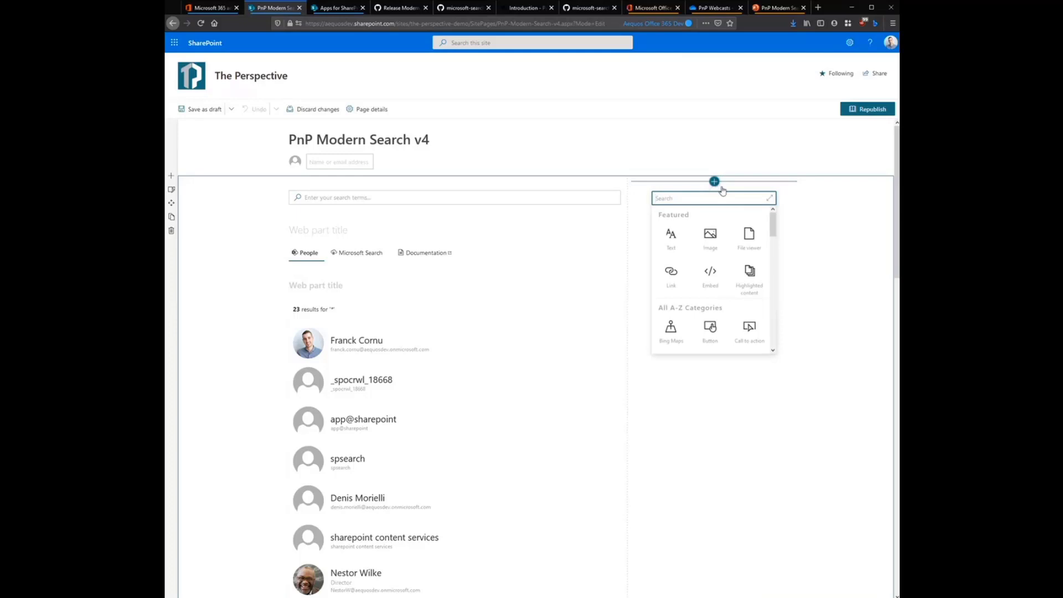
text(pnp)
click(708, 236)
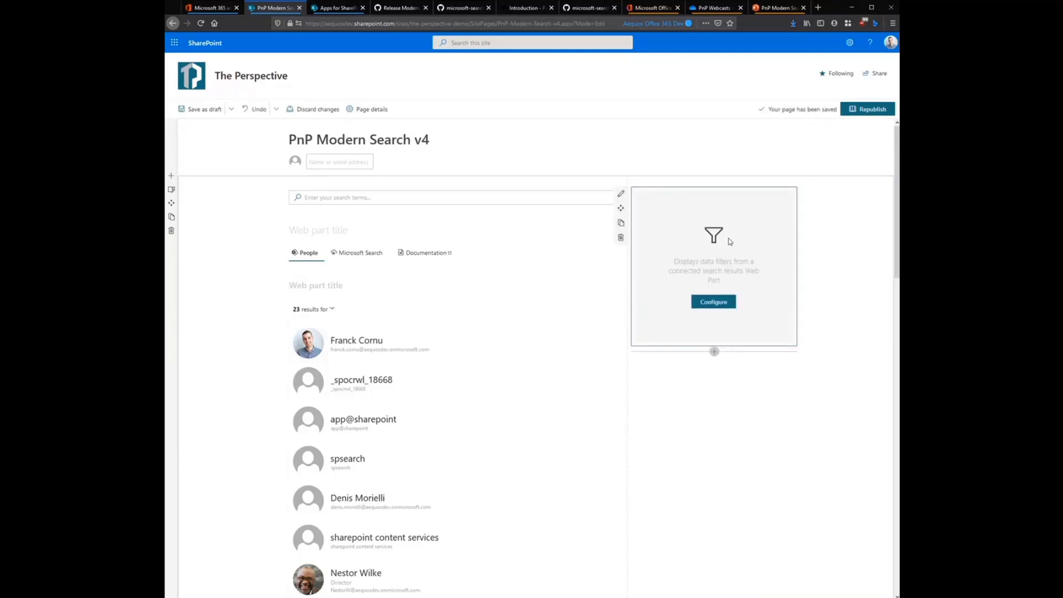
Step: Try to configure the Search Filters web part to use data from both Search Results web parts
click(707, 302)
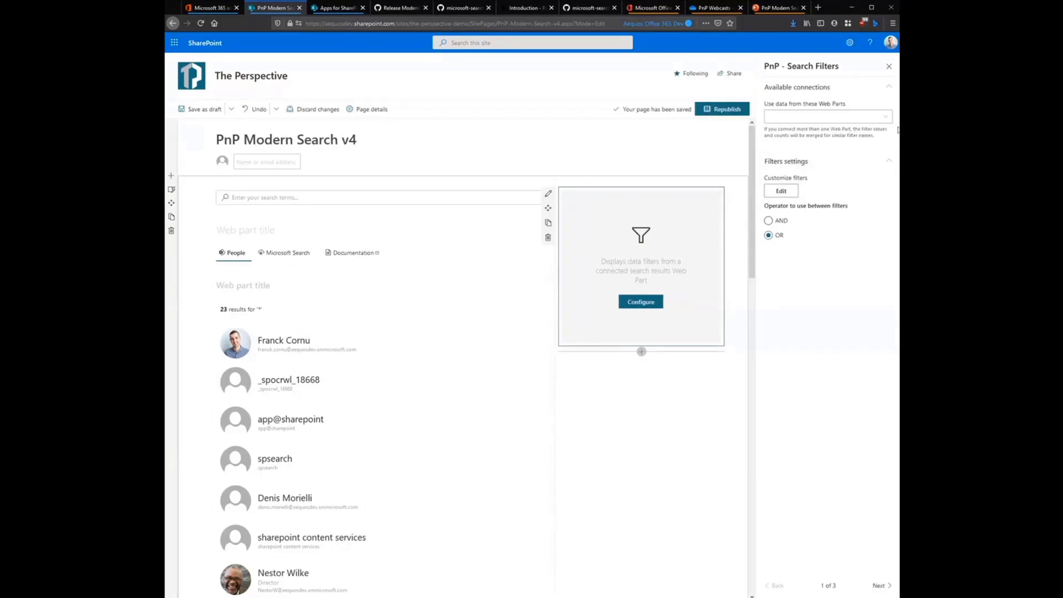
click(885, 117)
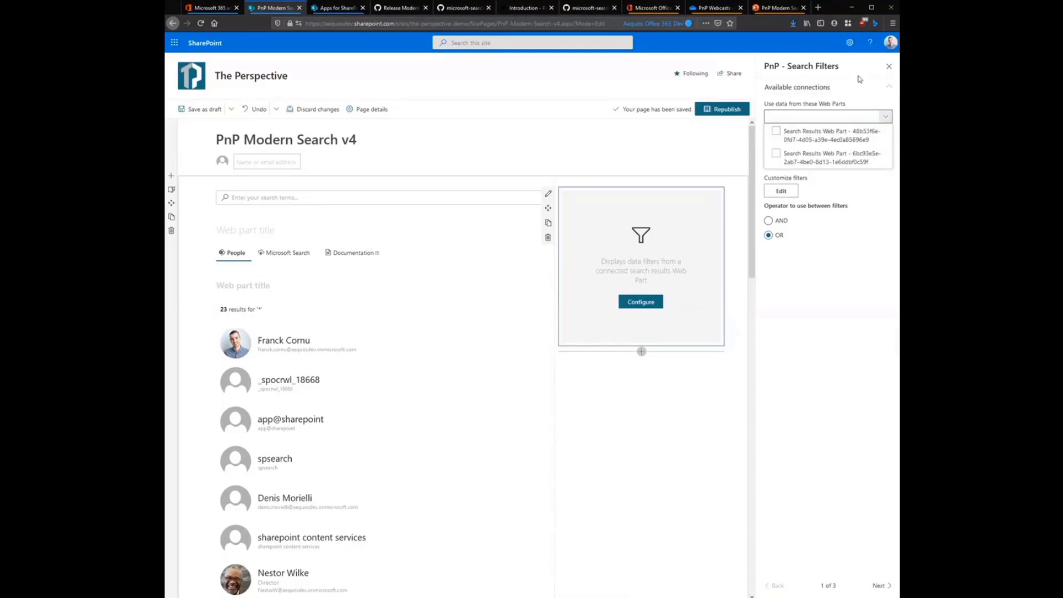
click(782, 136)
click(775, 155)
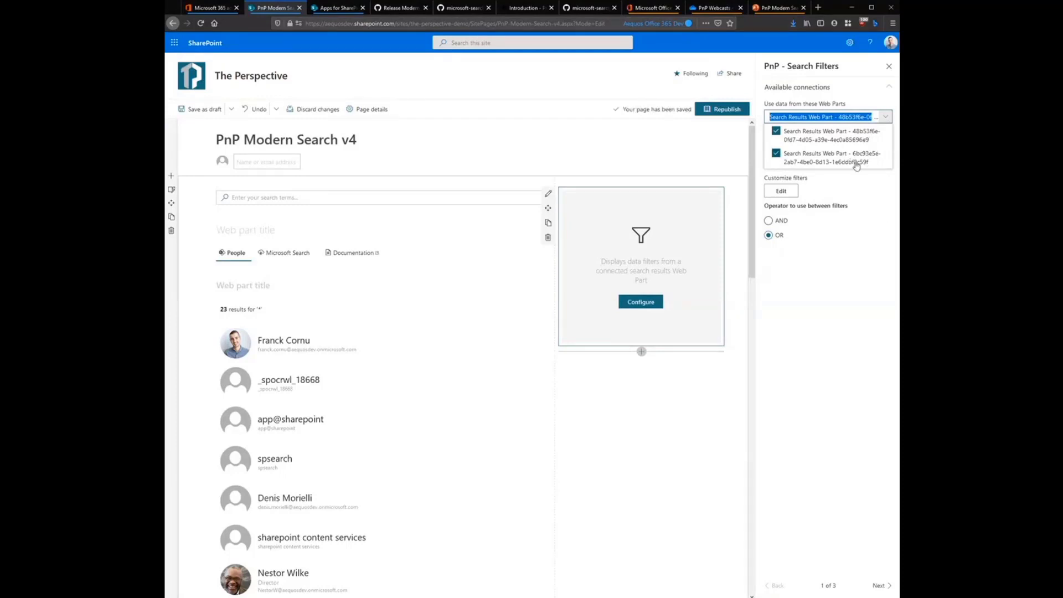
click(832, 354)
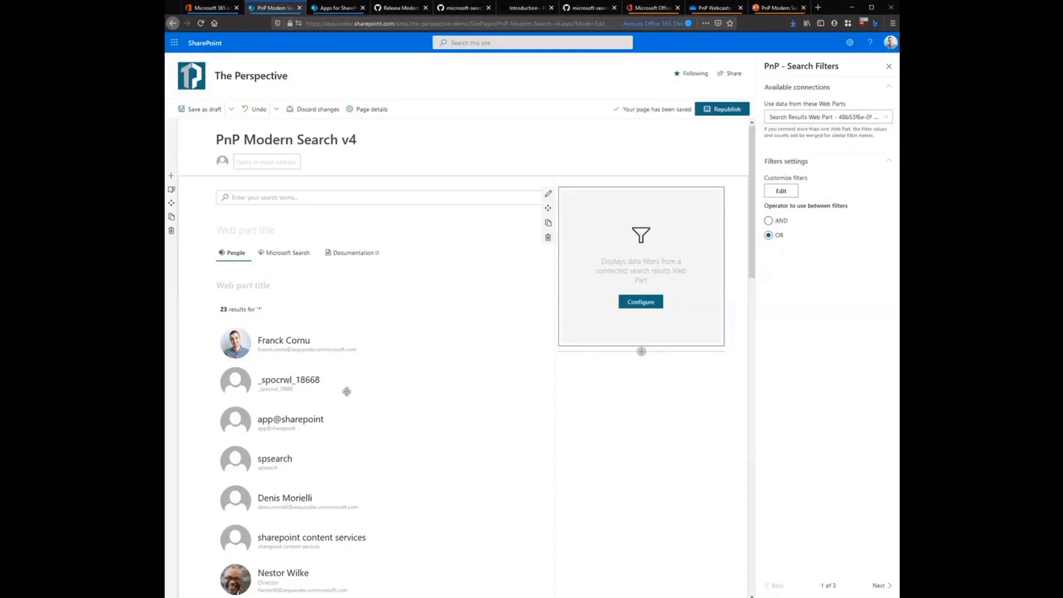
Step: Look up the instance ID of the people Search Results web part in its About information
click(406, 293)
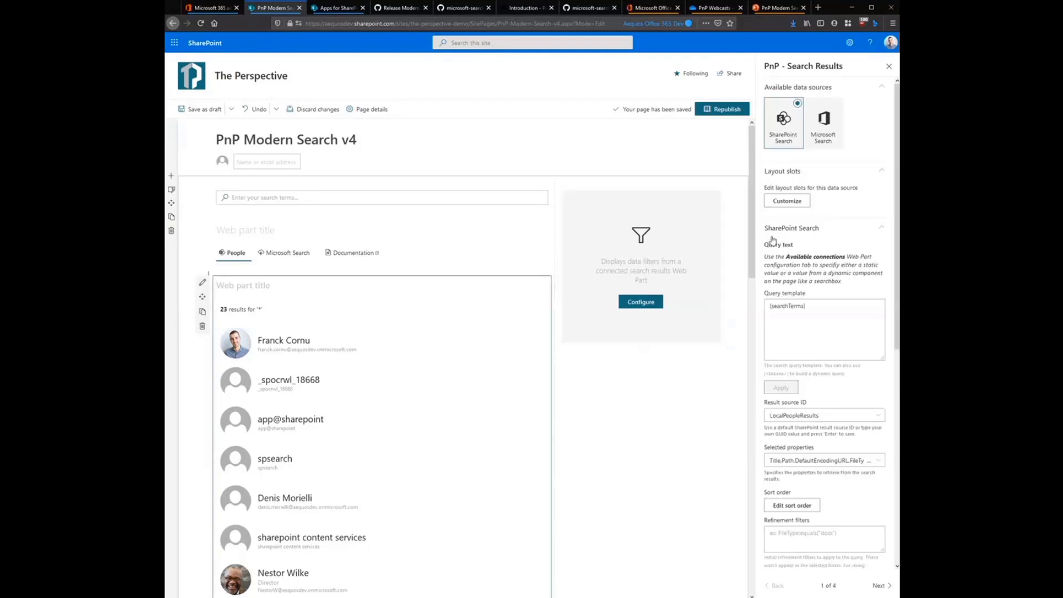
click(879, 586)
click(879, 586)
click(879, 586)
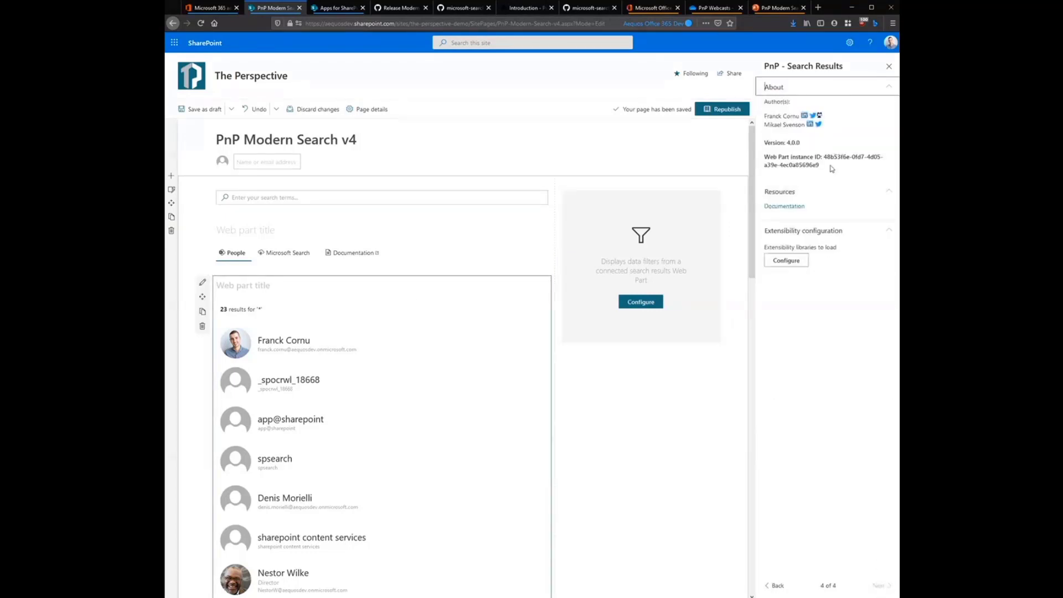
drag(824, 157, 833, 173)
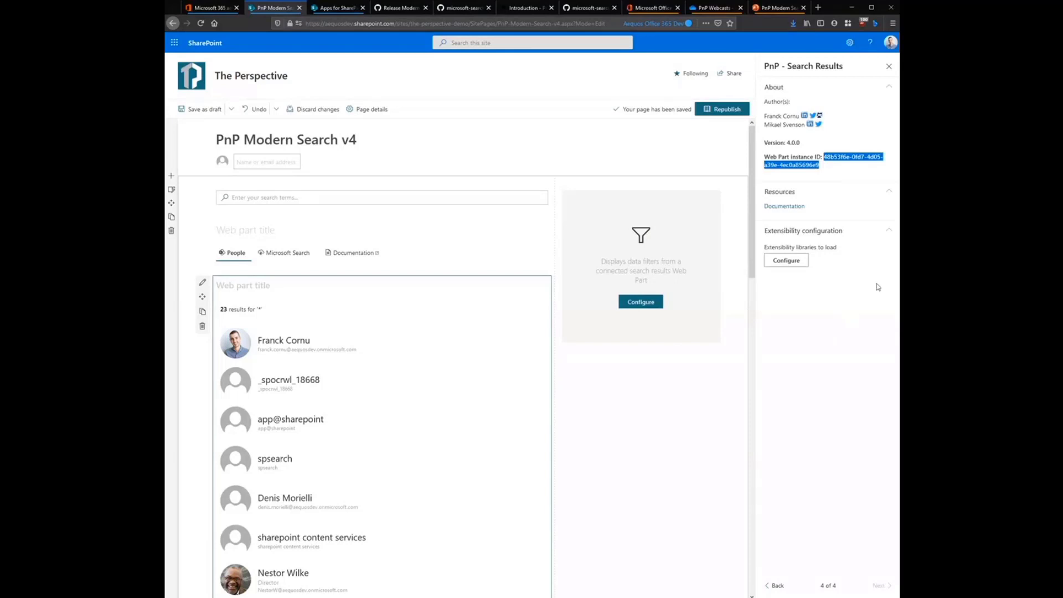
Step: Connect the Search Filters web part to the two Search Results web parts as its data sources
click(681, 244)
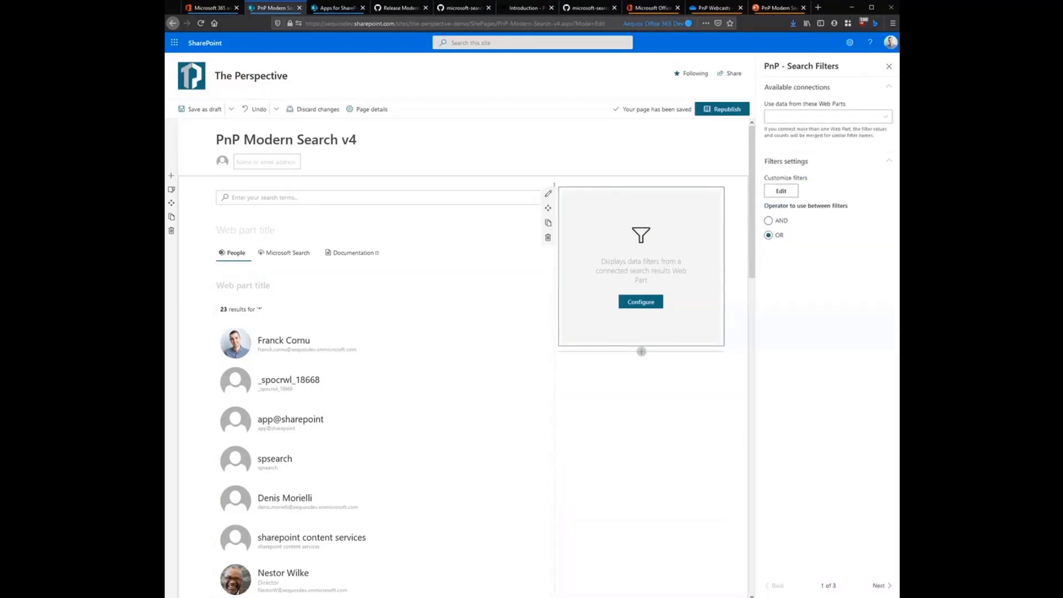
click(885, 116)
click(776, 131)
click(776, 153)
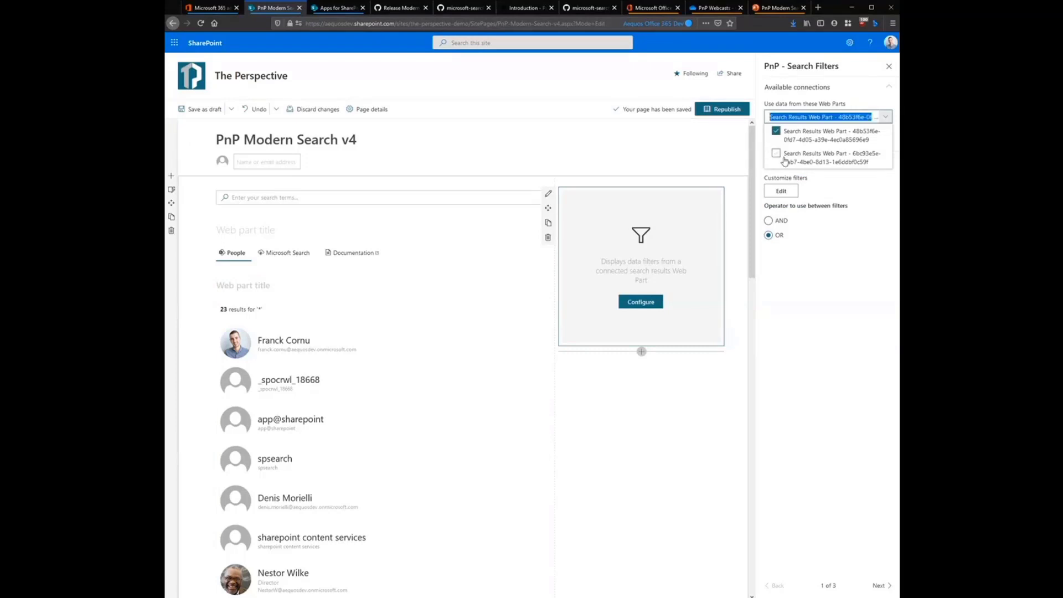
click(826, 307)
Step: Add a filter on the FileType field with the Check box template, expanded by default, and save the filter settings
click(781, 190)
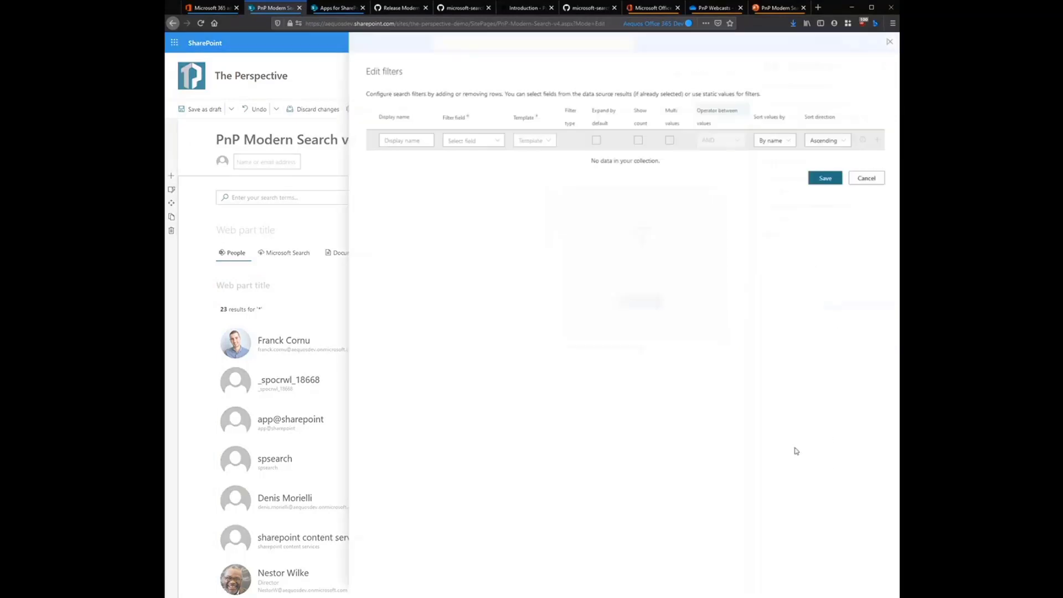
click(494, 142)
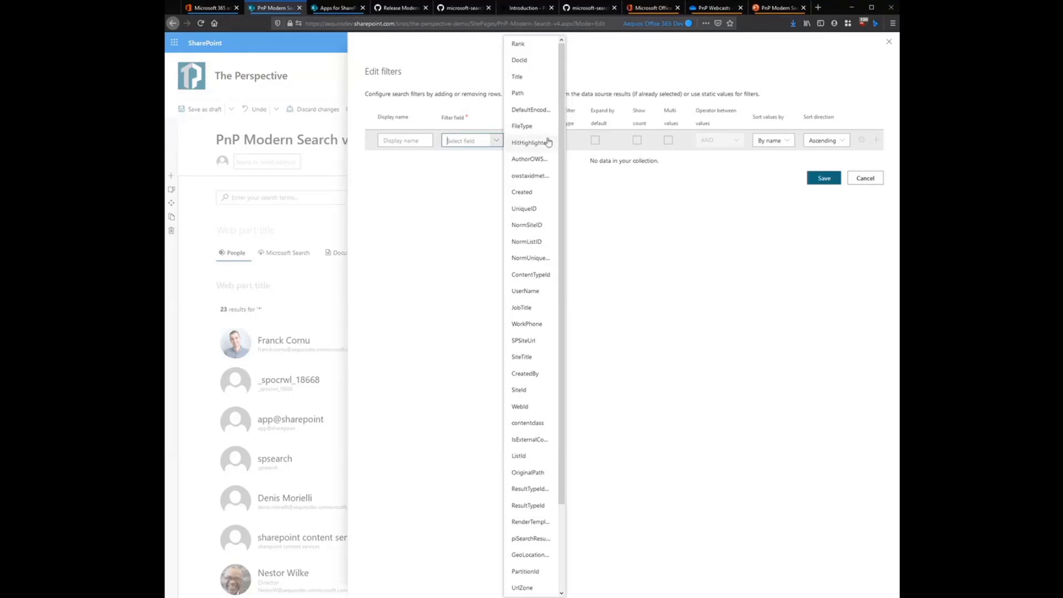
scroll(537, 138, down, 2)
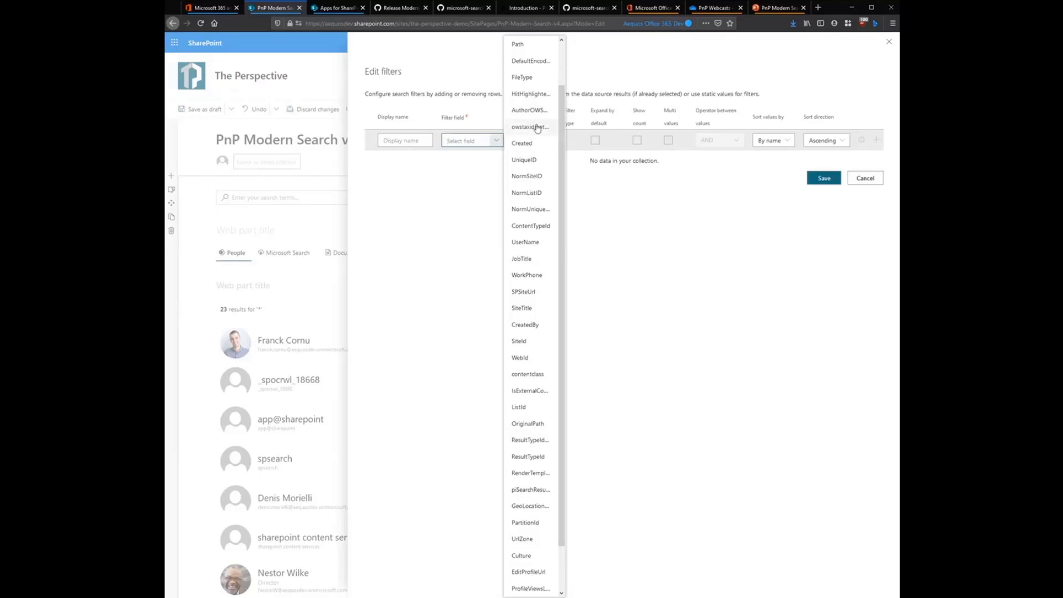
scroll(549, 421, up, 1)
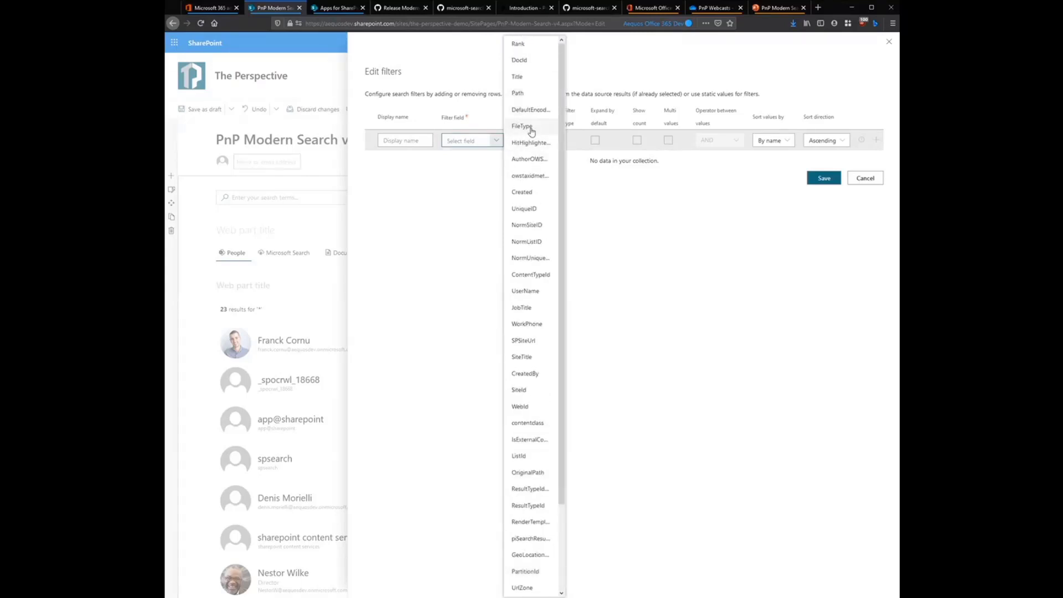
click(536, 130)
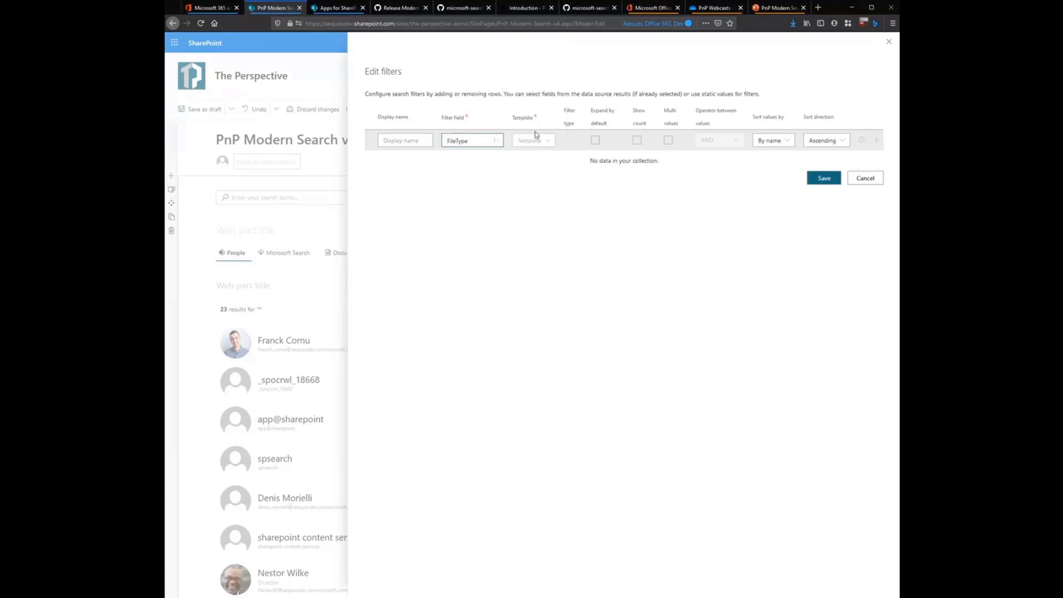
click(553, 142)
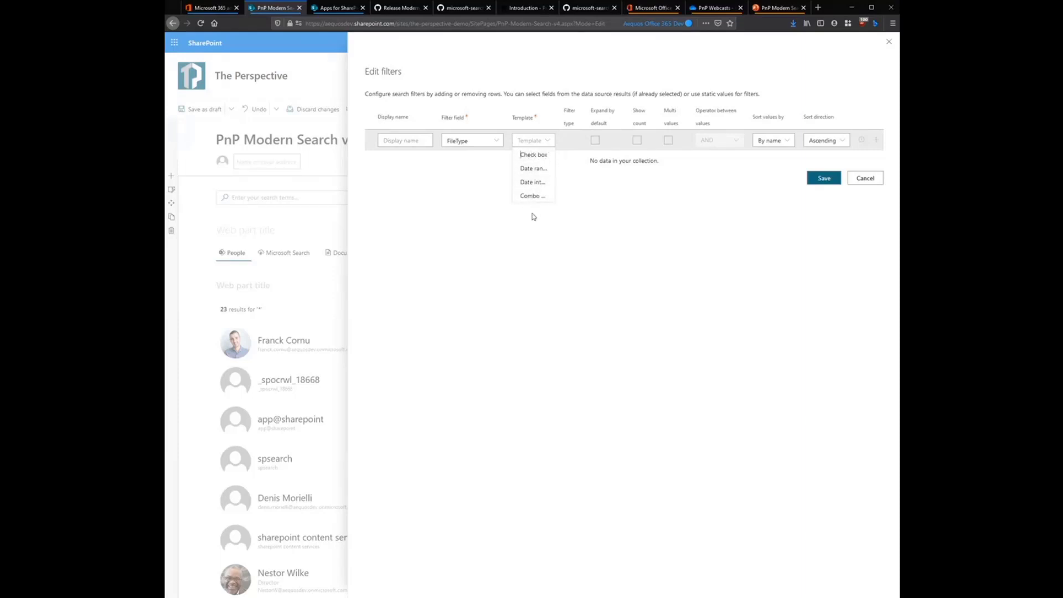
click(549, 158)
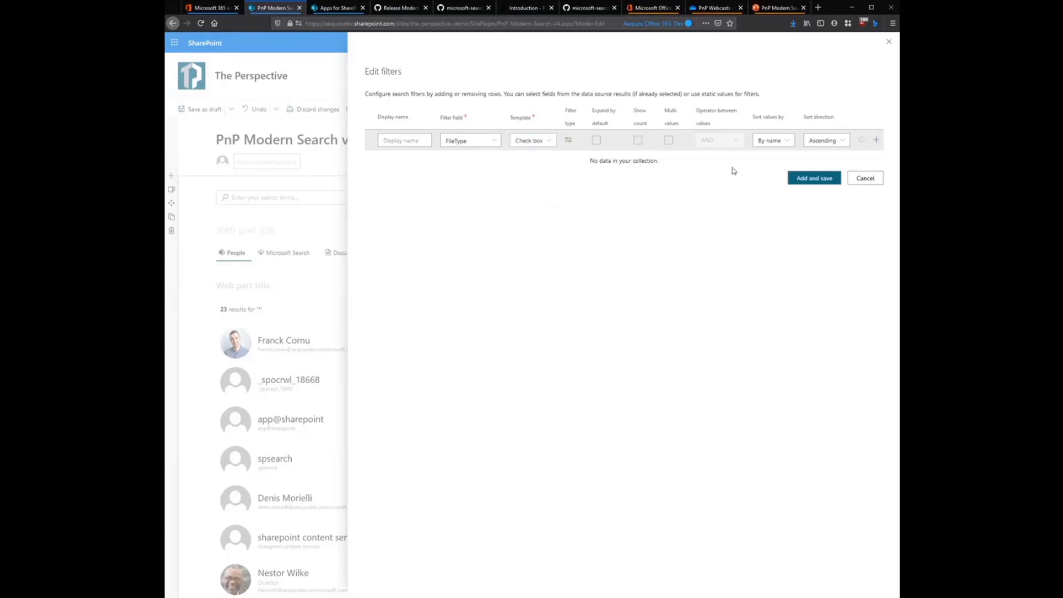
click(597, 140)
click(797, 178)
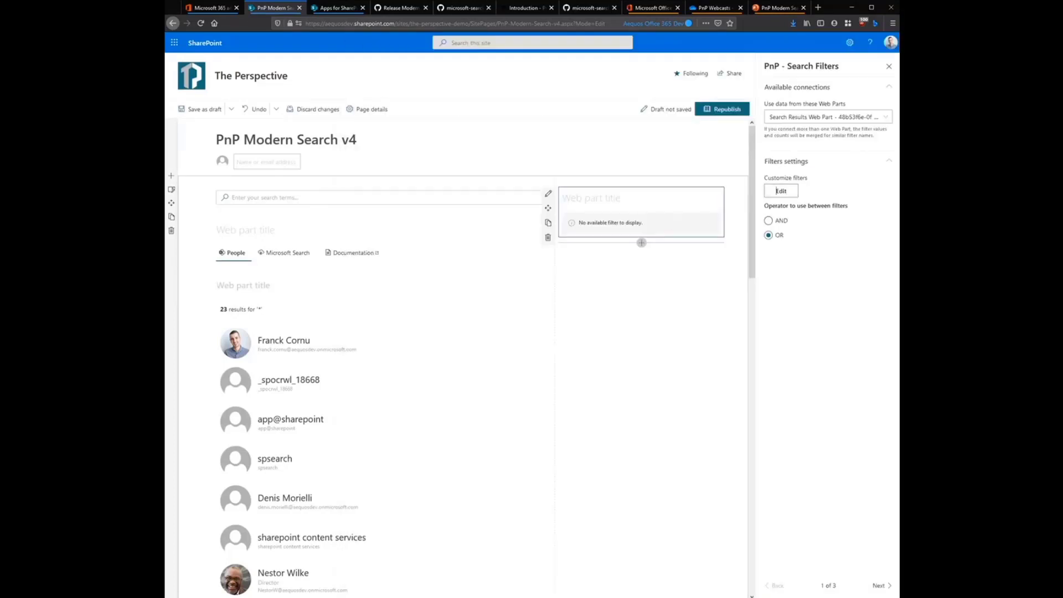
Step: Connect the people Search Results web part to the Search Filters web part
click(420, 306)
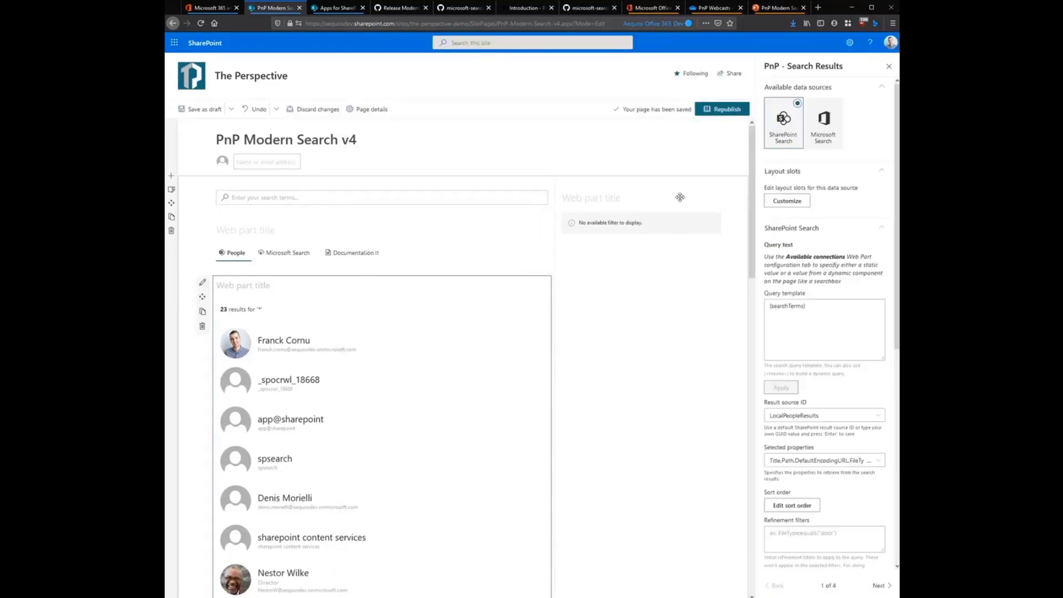
click(642, 211)
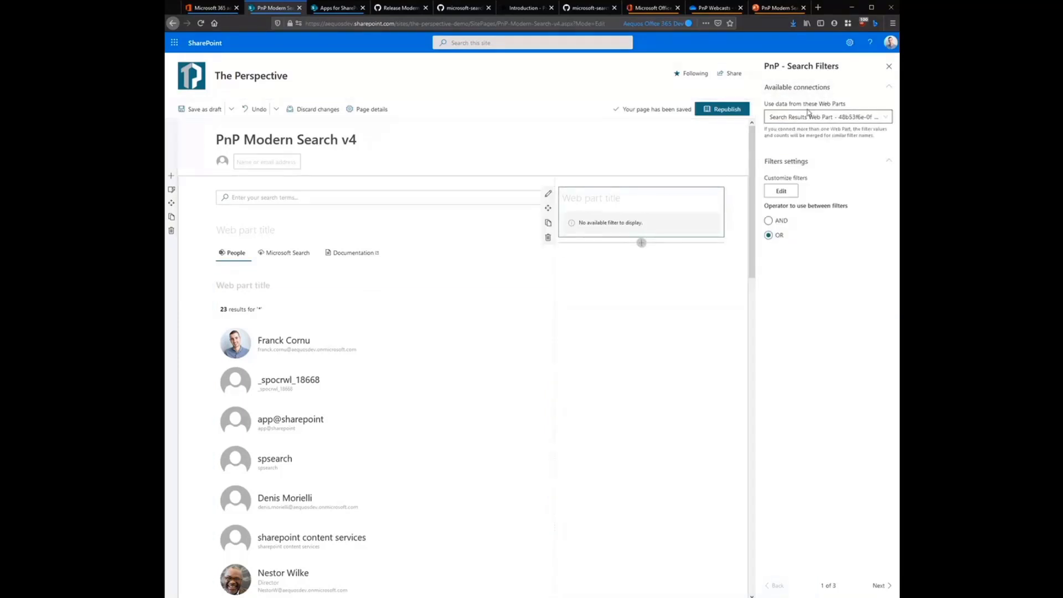
click(479, 351)
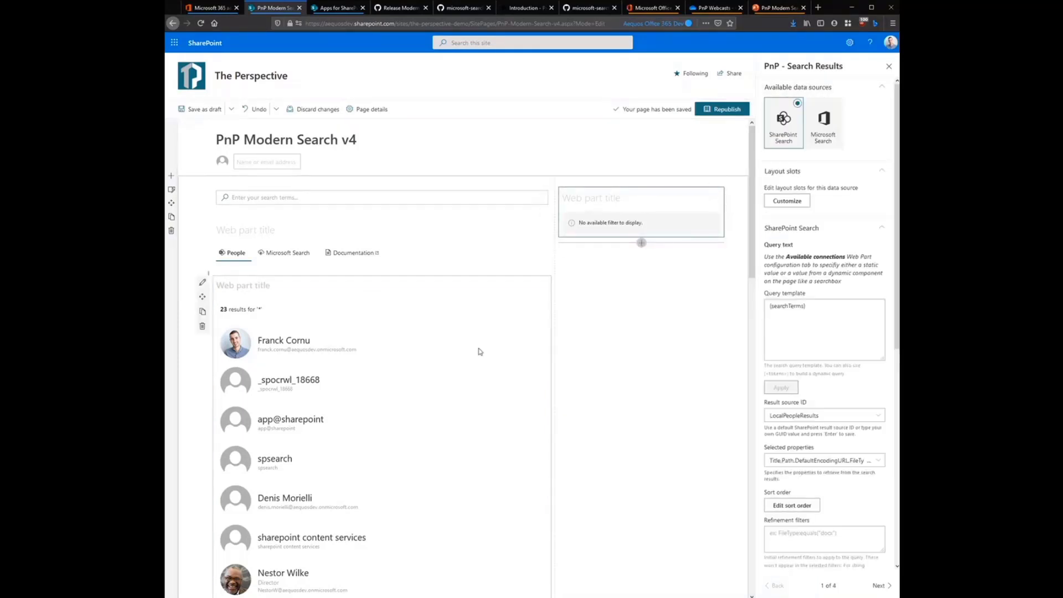
click(880, 586)
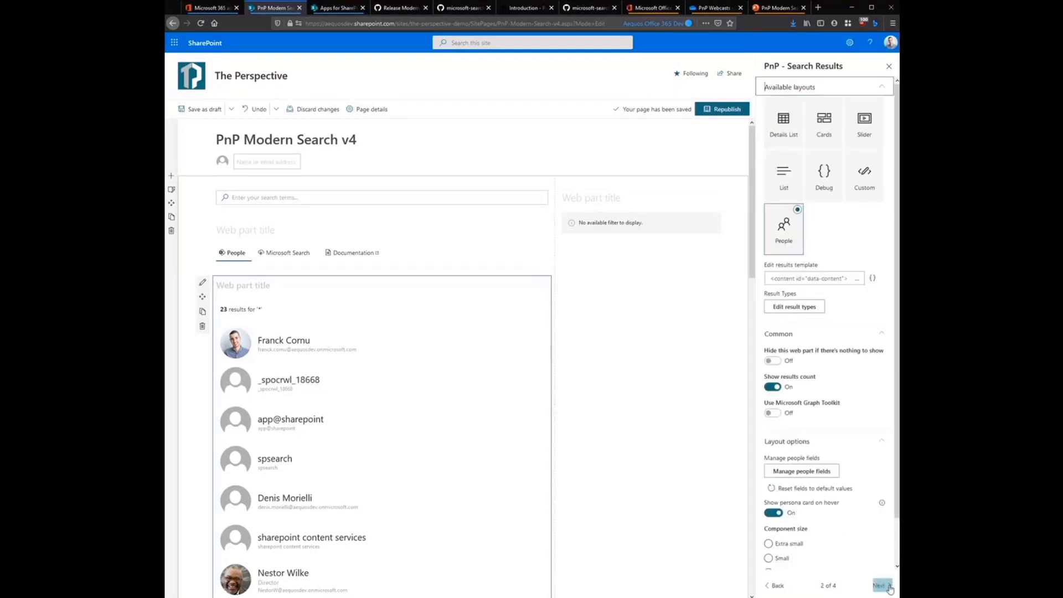
click(880, 585)
click(773, 293)
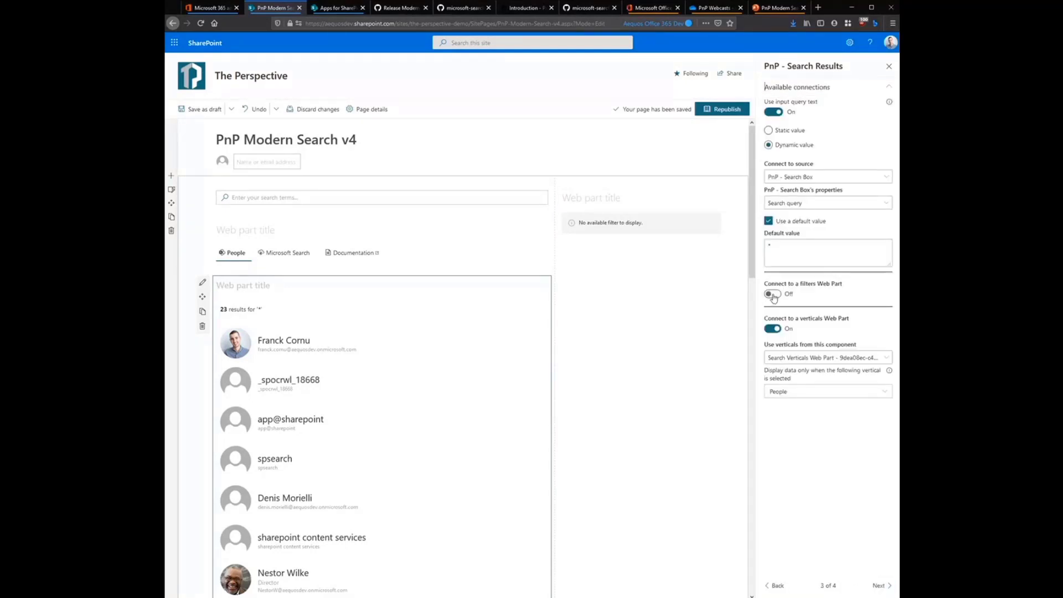
click(816, 324)
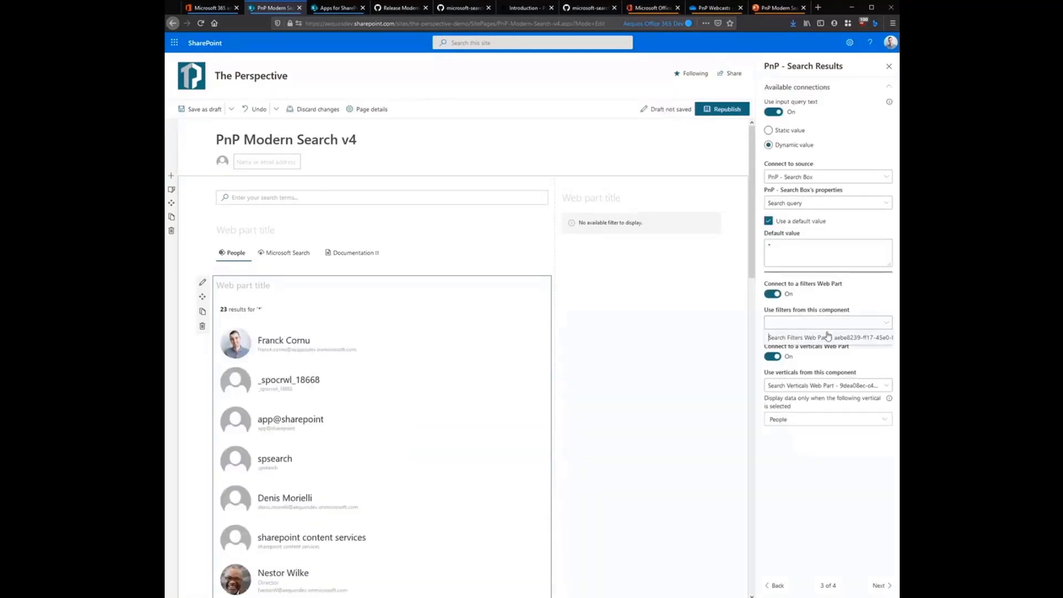
click(826, 335)
Step: Connect the Microsoft Search results web part to the Search Filters web part
scroll(425, 404, down, 2)
scroll(443, 388, down, 6)
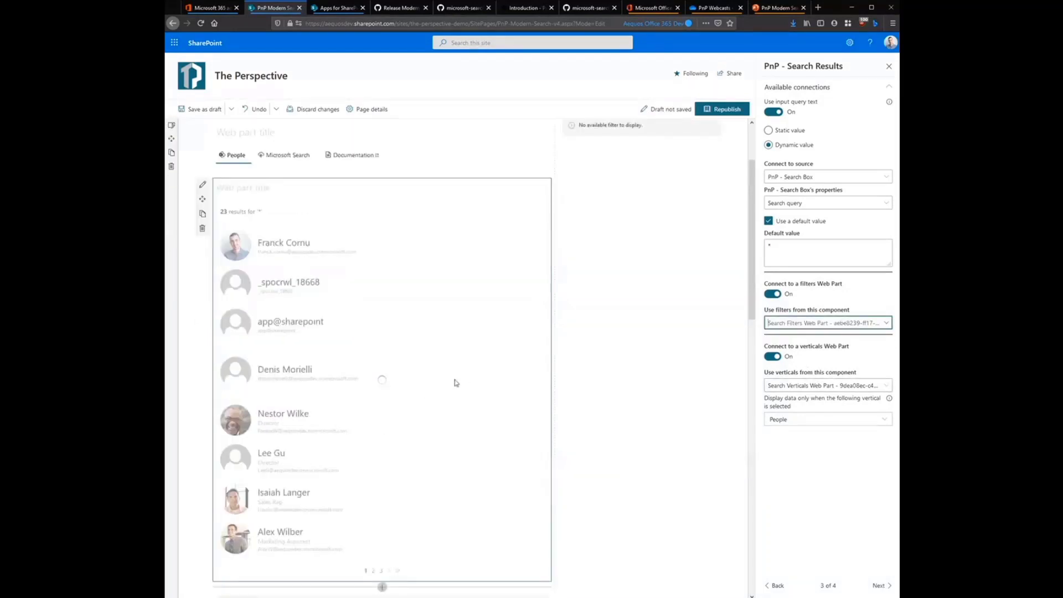
click(441, 360)
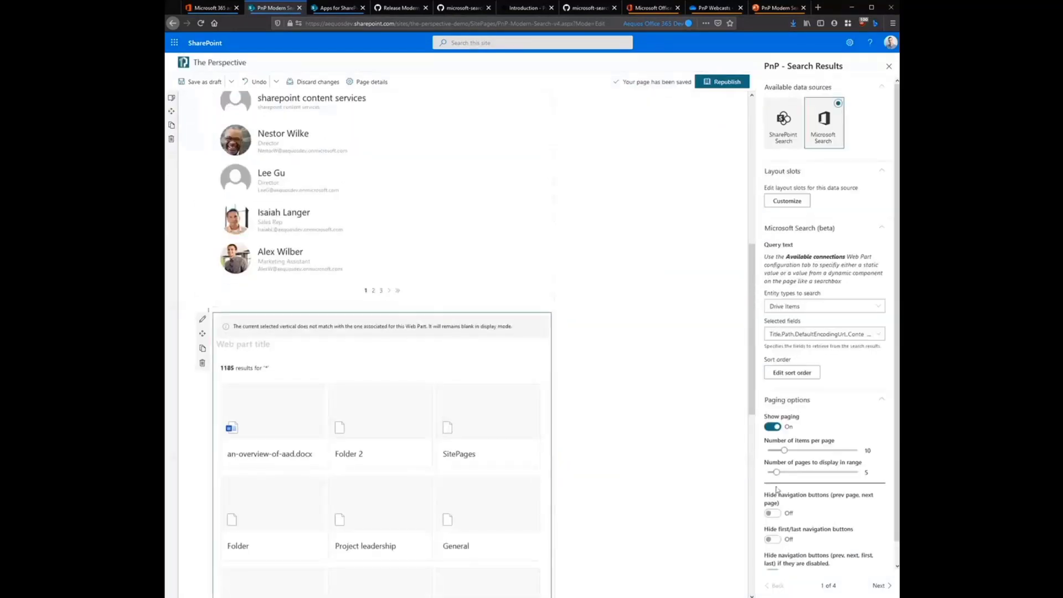
click(881, 585)
click(880, 585)
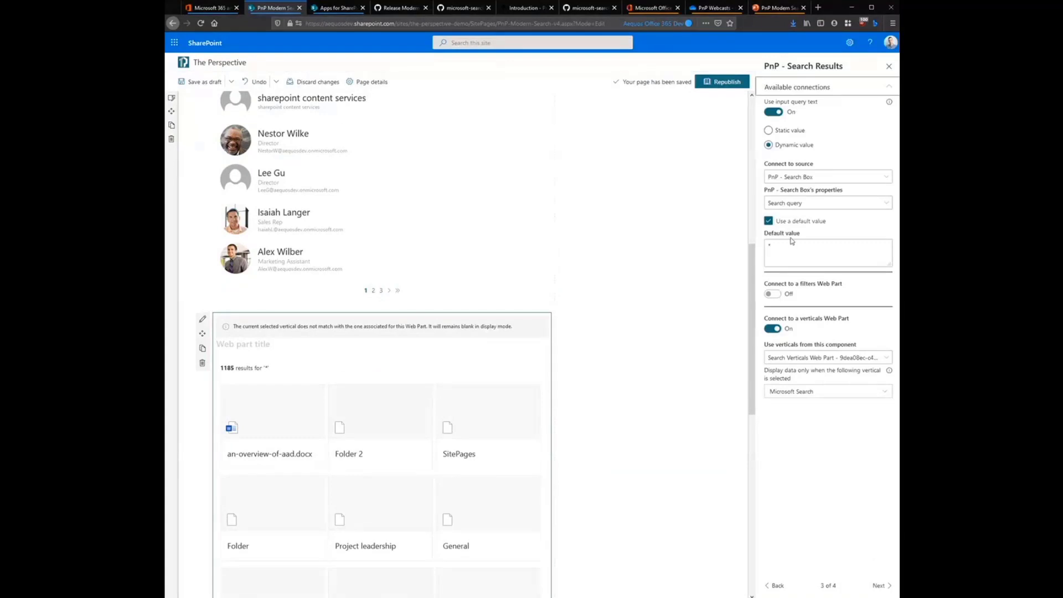
click(773, 293)
click(798, 322)
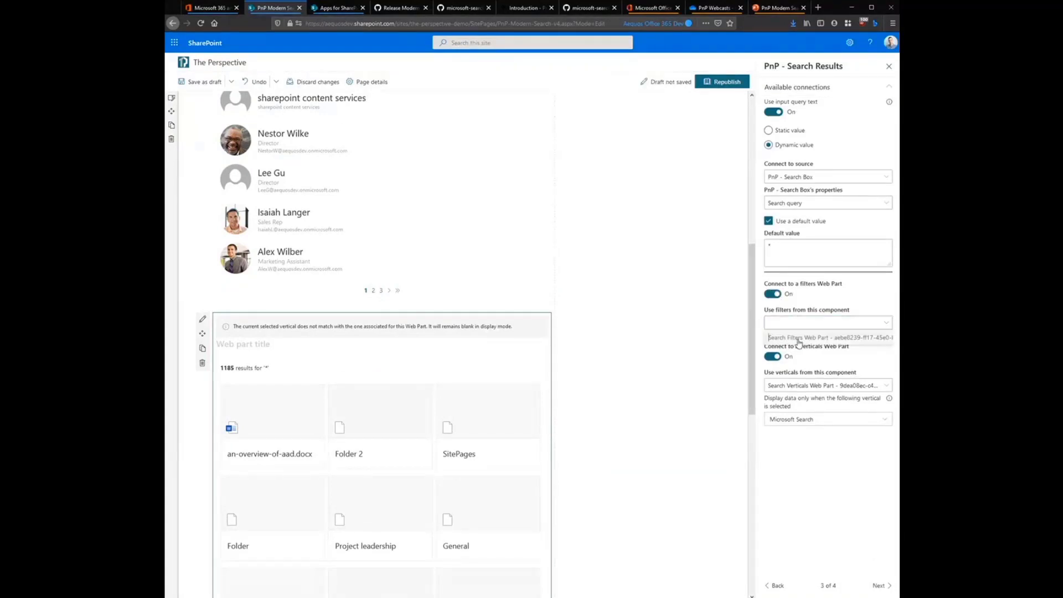
click(797, 339)
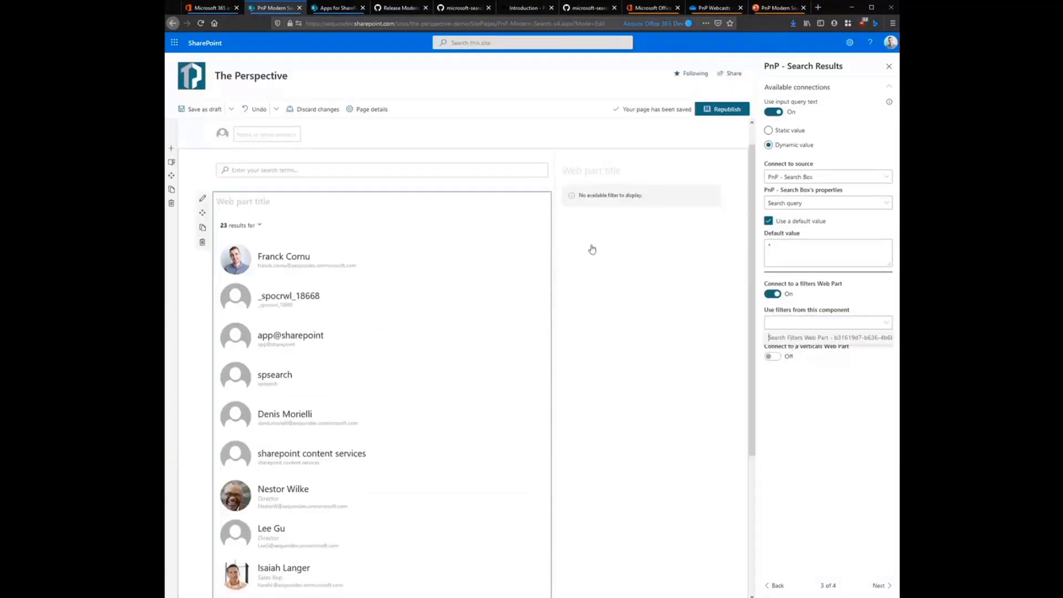
Step: Check the FileType filter's settings in the Search Filters web part and close them without changes
click(702, 225)
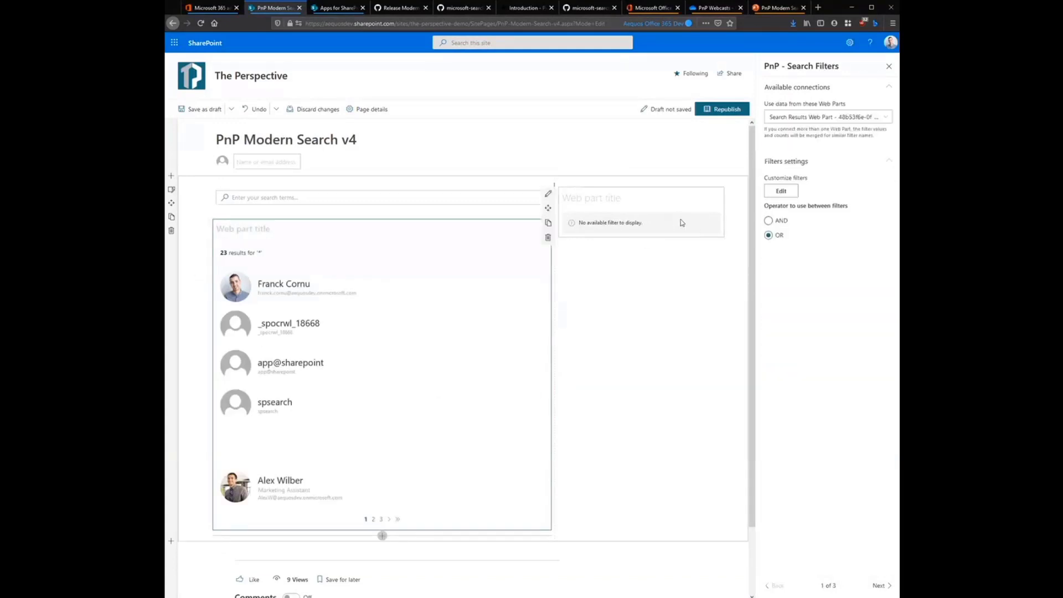
click(628, 217)
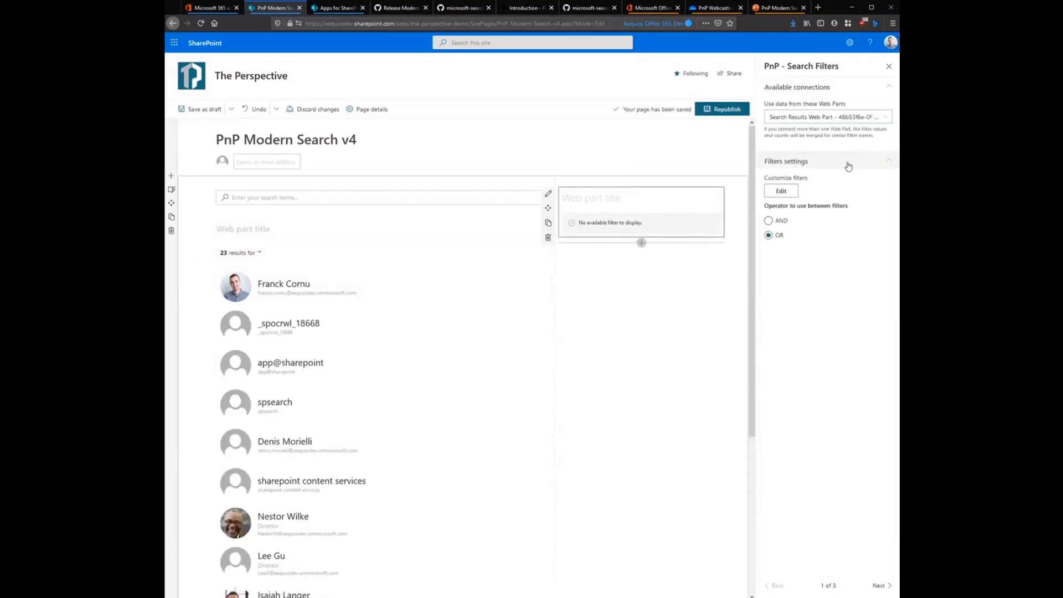
click(791, 194)
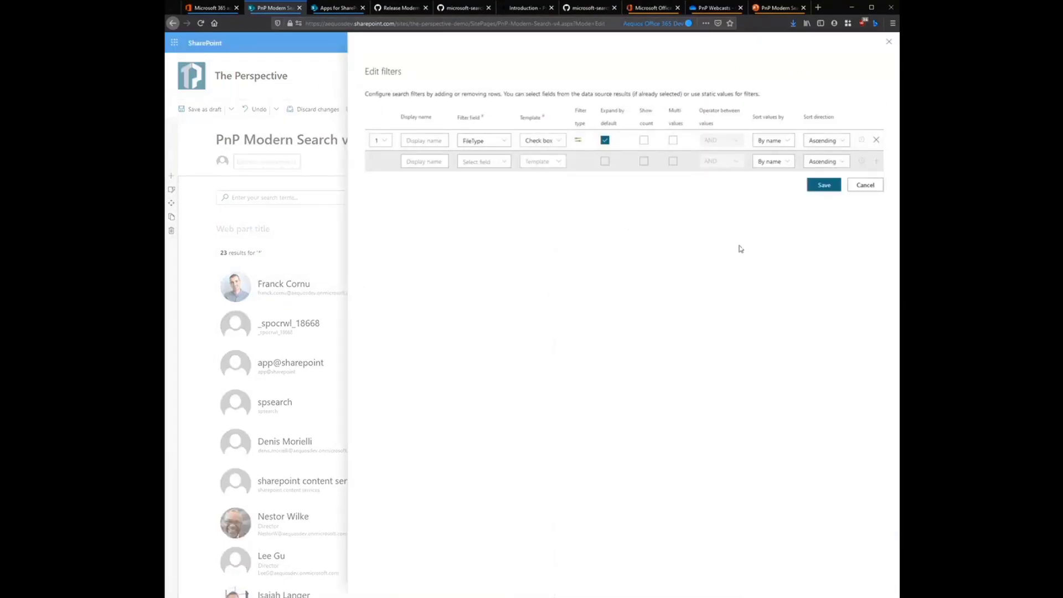
click(865, 185)
Step: Set the people Search Results web part's result source ID to LocalSharePointResults
click(219, 338)
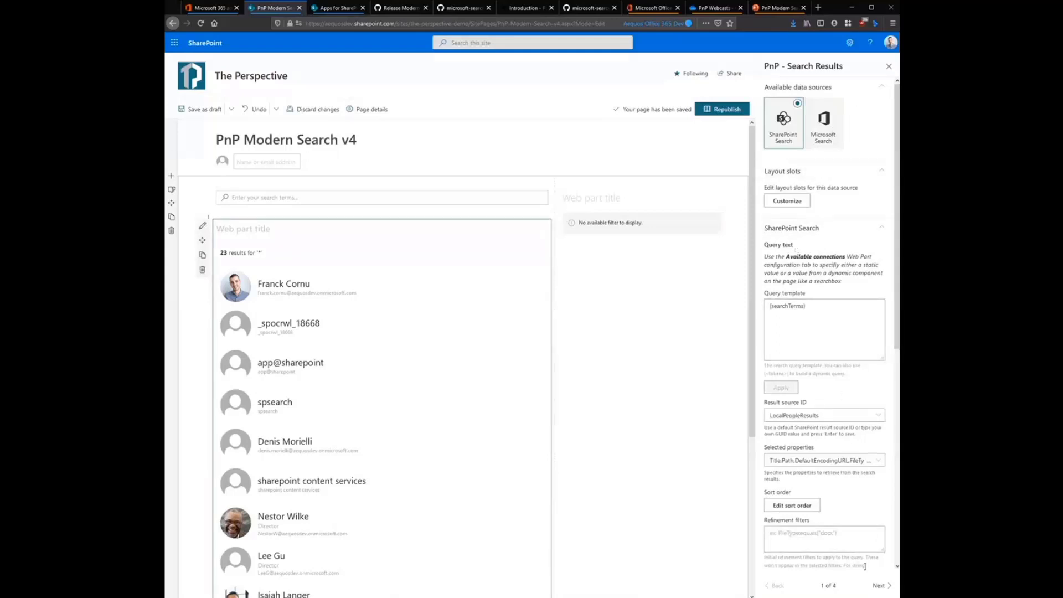
click(879, 585)
click(777, 586)
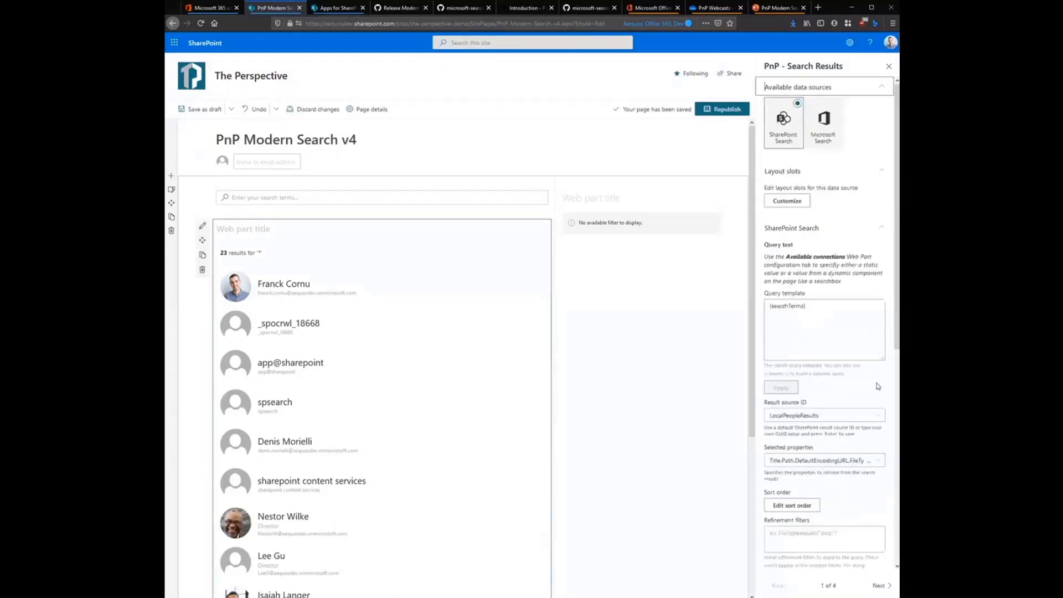
click(879, 416)
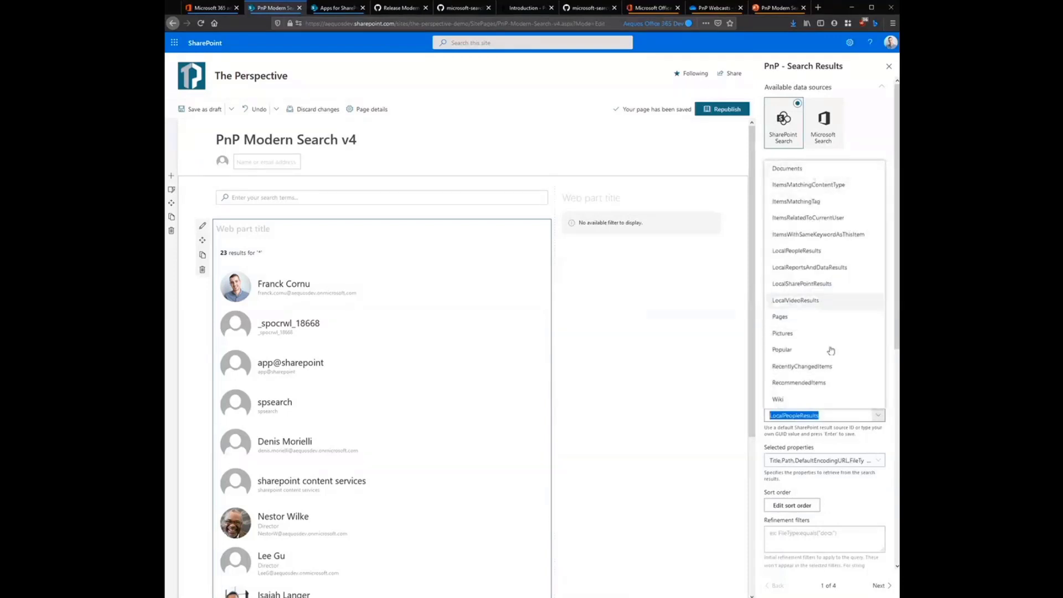
click(813, 284)
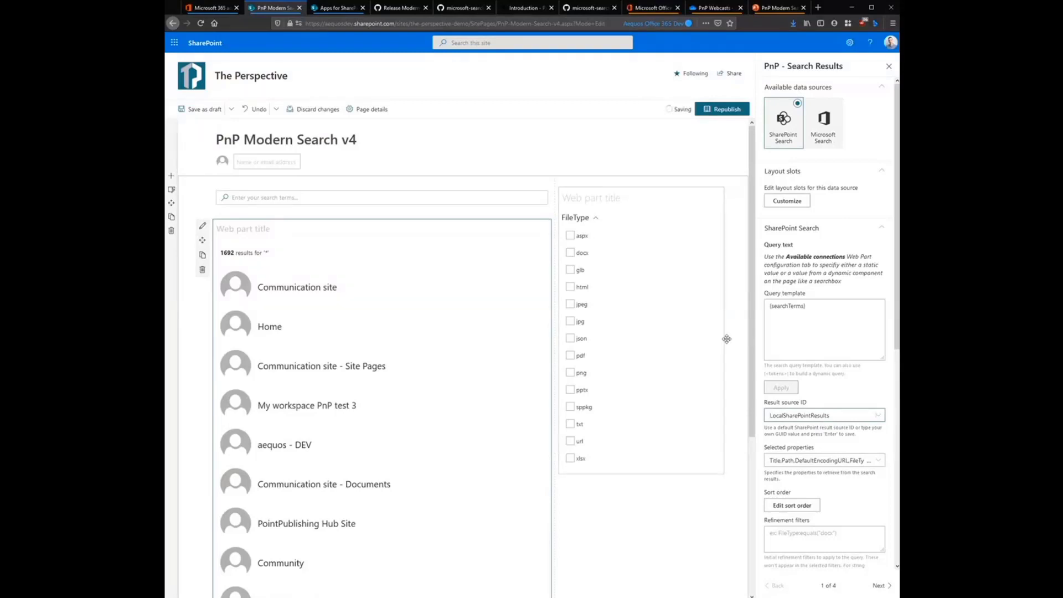
Step: Switch the Search Results web part that uses SharePoint Search to the Details List layout
click(666, 330)
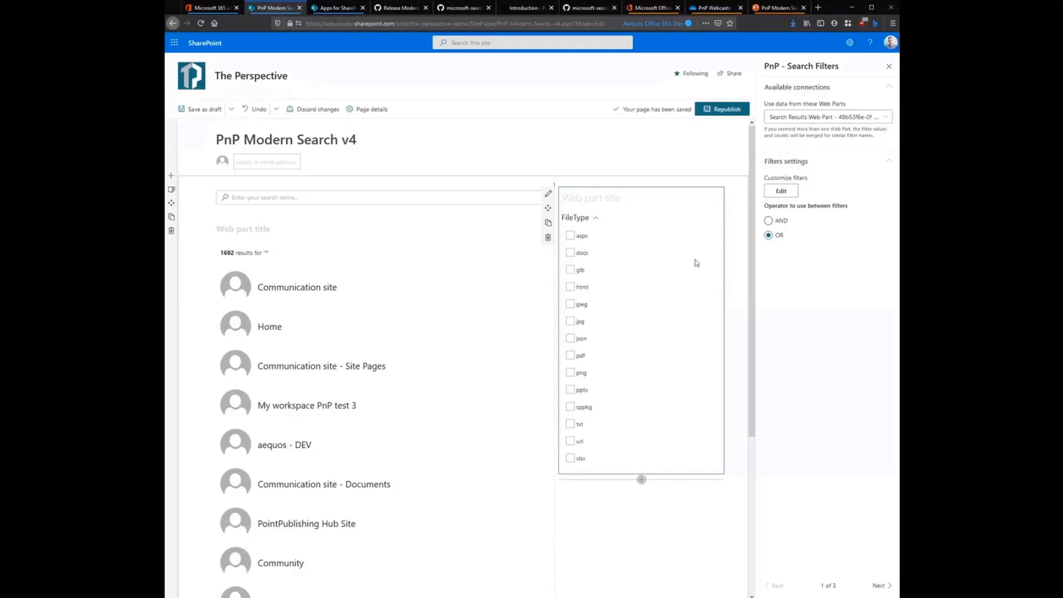
click(529, 299)
click(882, 588)
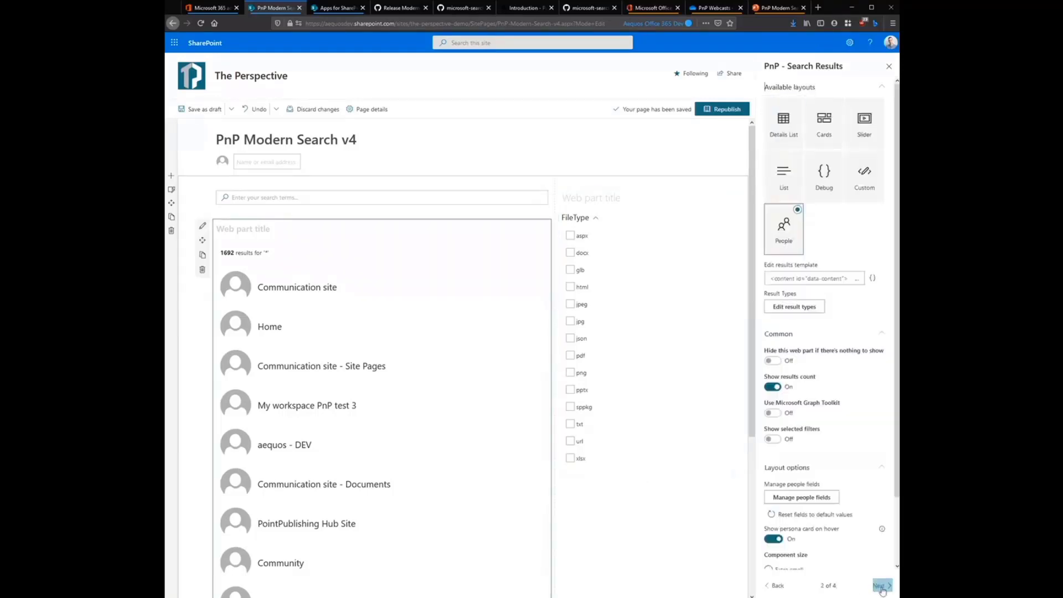
click(882, 588)
click(774, 585)
click(783, 123)
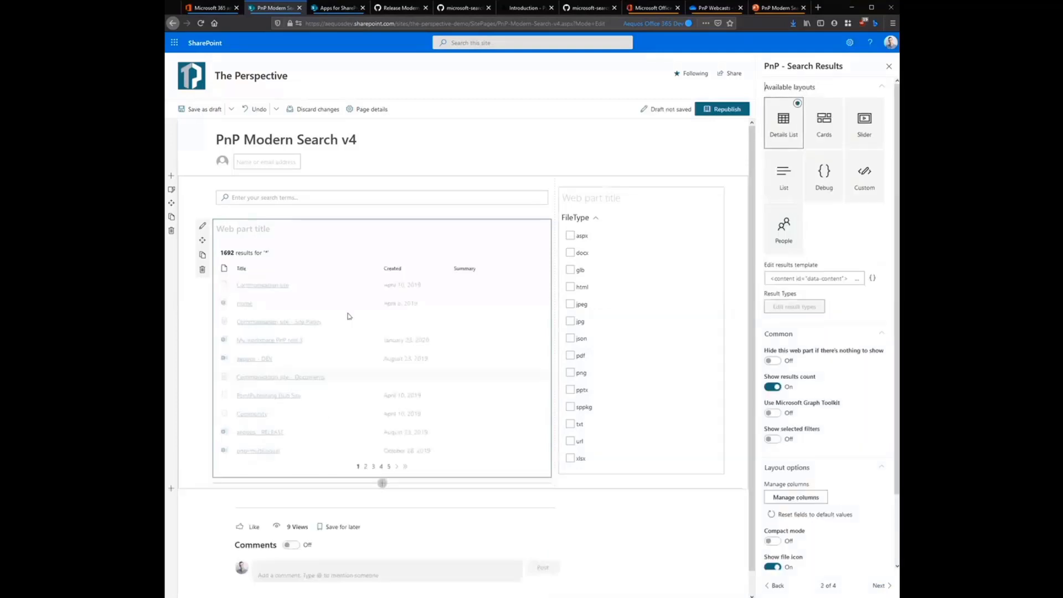
Step: Examine the templates available for the FileType filter and leave the filter settings without saving
click(694, 317)
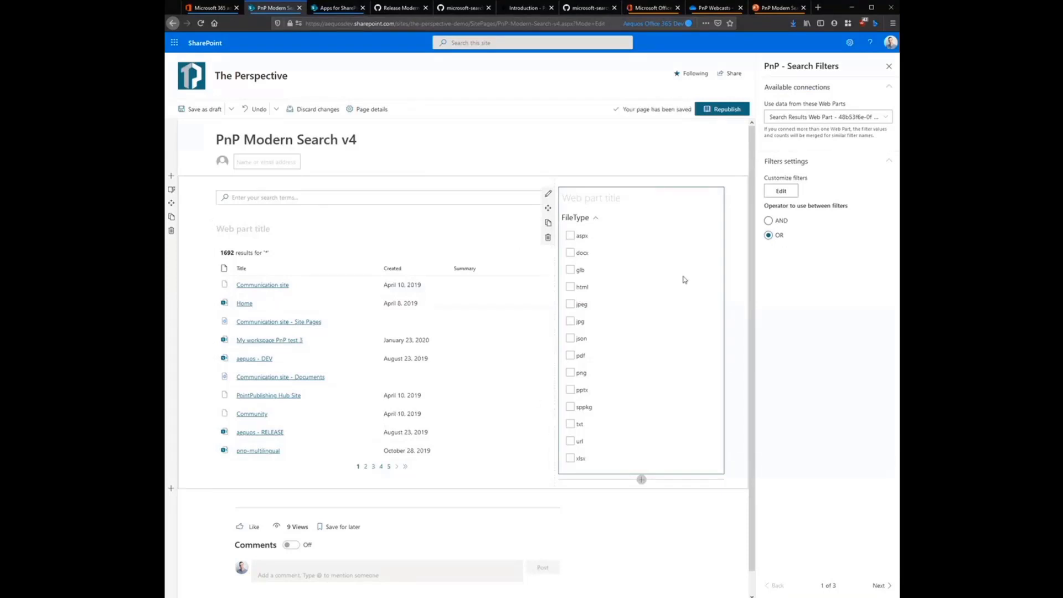
click(781, 191)
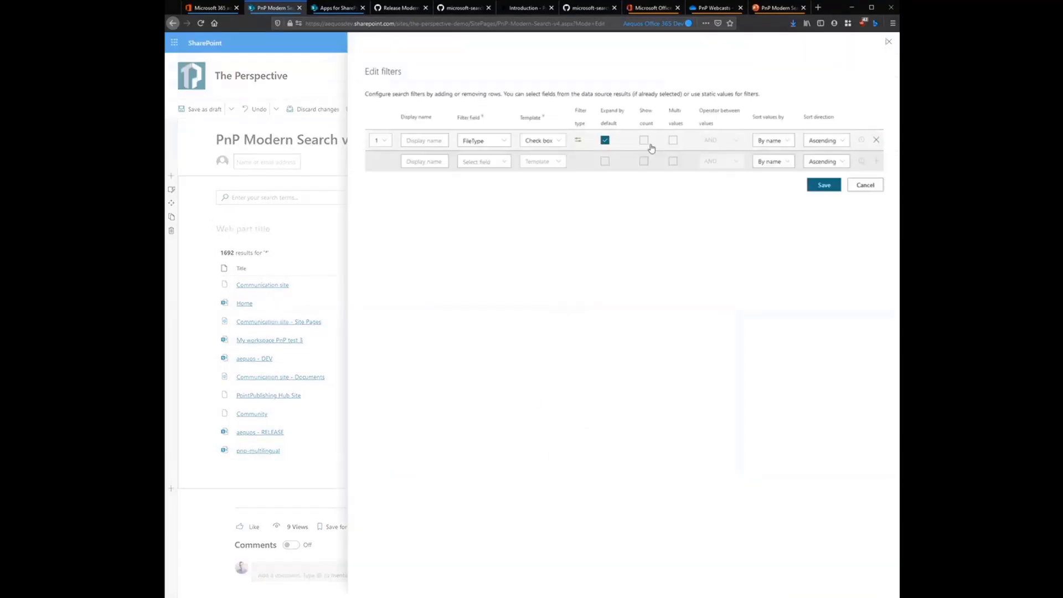
click(560, 141)
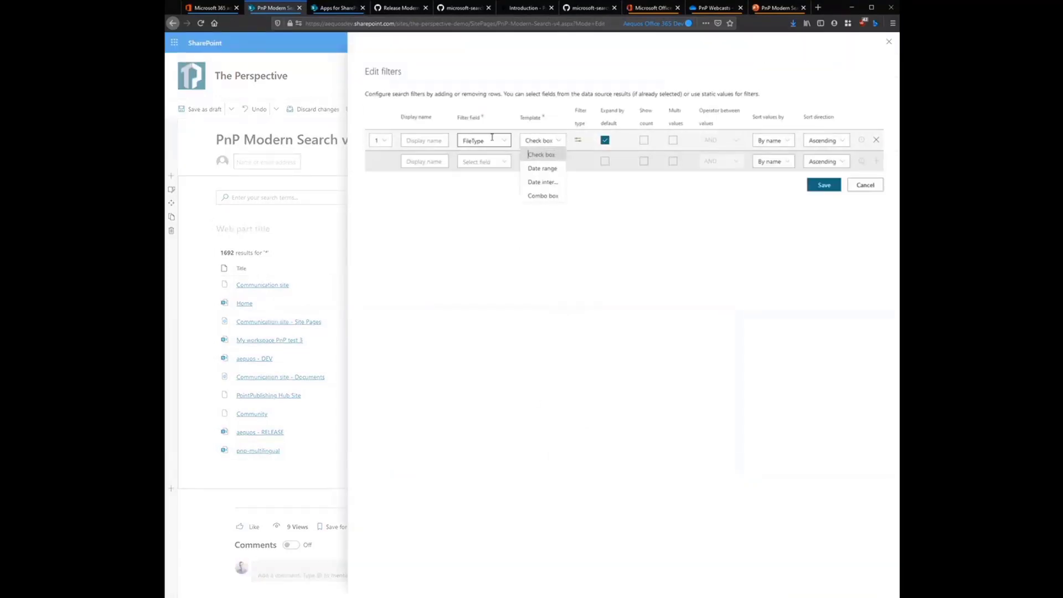
click(865, 185)
Step: Add a second PnP Search Results web part below the details list, using Microsoft Search (beta) as its data source
click(388, 484)
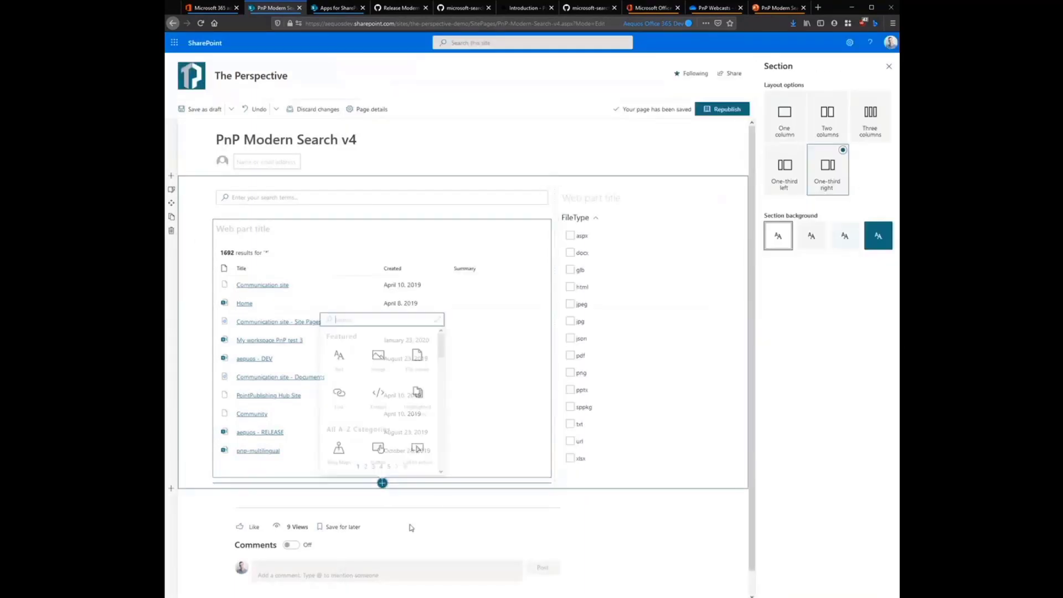
text(pnp)
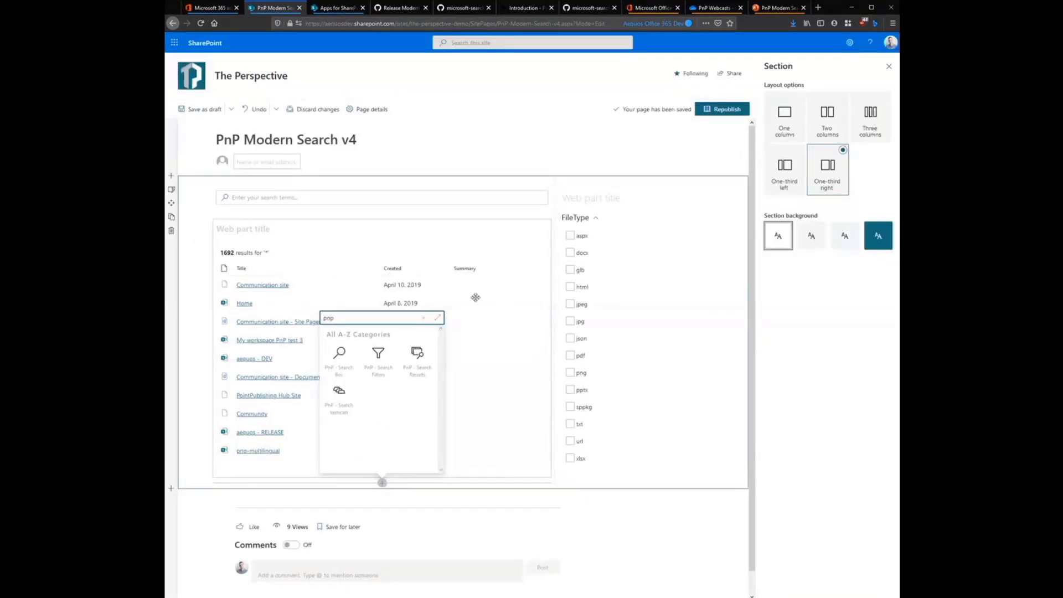
click(416, 368)
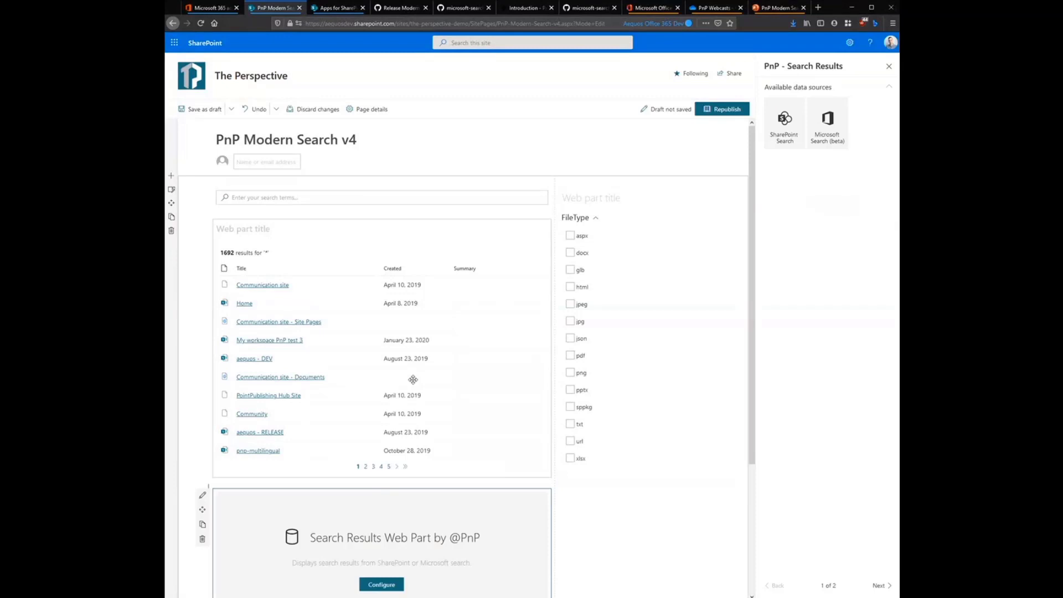
click(820, 143)
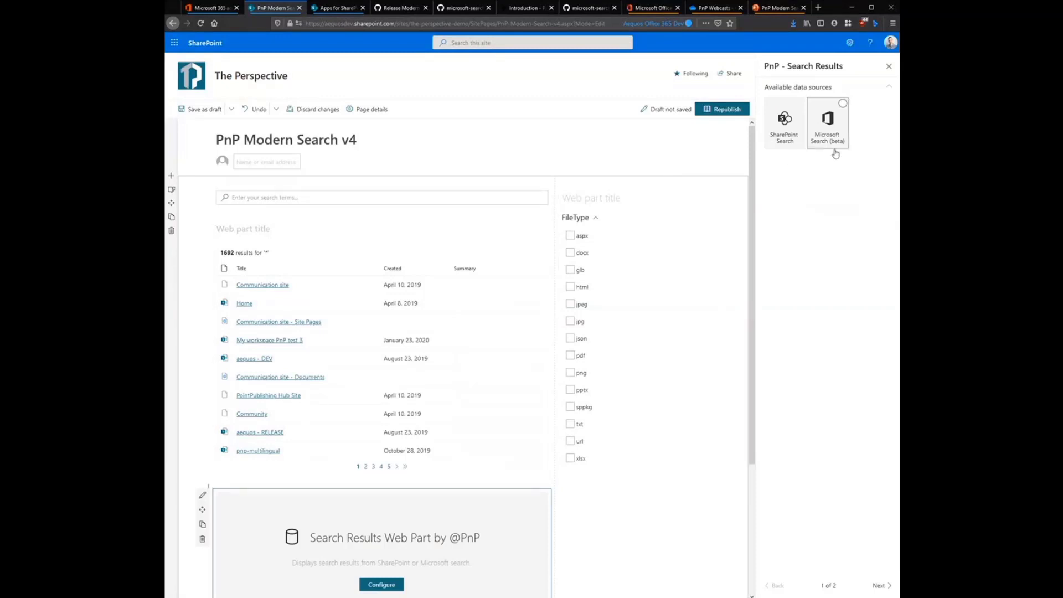
Step: Enable input query text on the new Search Results web part with the static value *, and save the page as a draft
click(880, 585)
click(881, 586)
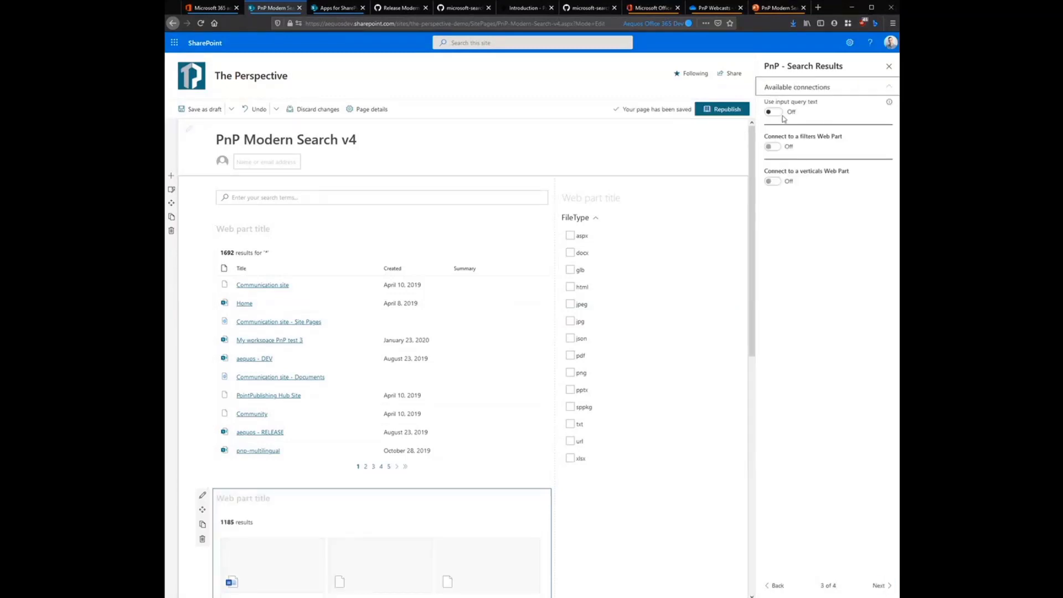
click(774, 112)
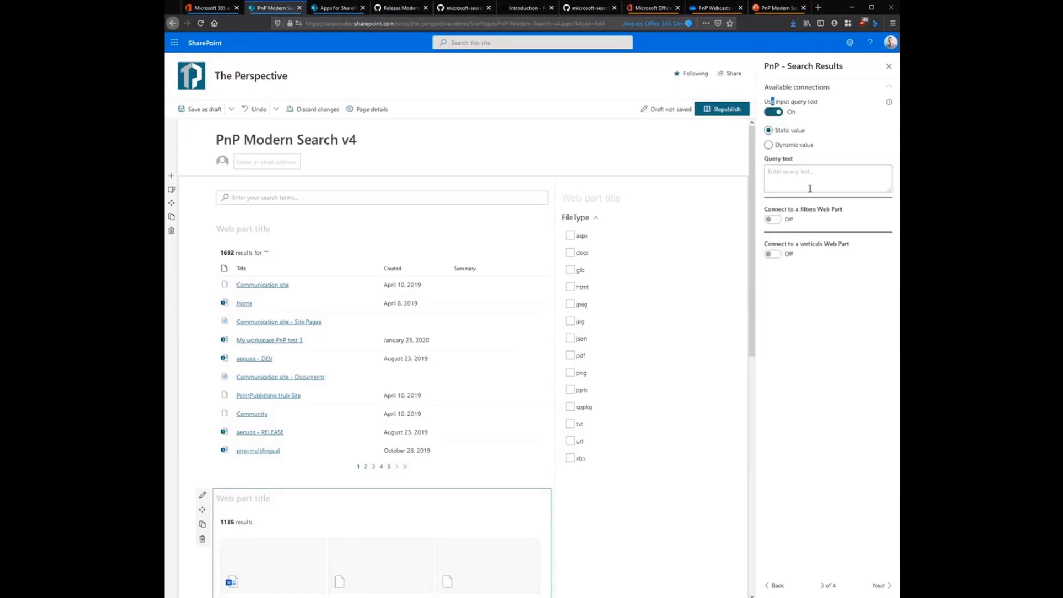
click(810, 183)
text(*)
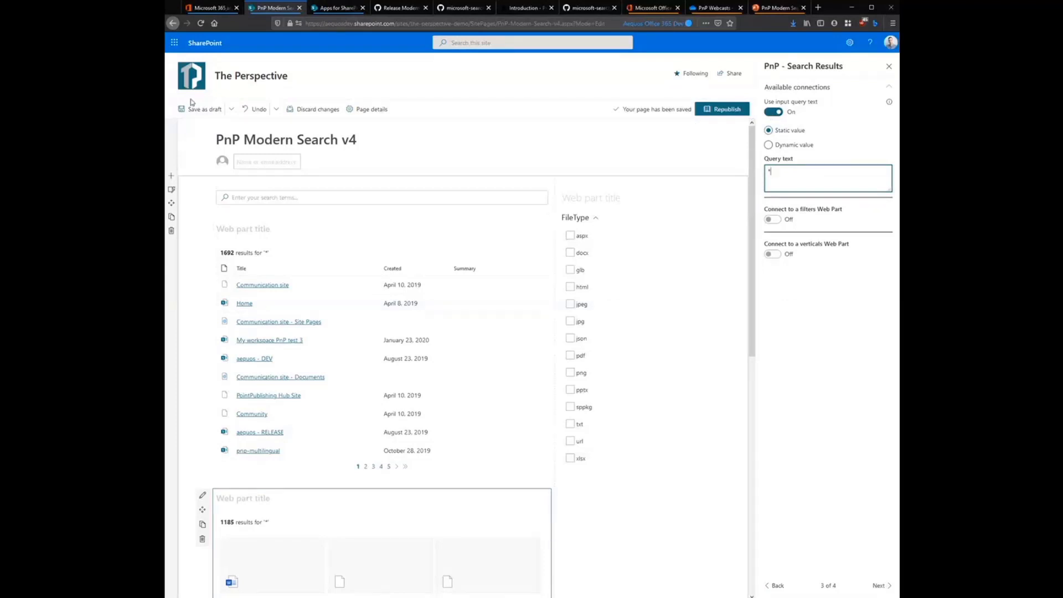
click(205, 110)
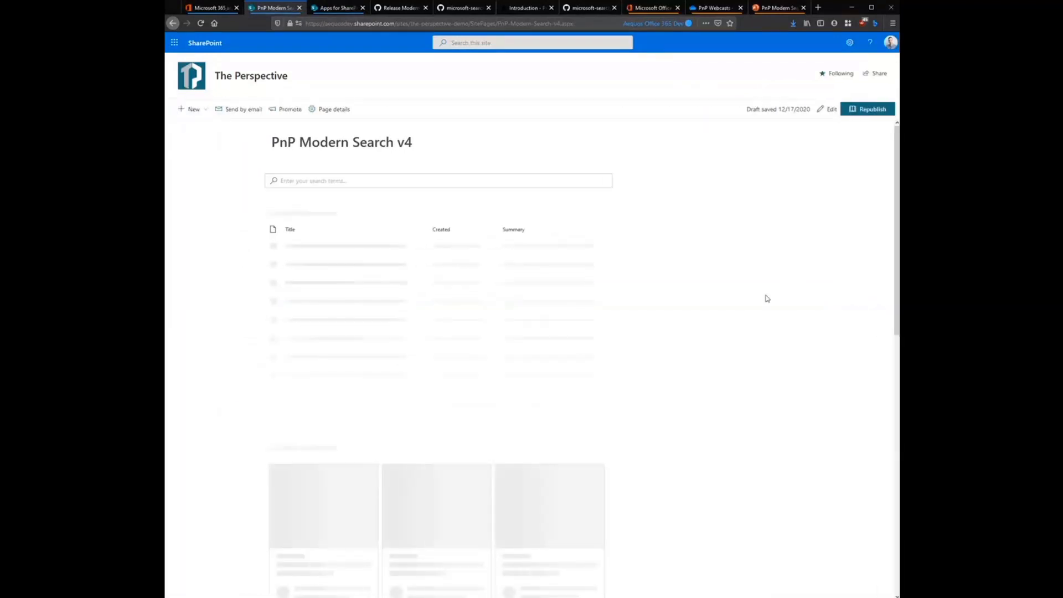
Step: Edit the page and connect the FileType Search Filters web part to the second Search Results web part as well
click(829, 109)
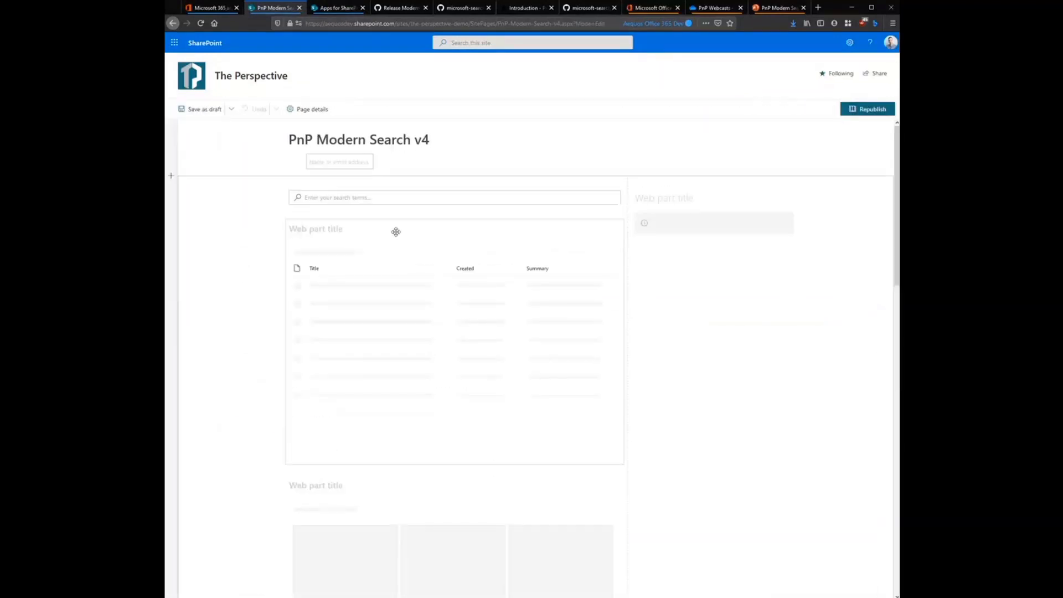
click(275, 226)
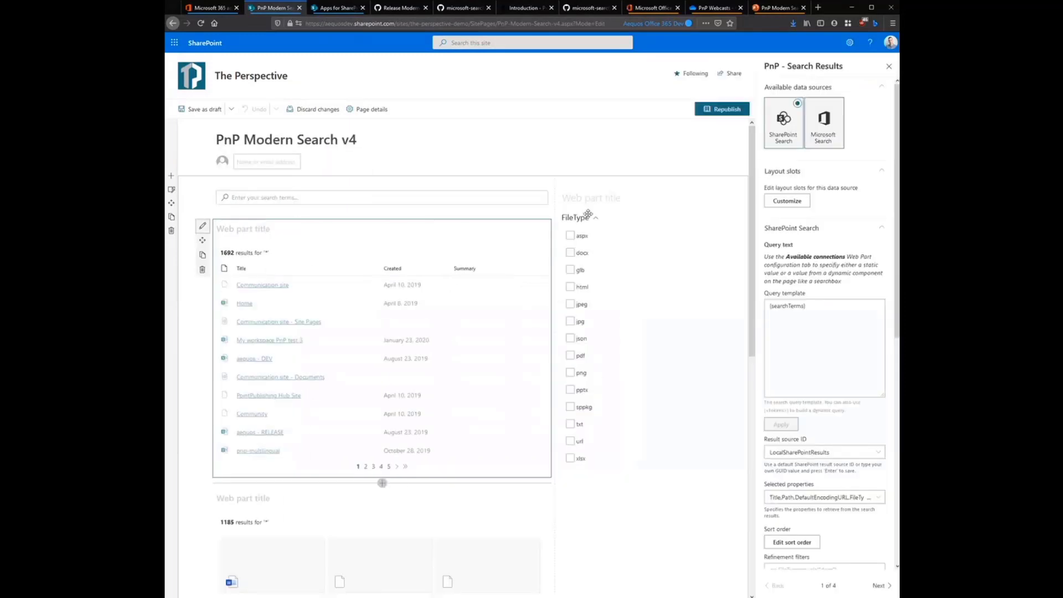
click(600, 261)
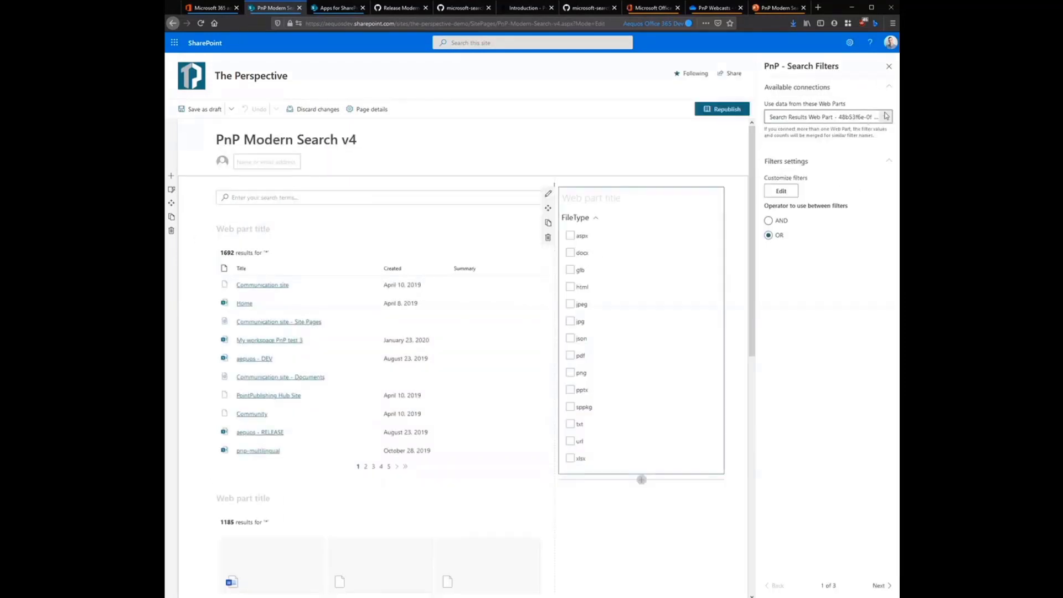
click(825, 117)
click(794, 153)
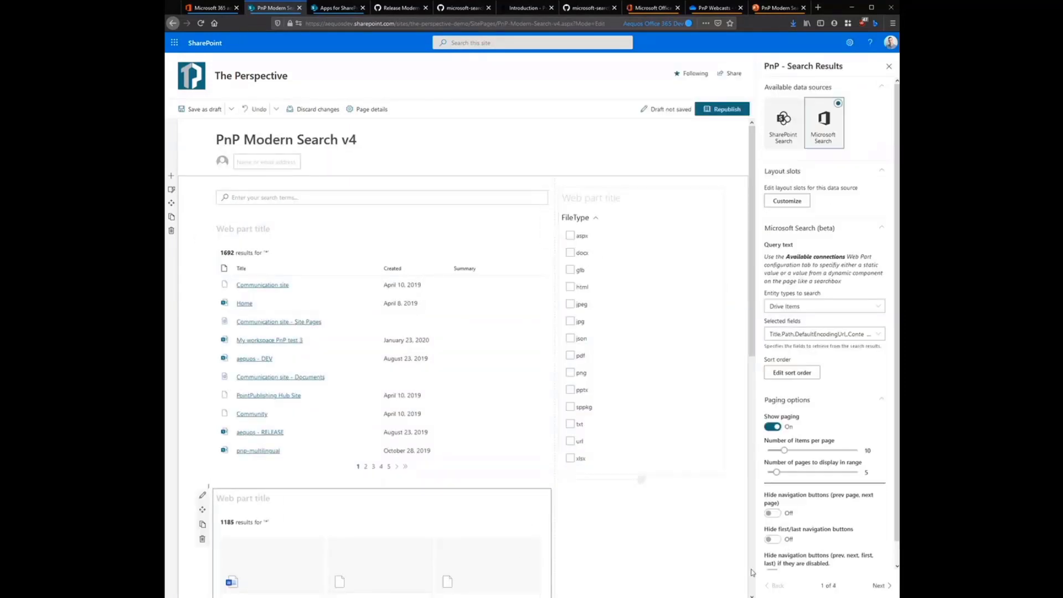
Step: Connect the Microsoft Search results web part to the Search Filters web part, leave verticals off, and save the page as a draft
click(883, 586)
click(882, 585)
click(774, 220)
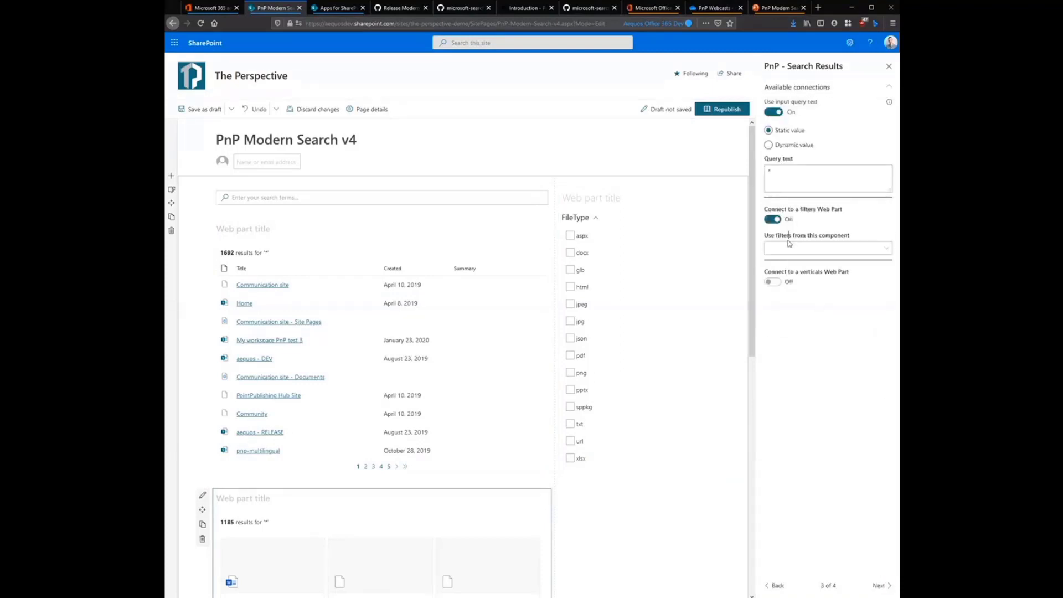
click(785, 253)
click(780, 266)
click(773, 282)
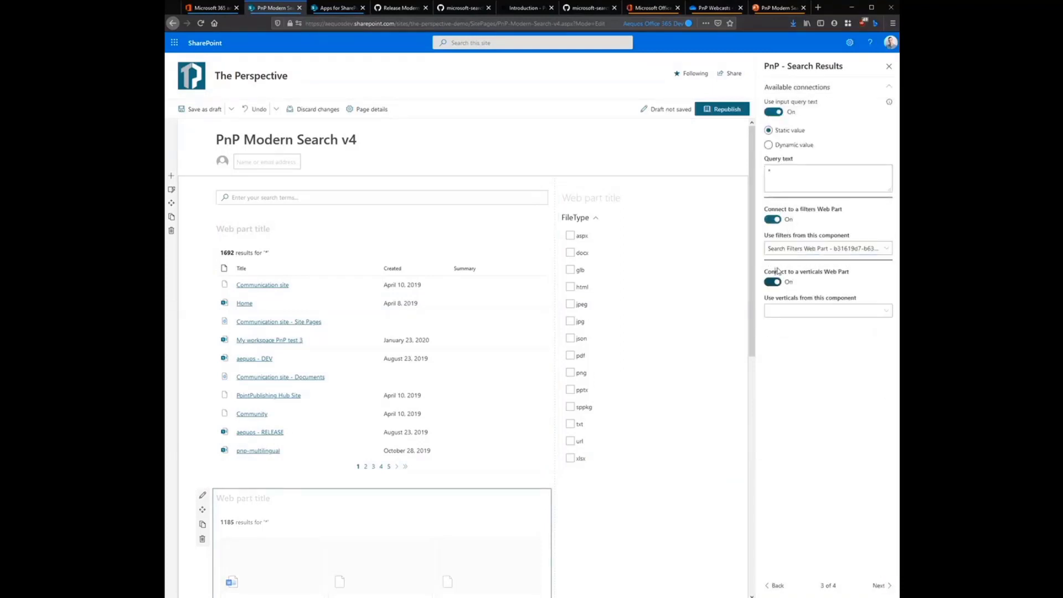
click(774, 283)
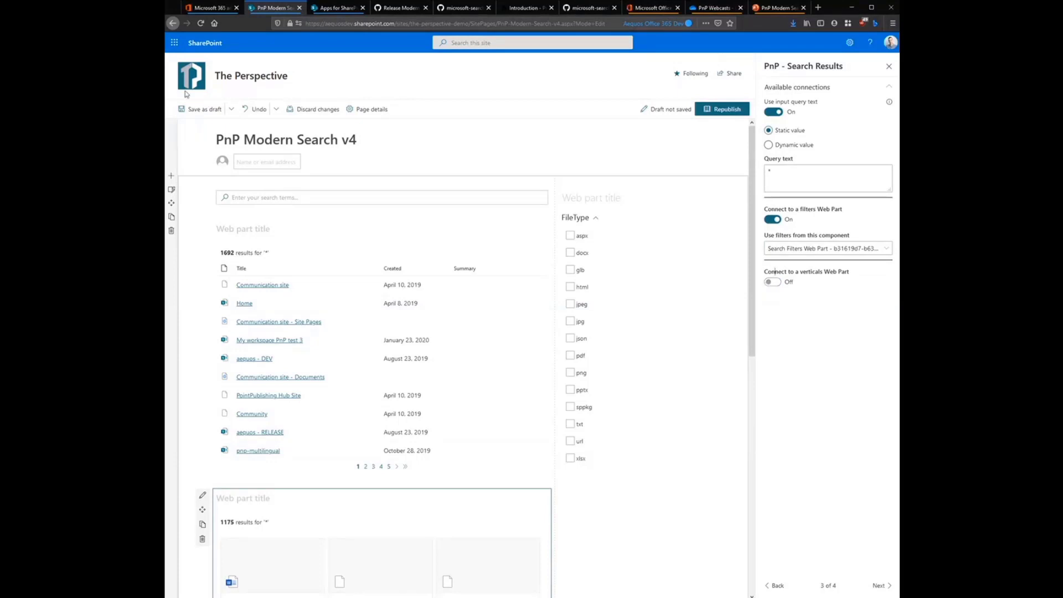
click(208, 116)
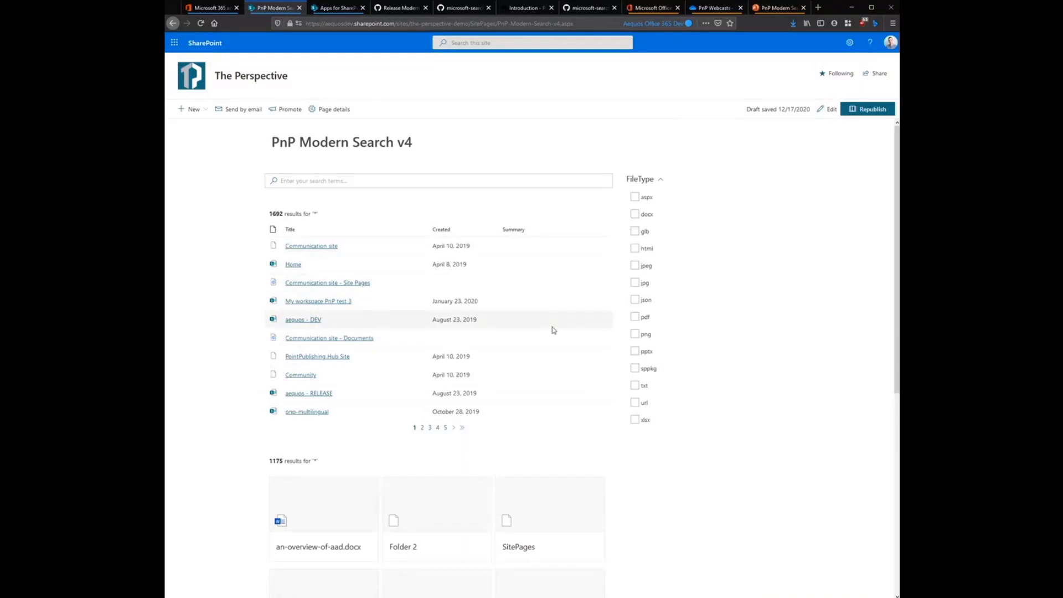
Step: Filter the page by the docx file type and review the results in both Search Results web parts
click(668, 216)
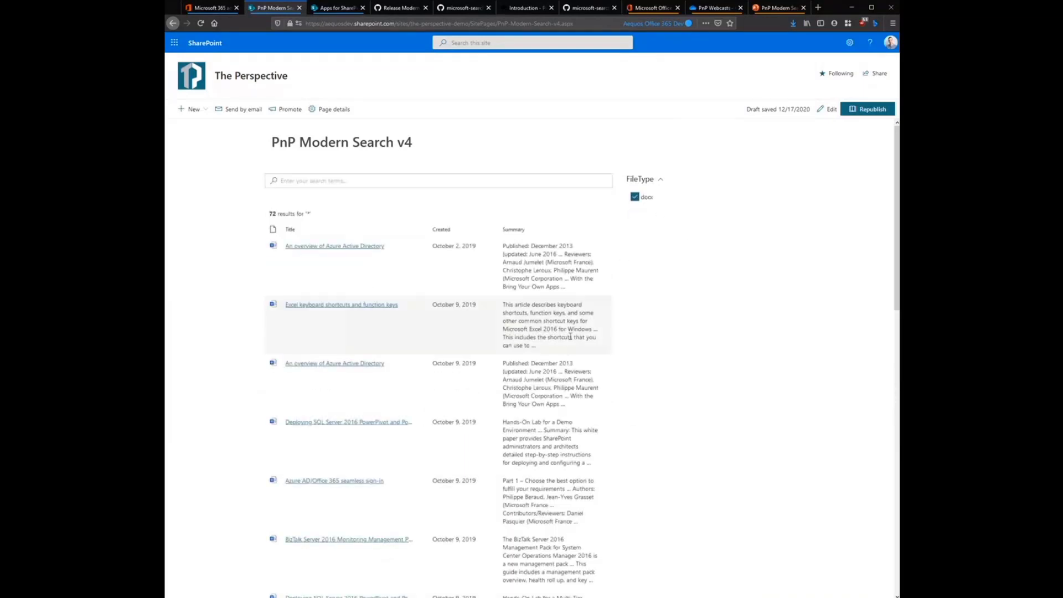
scroll(571, 388, down, 8)
scroll(568, 434, up, 10)
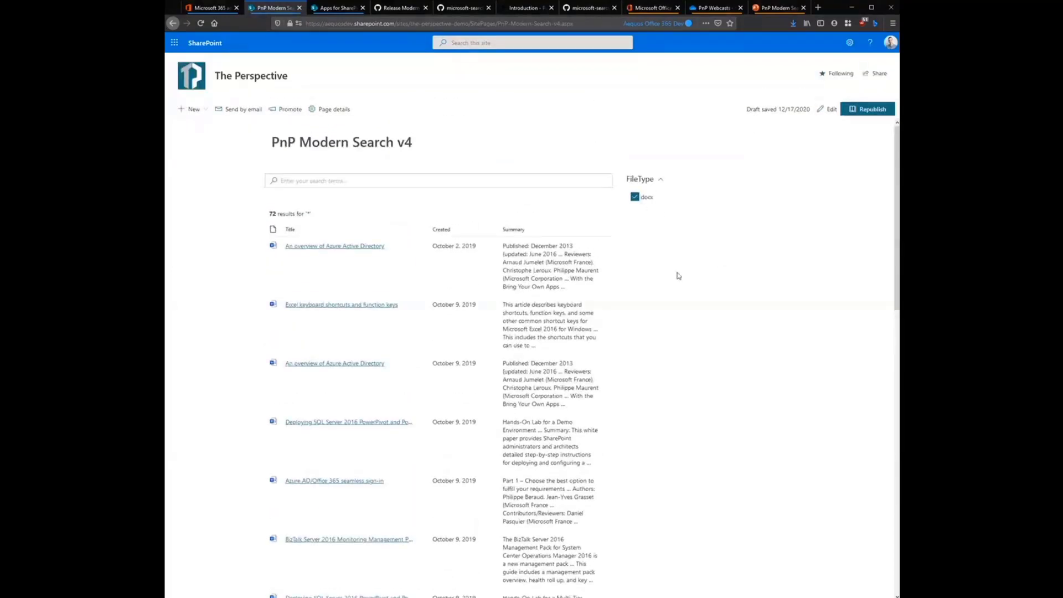
scroll(664, 304, down, 10)
scroll(637, 330, up, 8)
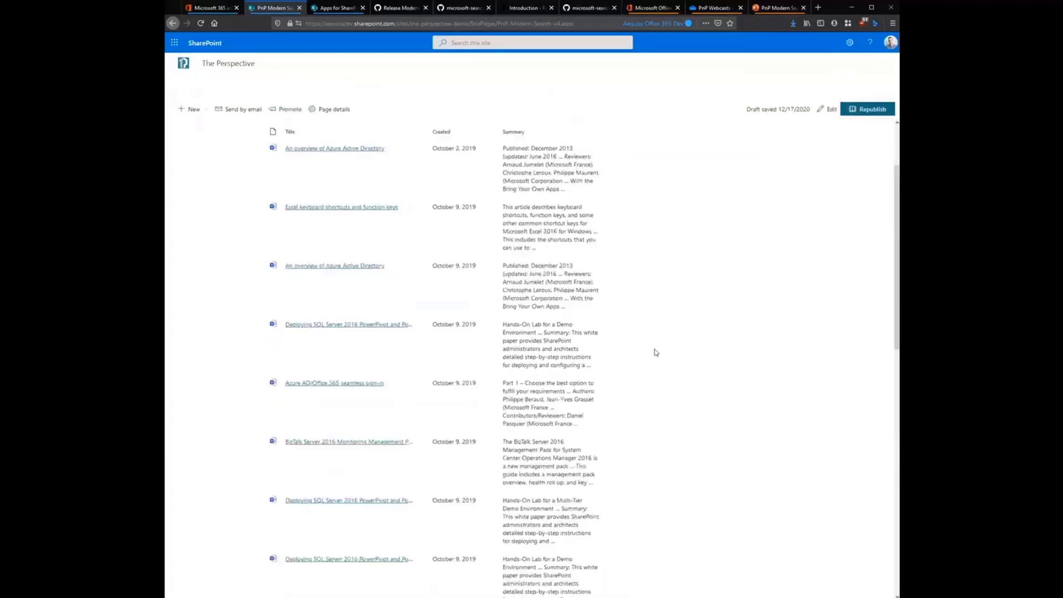
scroll(657, 333, up, 3)
Step: Allow multiple values on the FileType filter with OR as the operator between values, and save the filter settings
click(828, 109)
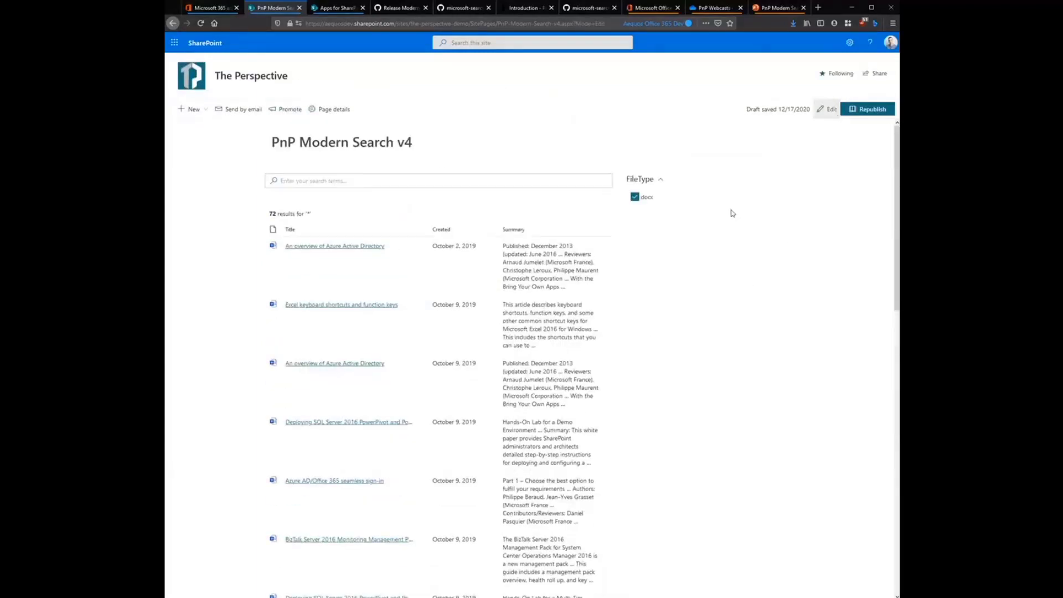
click(621, 193)
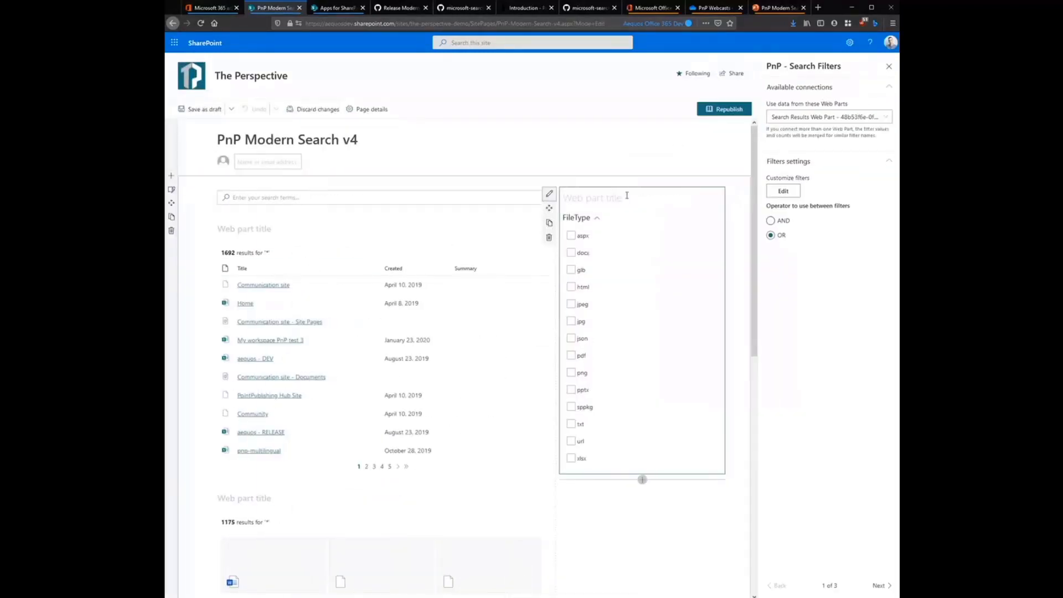
click(787, 192)
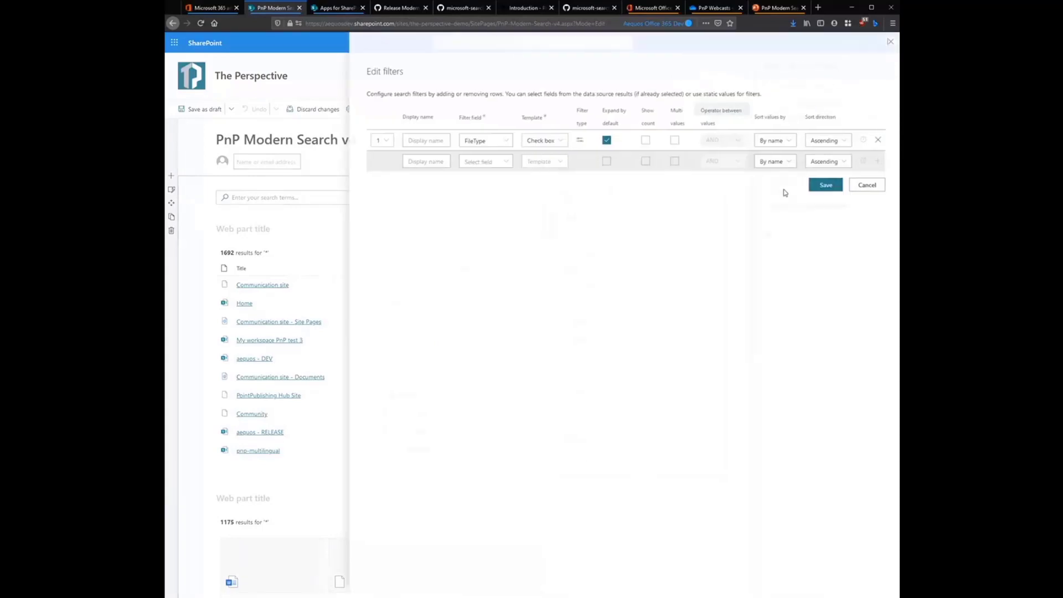
click(672, 140)
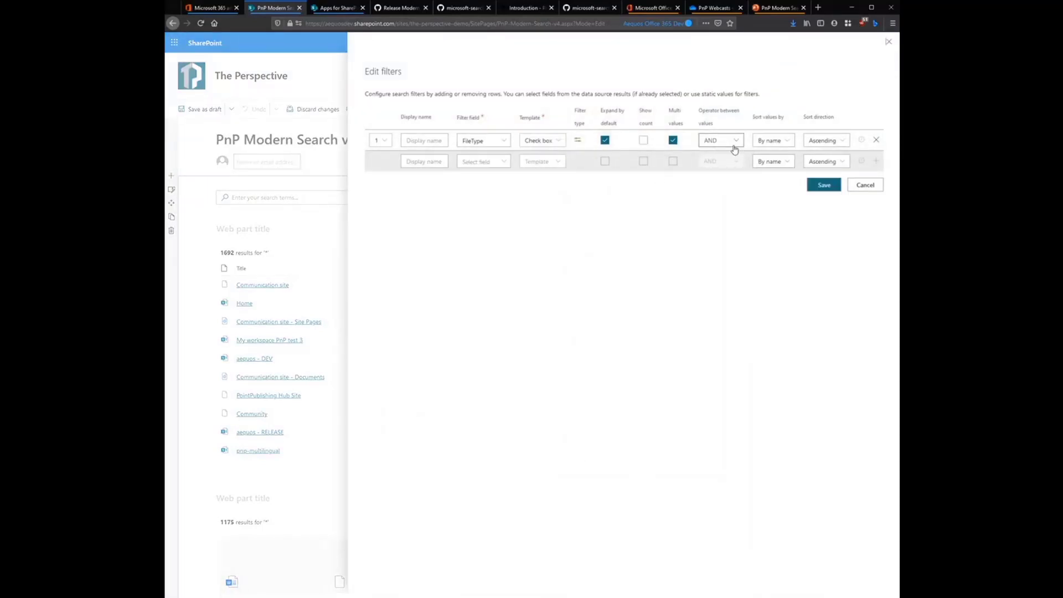
click(723, 140)
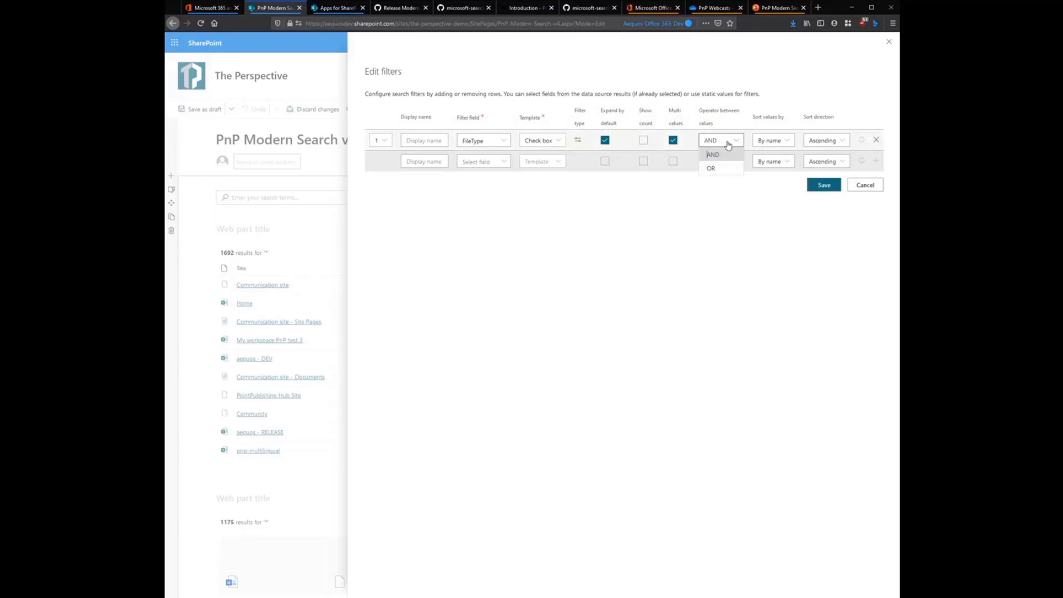
click(724, 174)
click(824, 186)
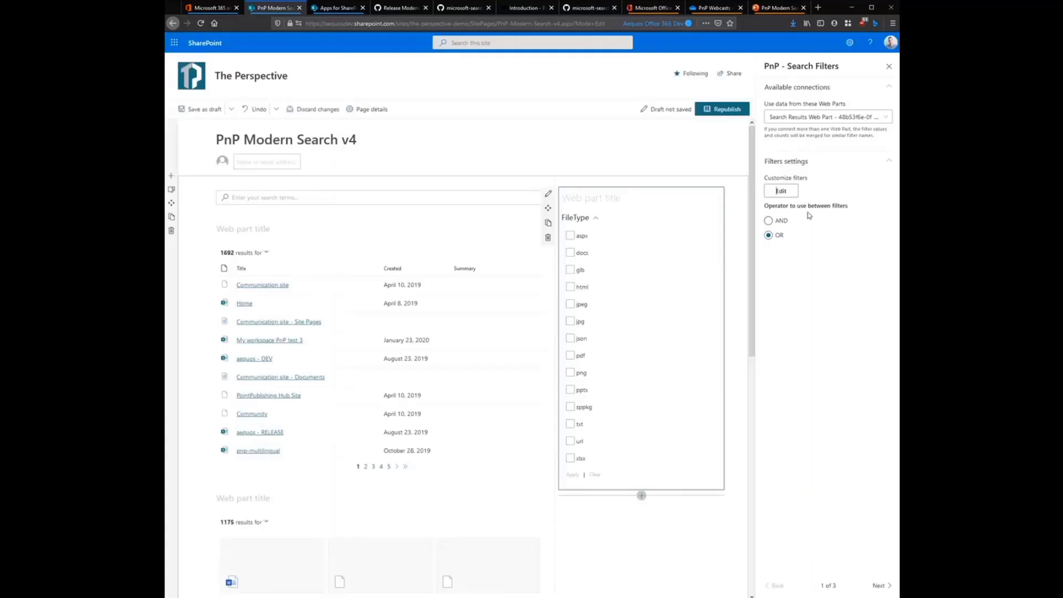
Step: Select docx and pdf together in the FileType filter, review both result lists, and deselect both file types
scroll(268, 135, down, 3)
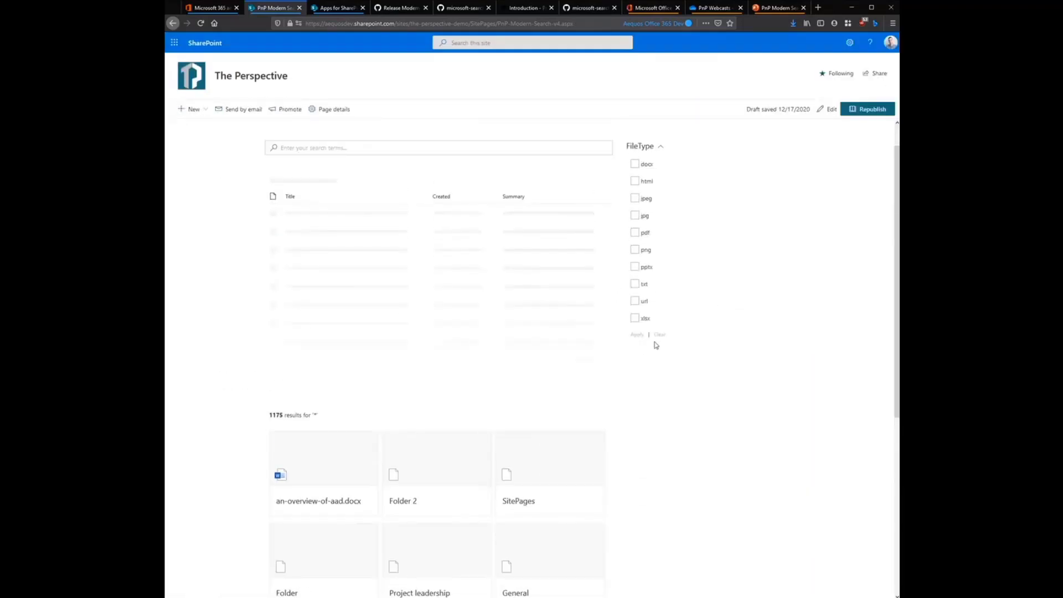
click(635, 164)
click(635, 233)
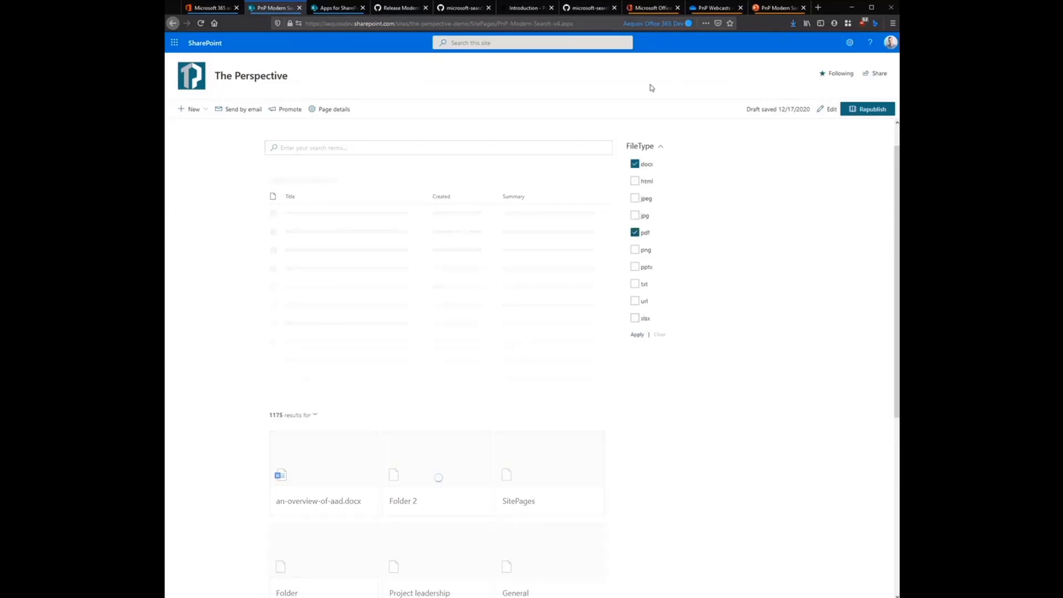
scroll(590, 279, down, 5)
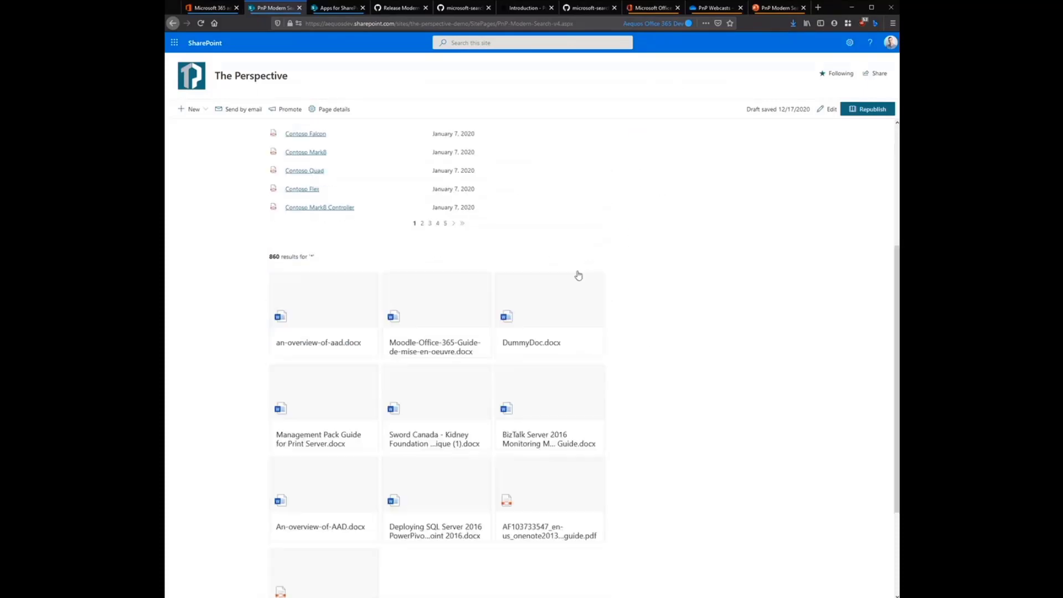
scroll(584, 311, up, 6)
scroll(587, 321, up, 1)
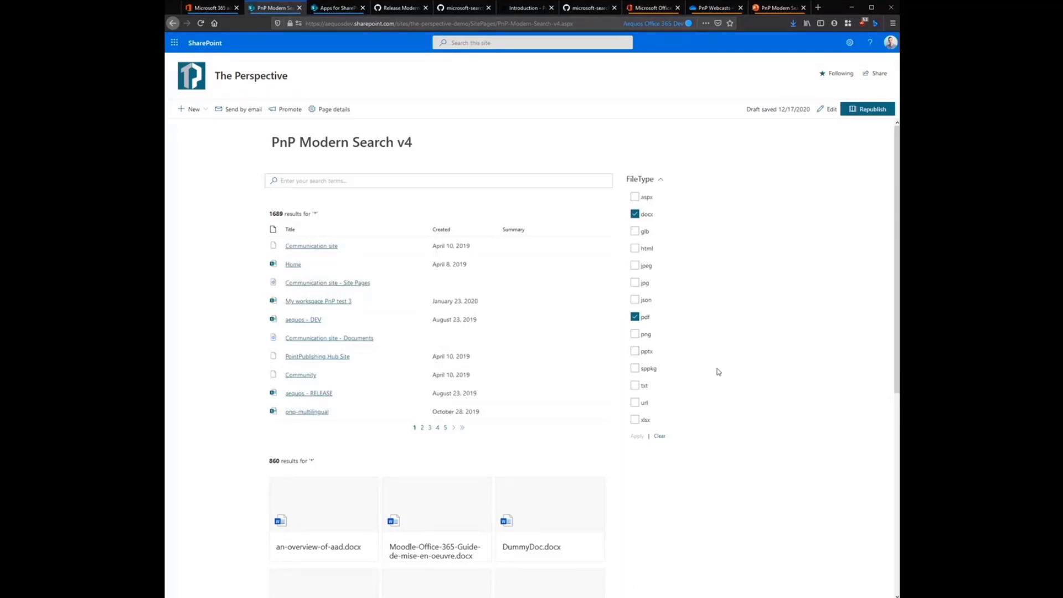
click(636, 317)
click(635, 214)
Step: Edit the page and open the extensibility library configuration of the Microsoft Search results web part
click(830, 109)
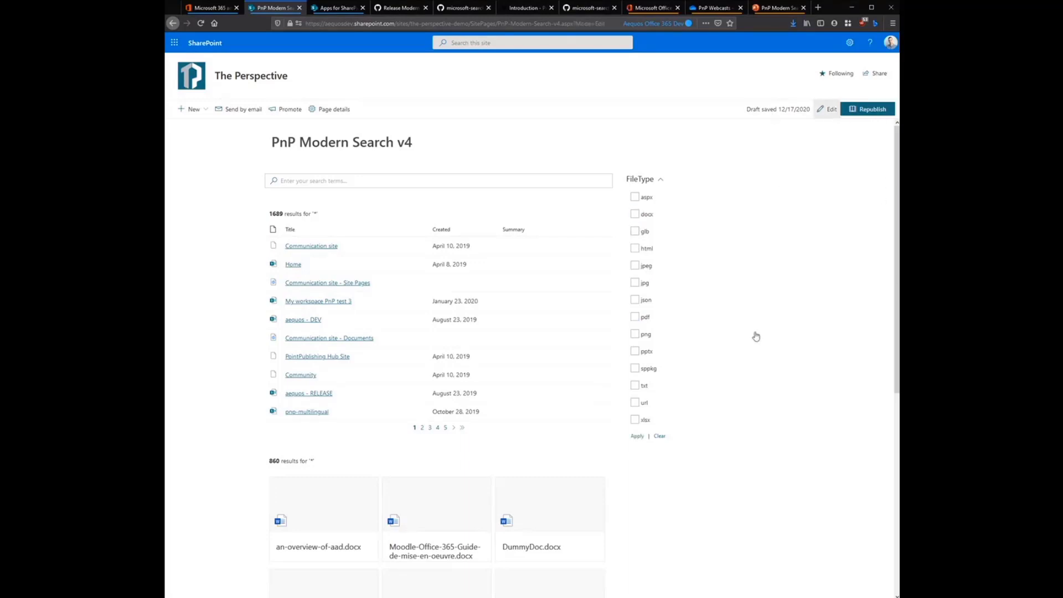
scroll(649, 283, down, 3)
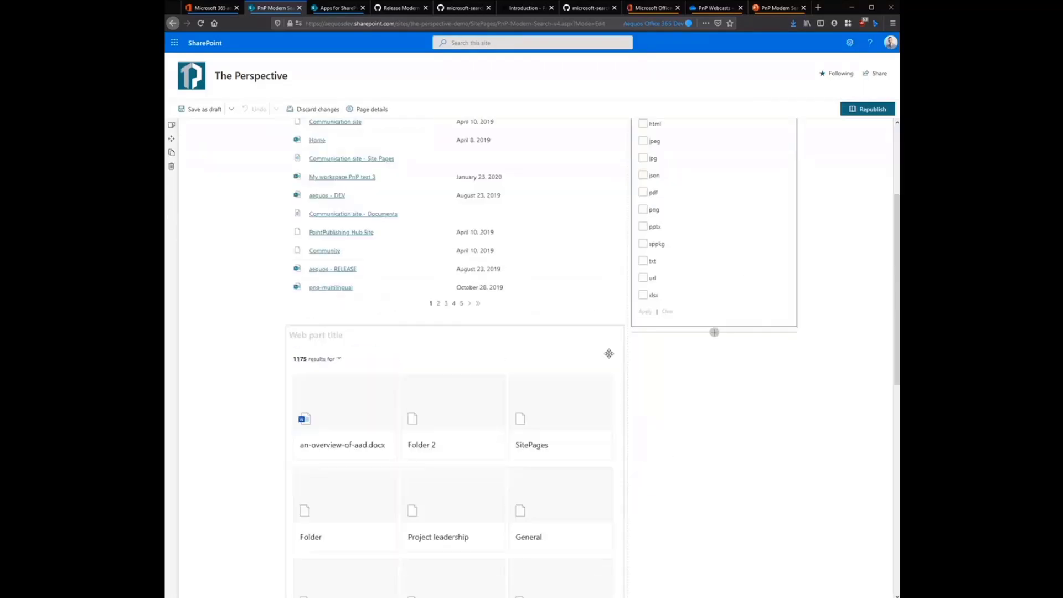
click(276, 301)
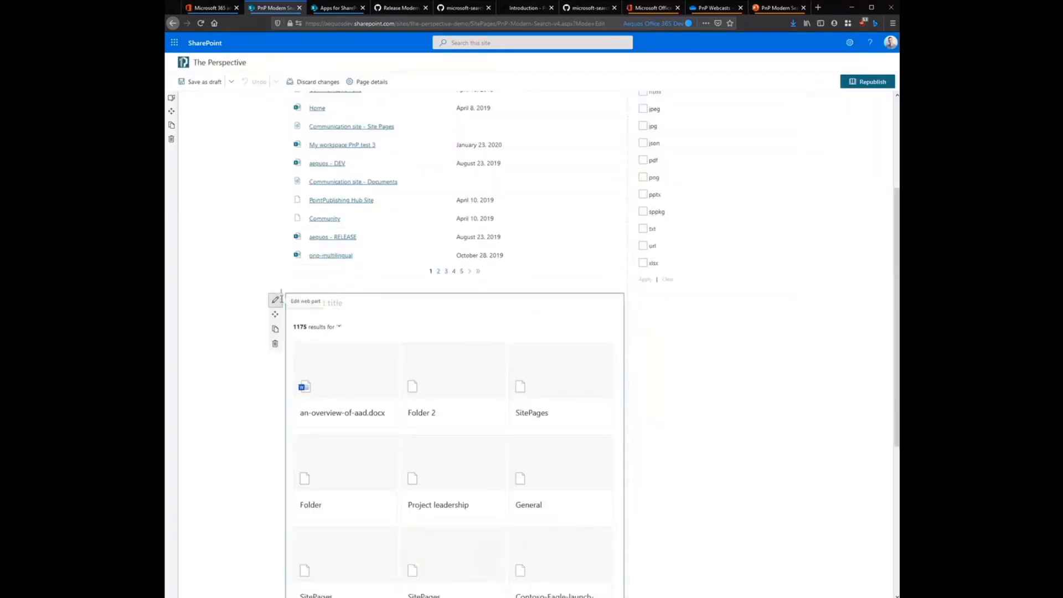
click(883, 585)
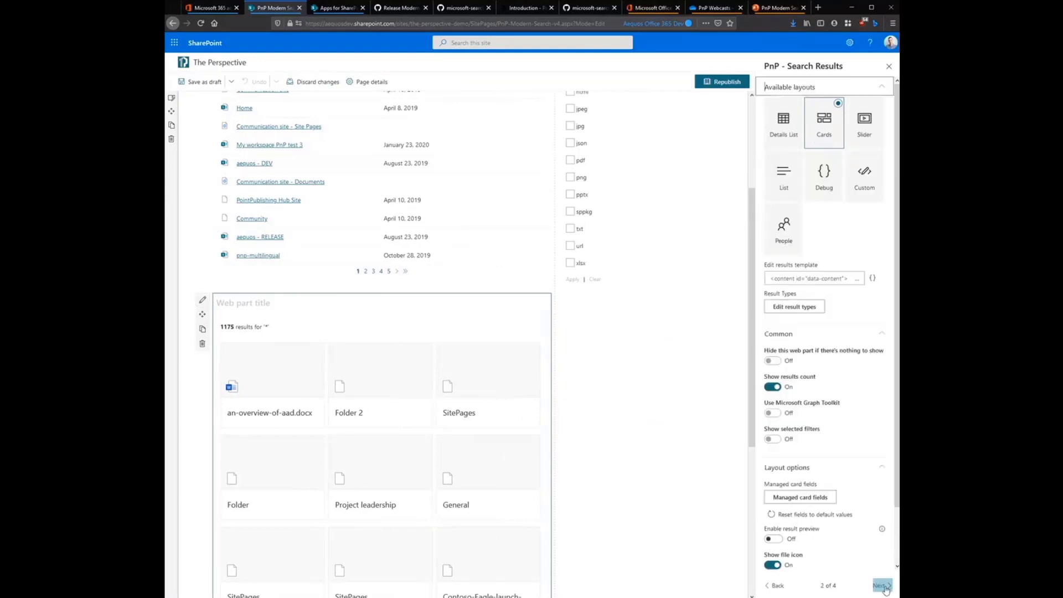
click(883, 585)
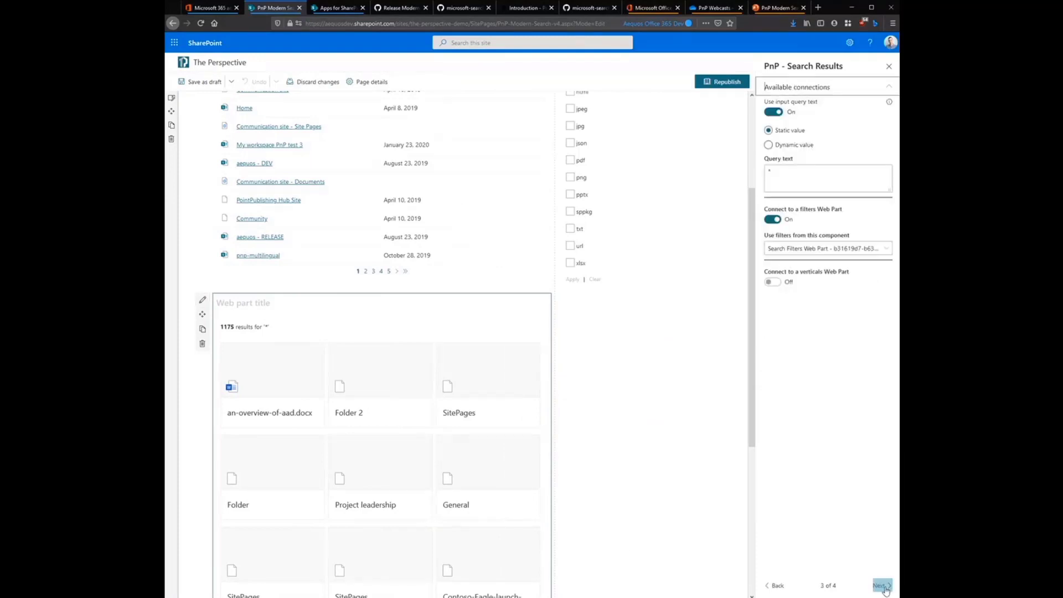
click(884, 587)
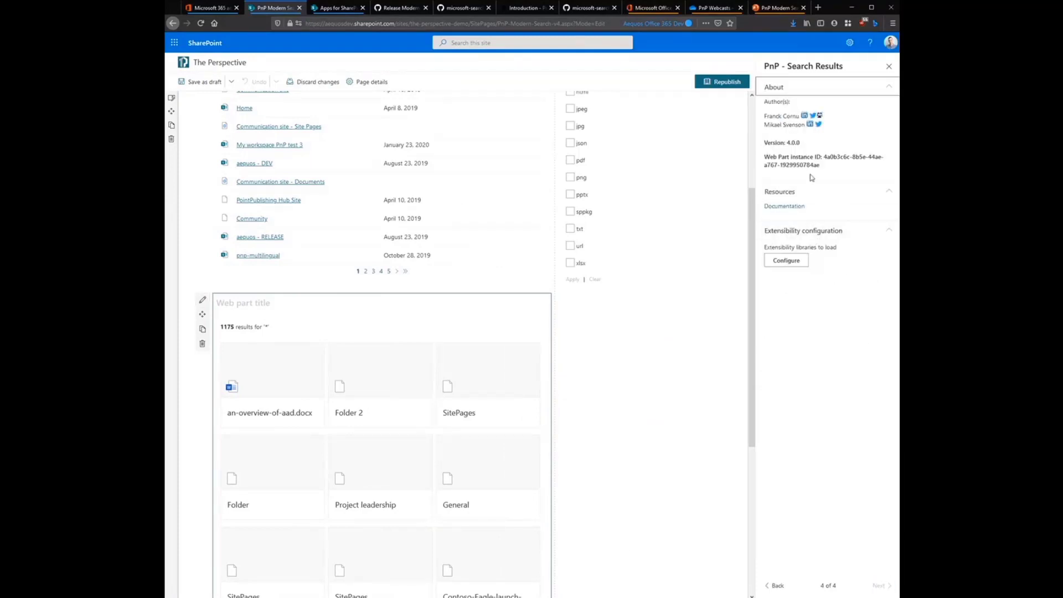
click(786, 260)
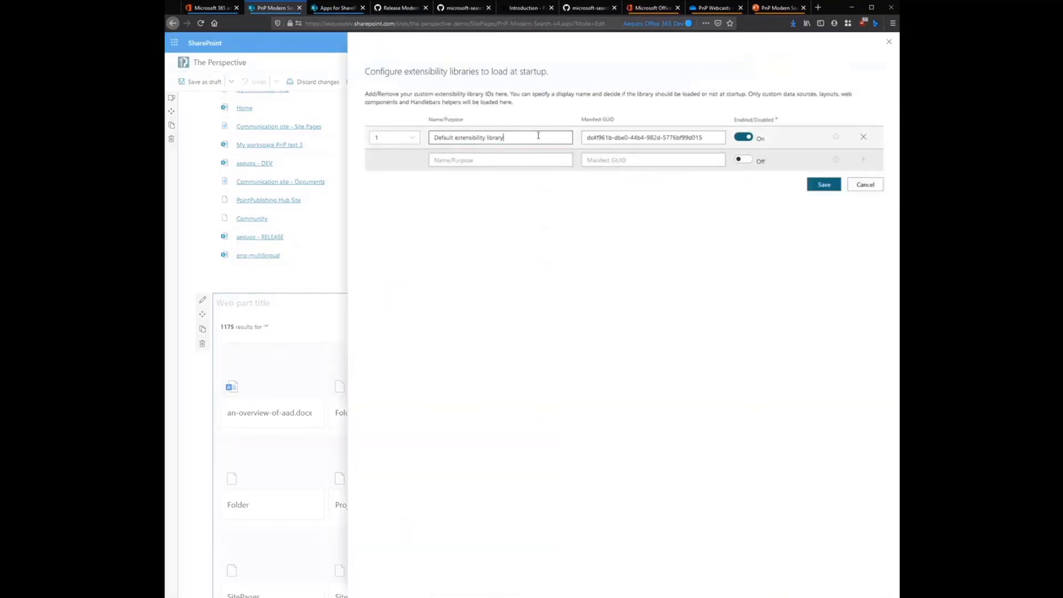
Step: Examine the name and manifest GUID of the default extensibility library and save the library configuration
drag(538, 135, 404, 142)
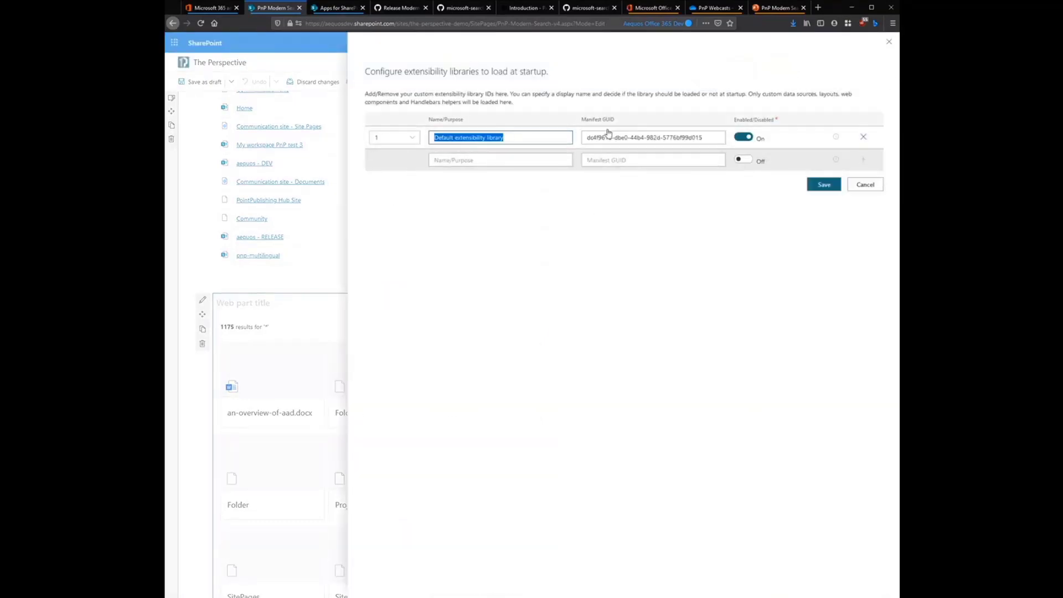
drag(588, 137, 717, 135)
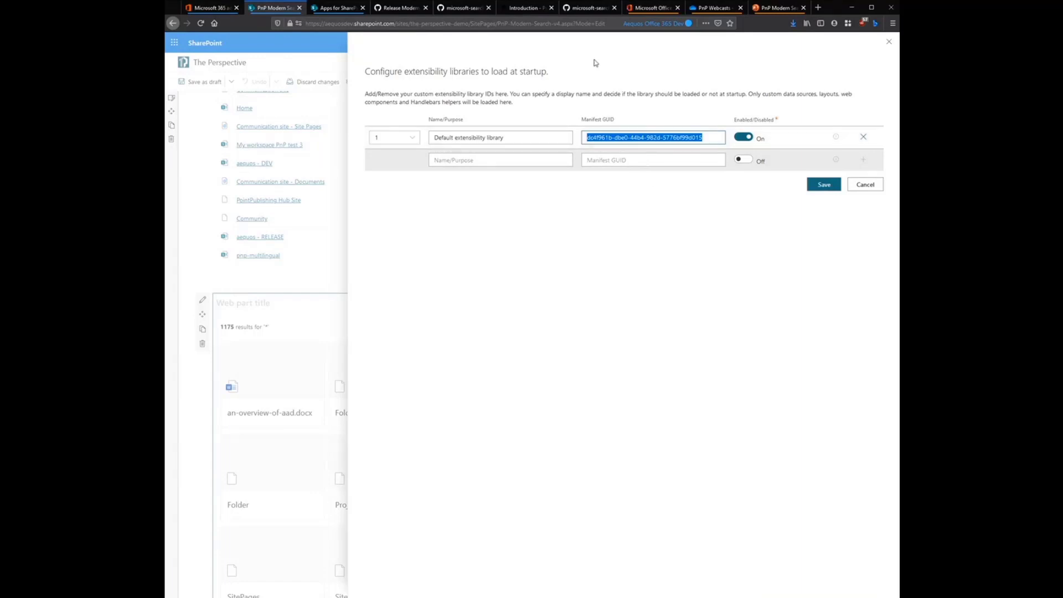
click(824, 183)
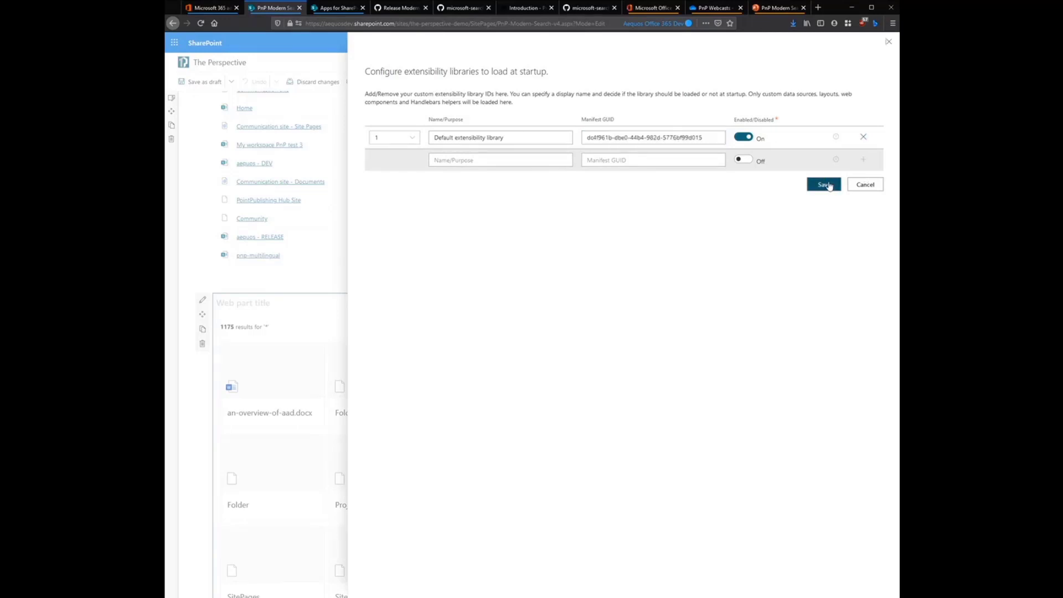
Step: Switch to GitHub and open the develop branch of microsoft-search's pnp-modern-search-extensibility-samples repository
click(468, 7)
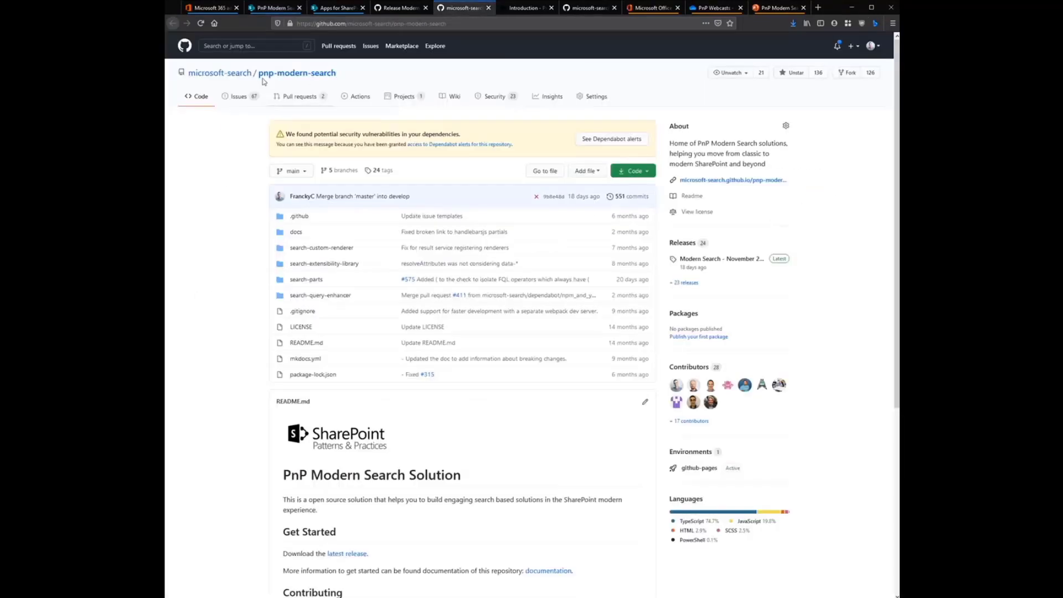
click(229, 75)
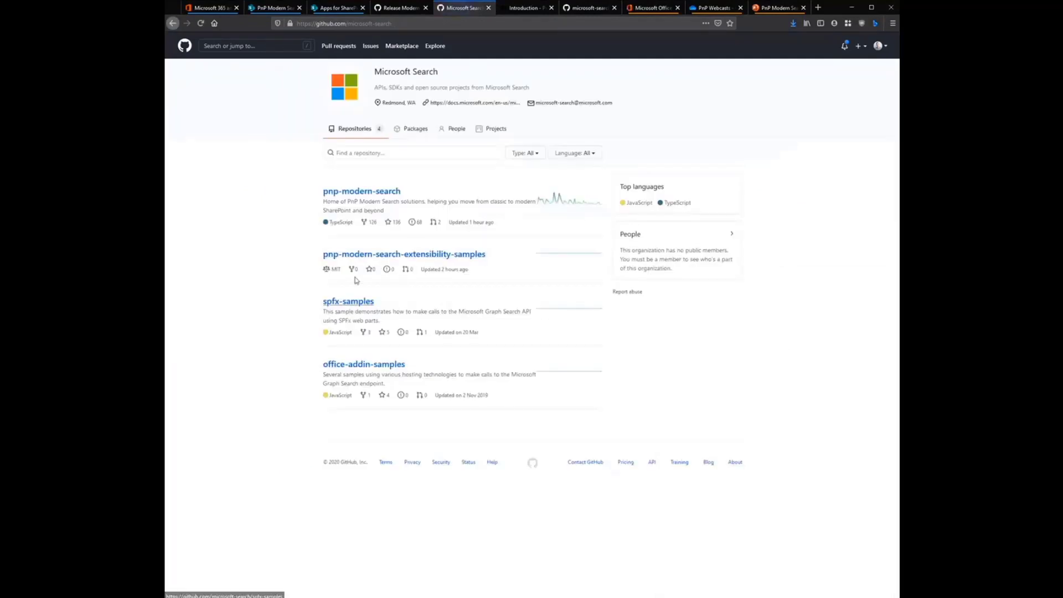
click(441, 256)
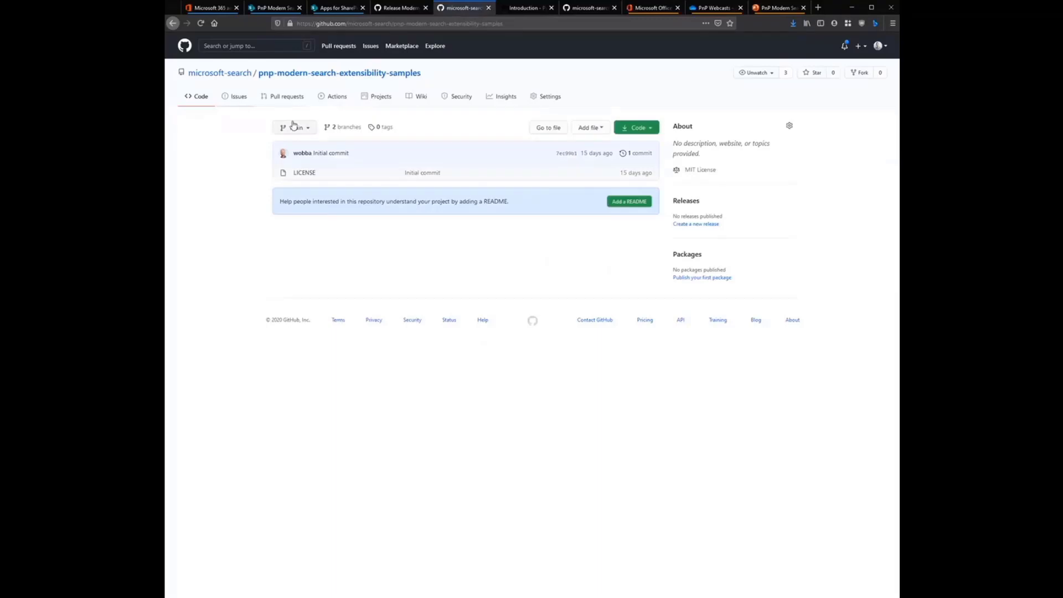
click(294, 127)
click(298, 209)
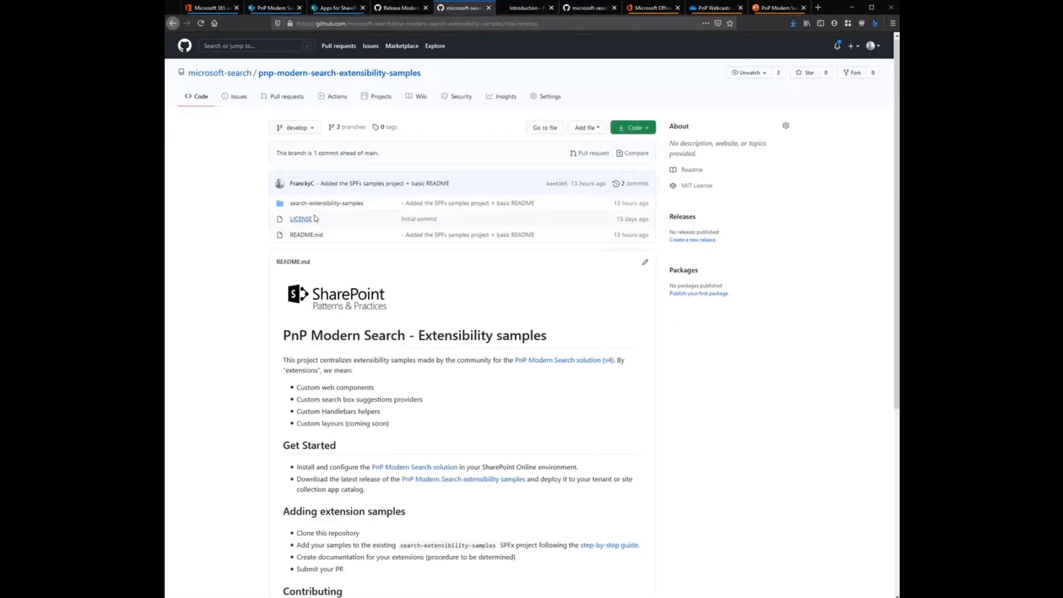
Step: Open the search-extensibility-samples folder on the develop branch and look over its project files
click(328, 205)
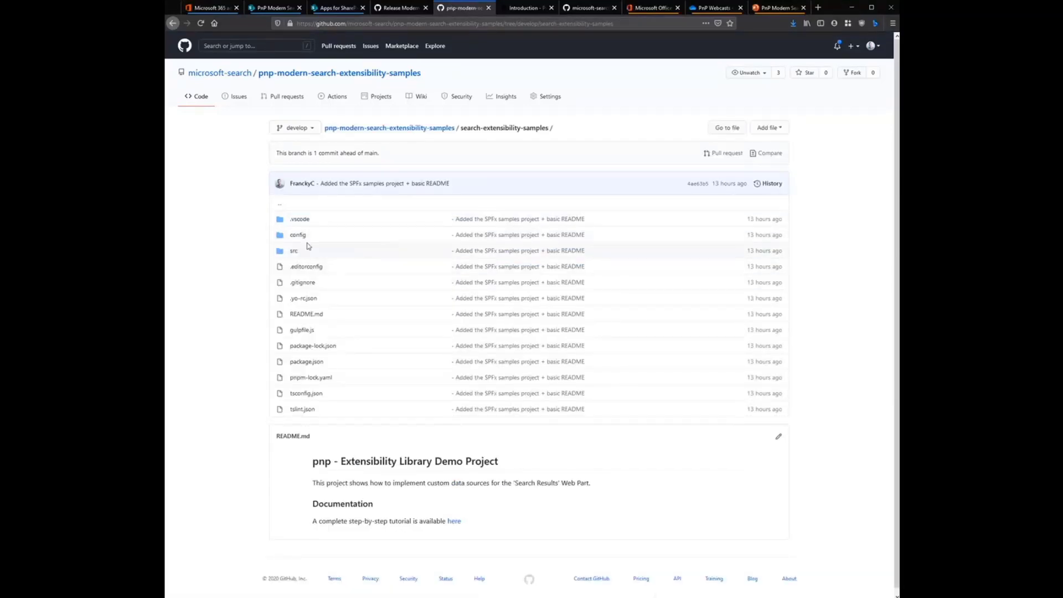
scroll(330, 306, down, 1)
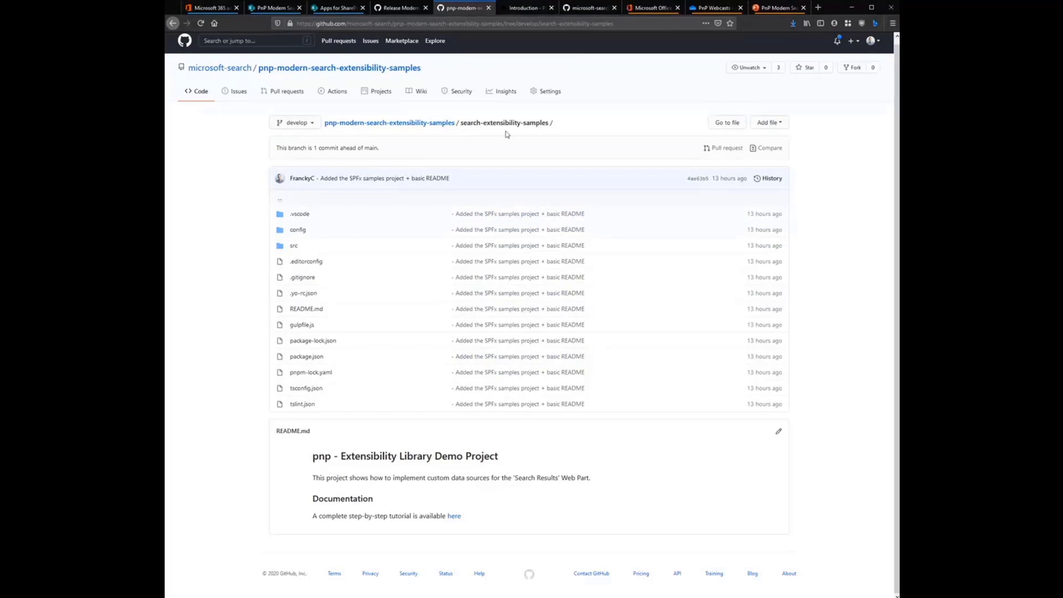
Step: Switch to the SharePoint page and go back to the layout settings of the Microsoft Search results web part
click(272, 8)
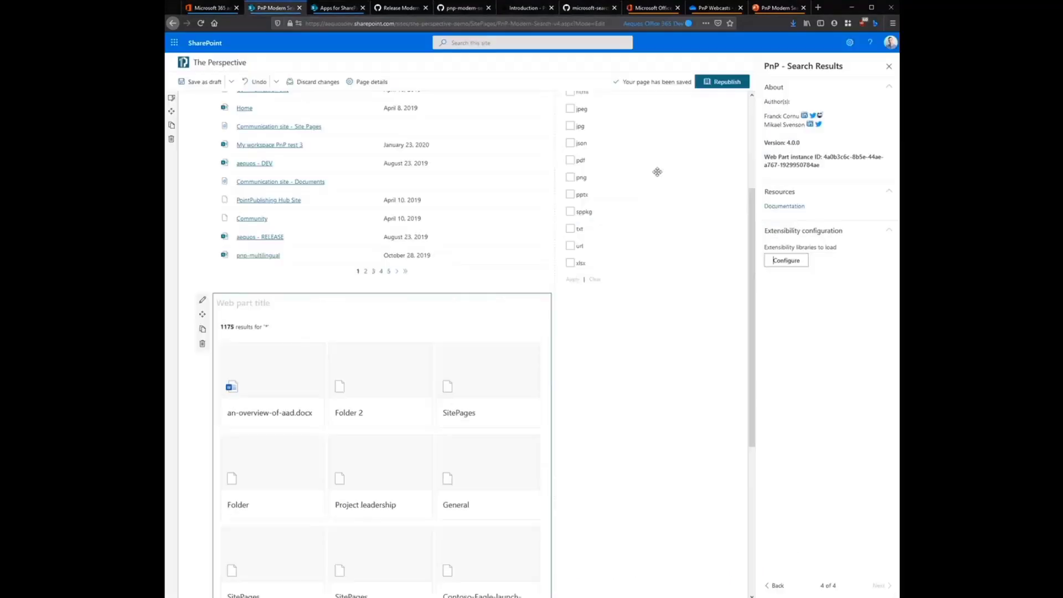
click(774, 585)
click(774, 585)
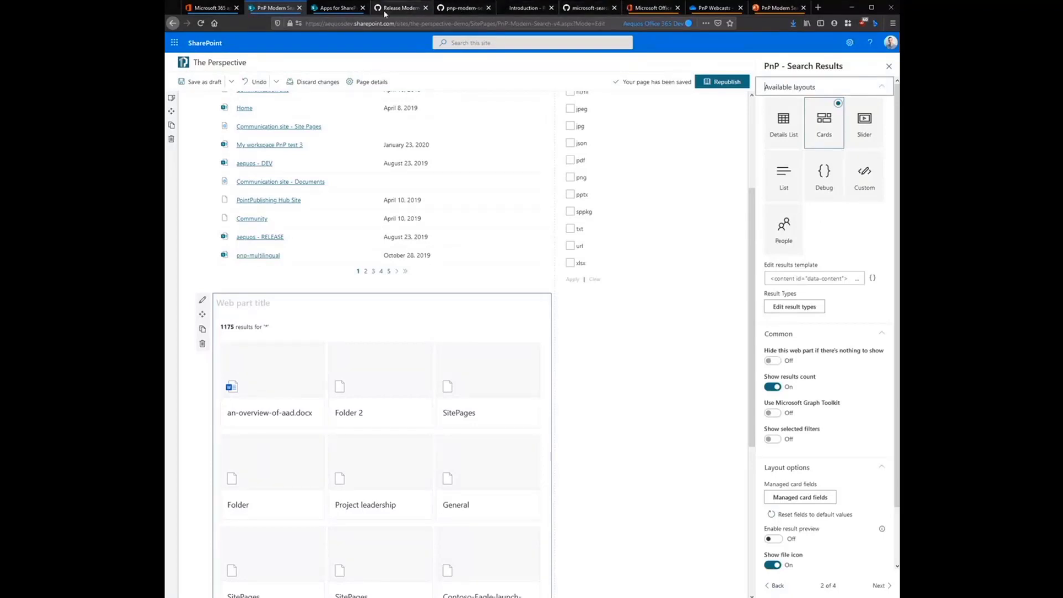
Step: Switch to GitHub, open MyCompanyLibraryLibrary.ts in search-extensibility-samples/src/libraries/myCompanyLibrary, and examine the methods of its library class
click(523, 8)
click(589, 8)
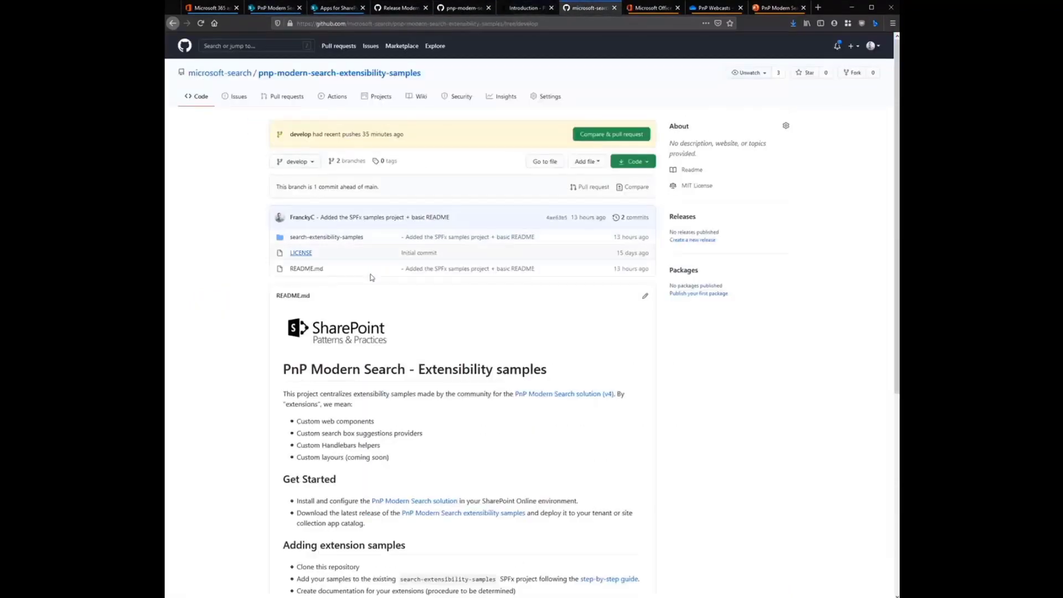
click(349, 237)
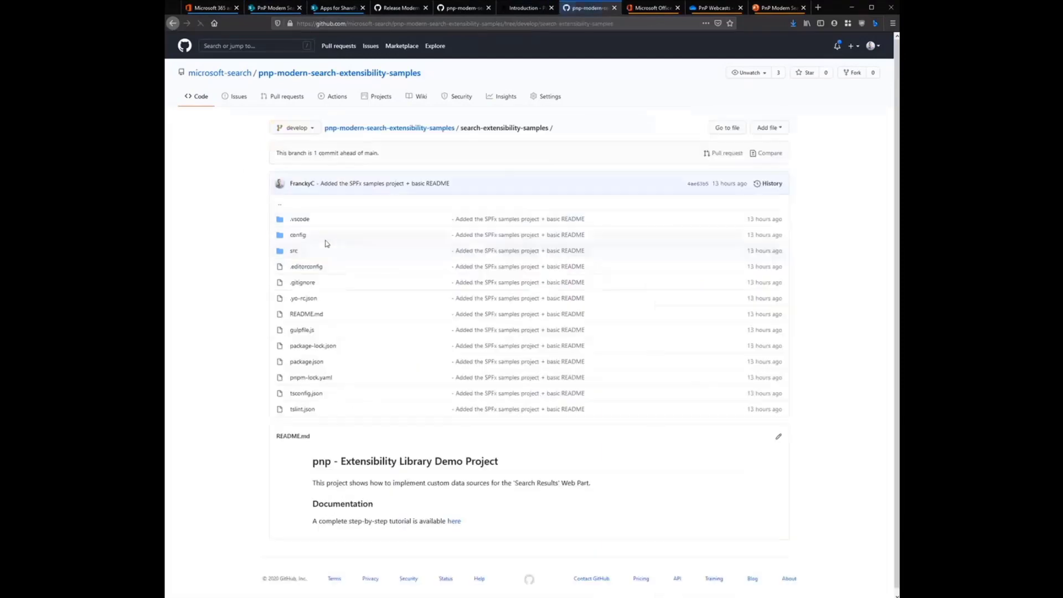
click(293, 250)
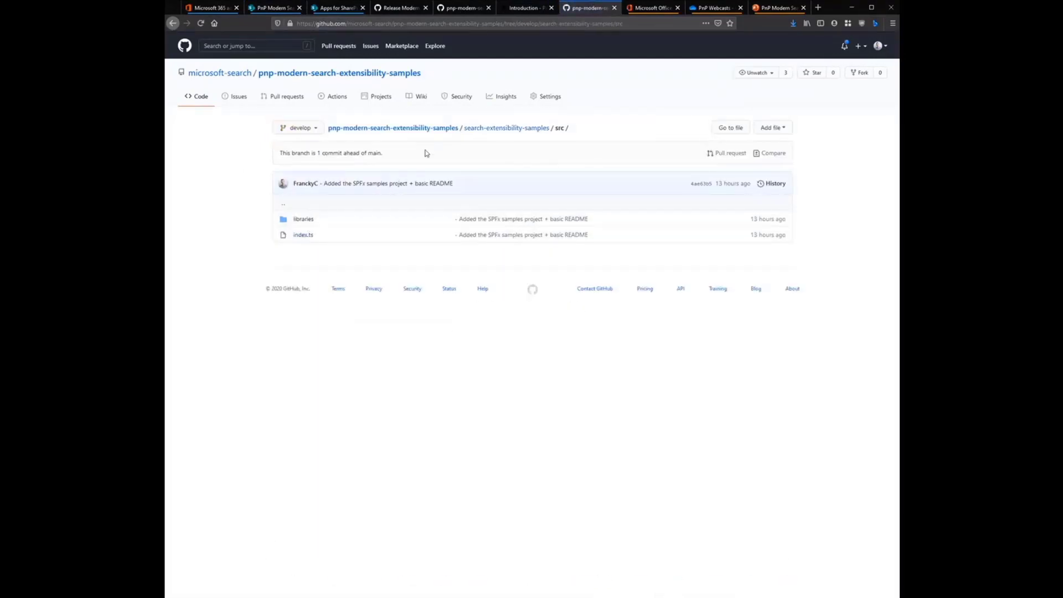
click(303, 220)
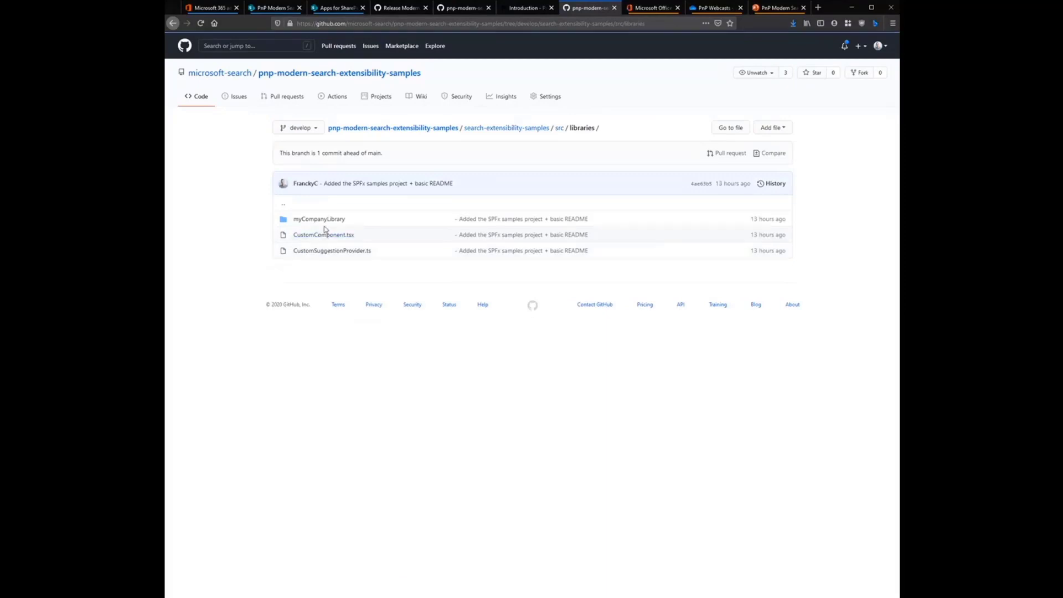
click(327, 219)
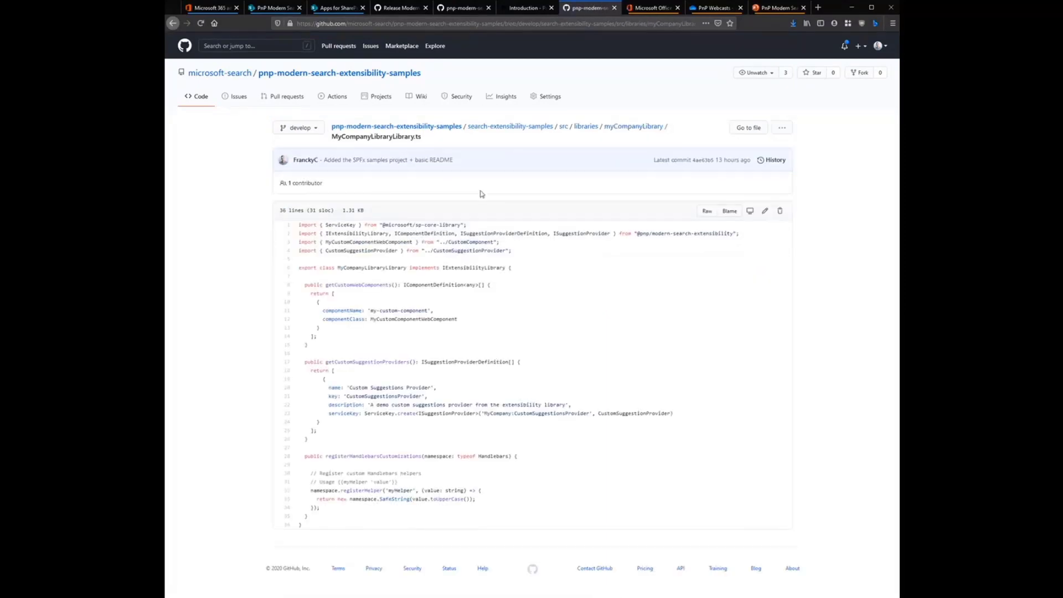
drag(304, 287, 339, 518)
click(381, 470)
Step: Switch to the PnP Modern Search v4 documentation and review the introduction of its Extensibility section
click(525, 9)
click(544, 68)
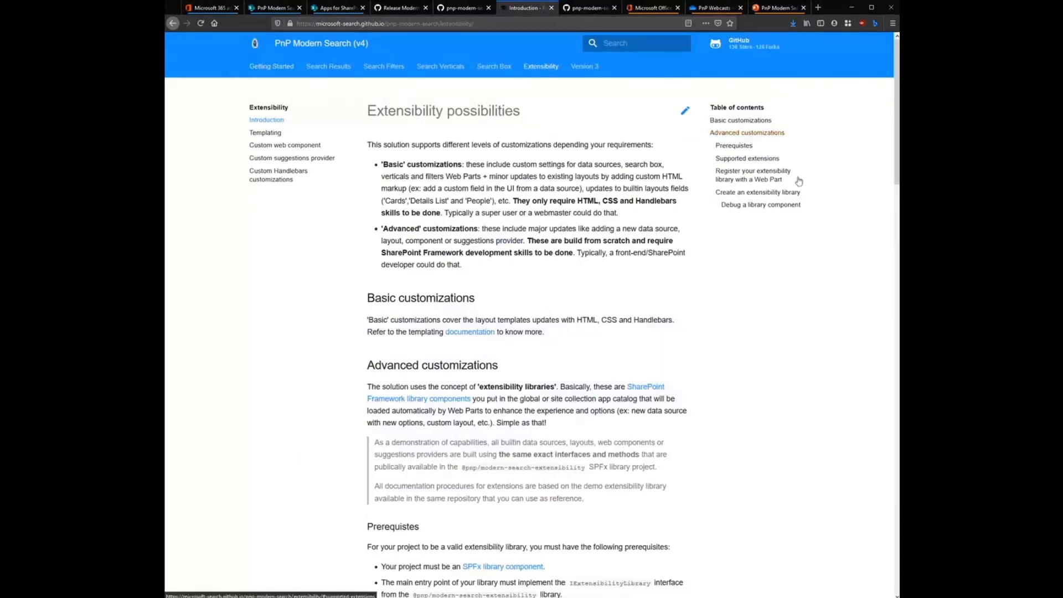
scroll(554, 277, down, 5)
scroll(304, 113, up, 4)
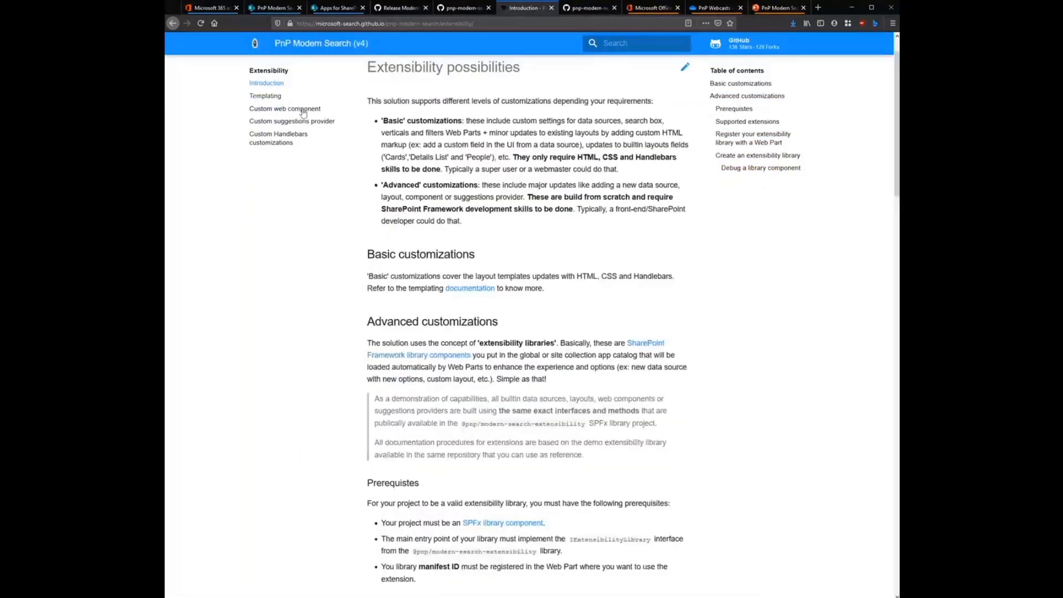
Step: Open the Custom web component documentation page and read how a web component is created
click(303, 109)
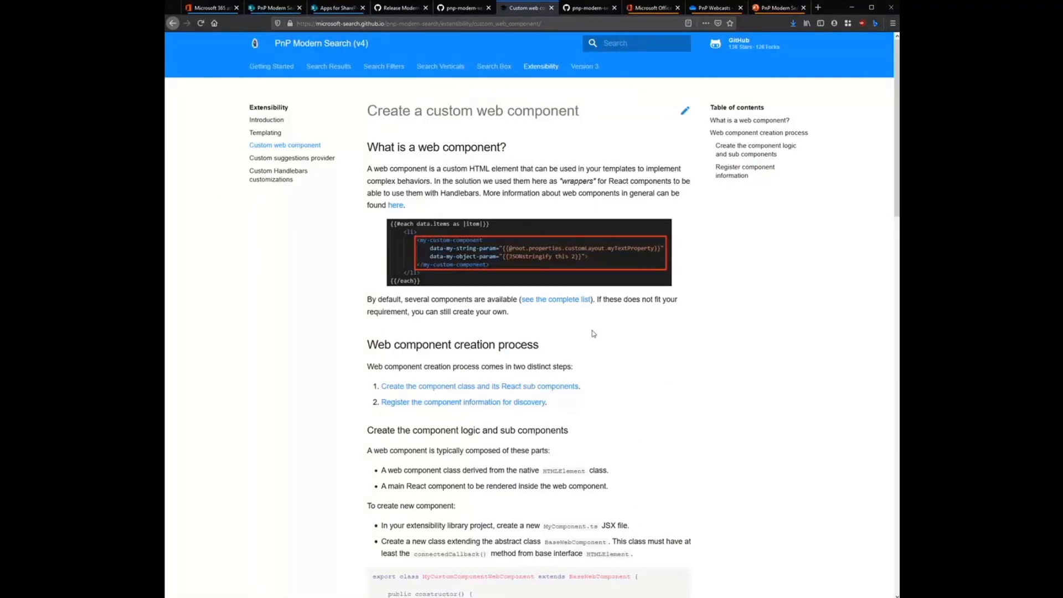
scroll(583, 326, down, 4)
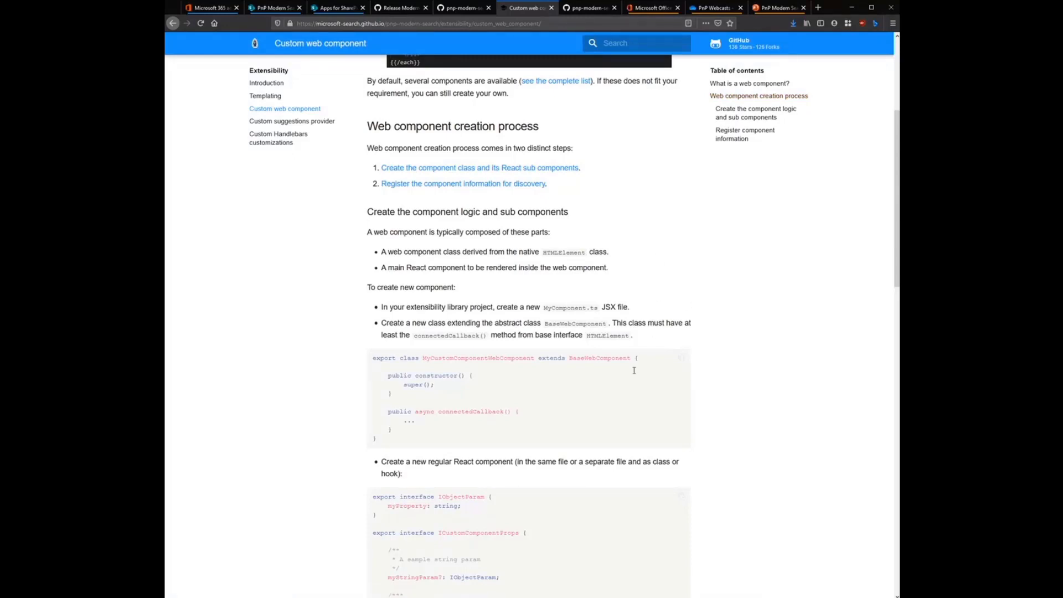
scroll(726, 279, up, 4)
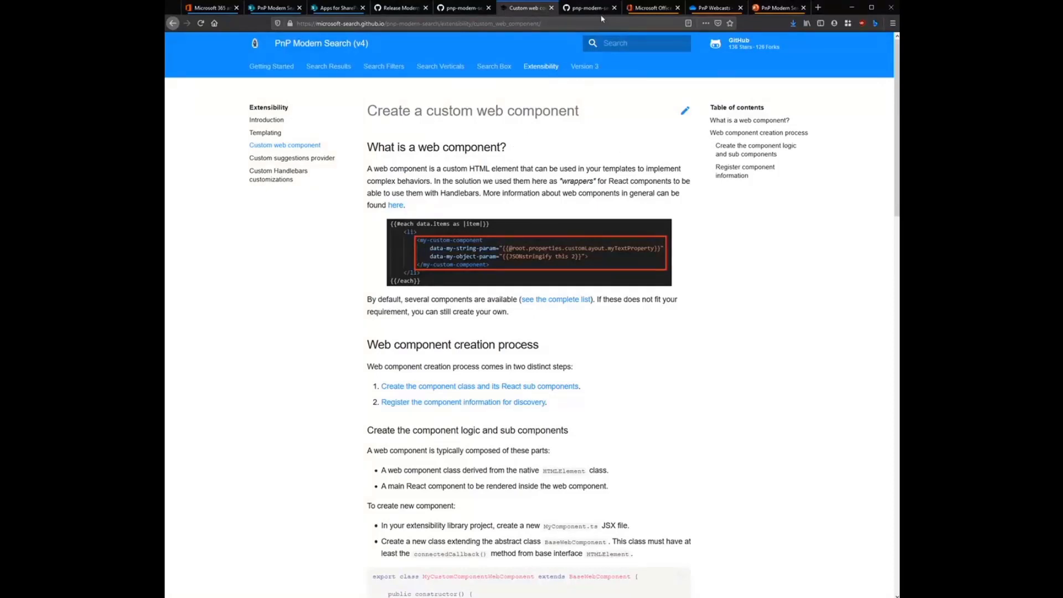
Step: Switch to the Modern Search V4 preview release on GitHub and open the issues list of the pnp-modern-search repository
click(454, 12)
click(411, 8)
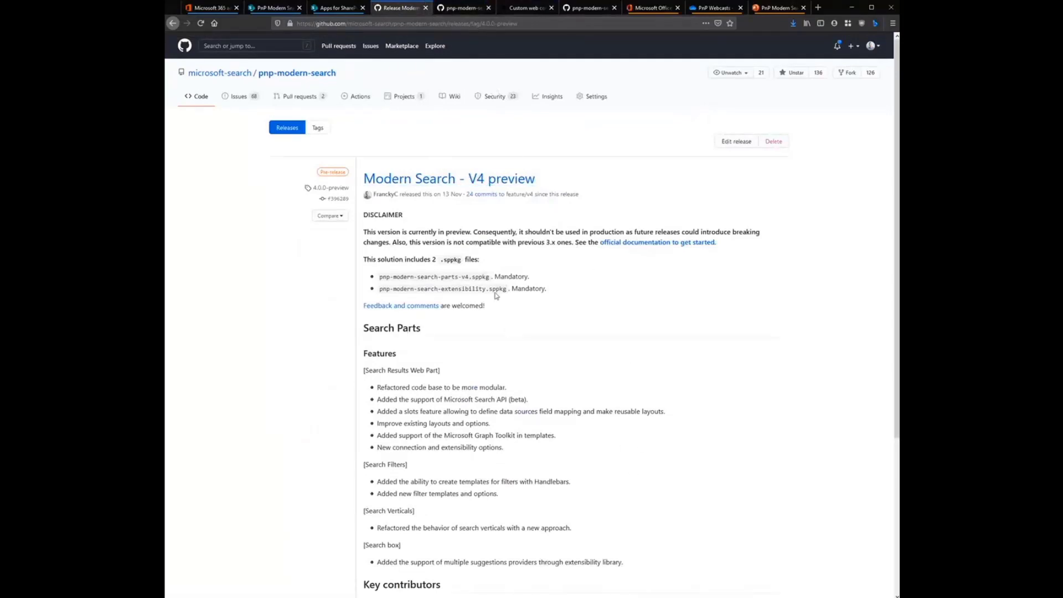
click(239, 96)
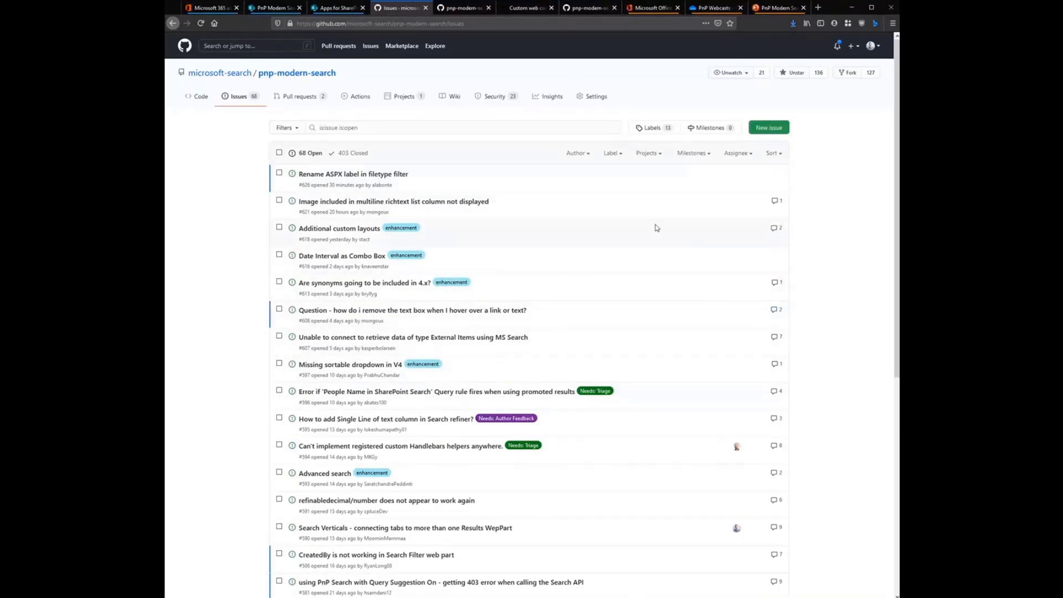
Step: Return to the MyCompanyLibraryLibrary.ts source in the extensibility samples repository
click(460, 8)
click(543, 8)
click(576, 8)
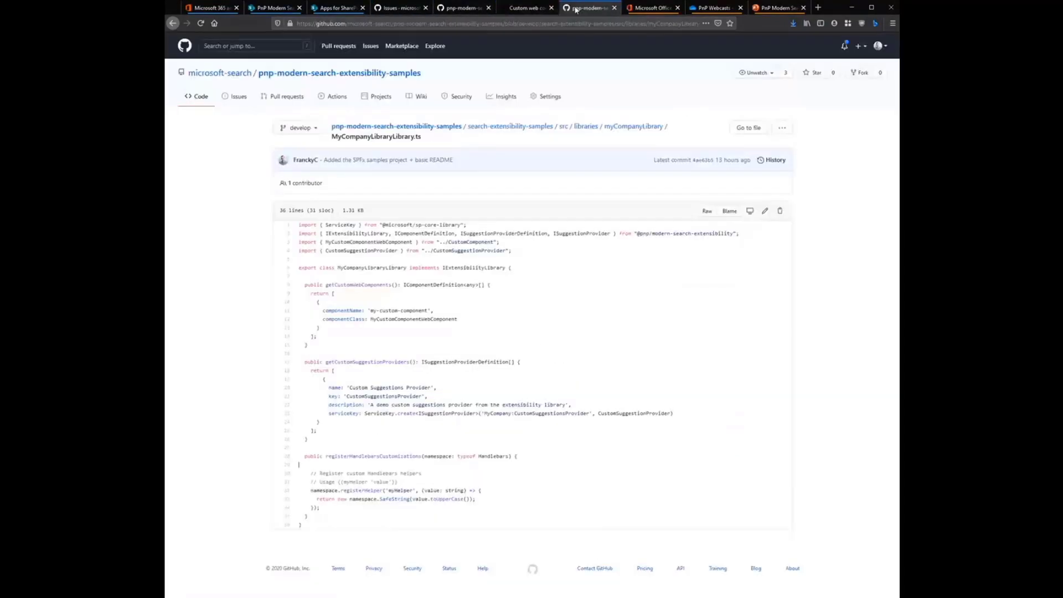